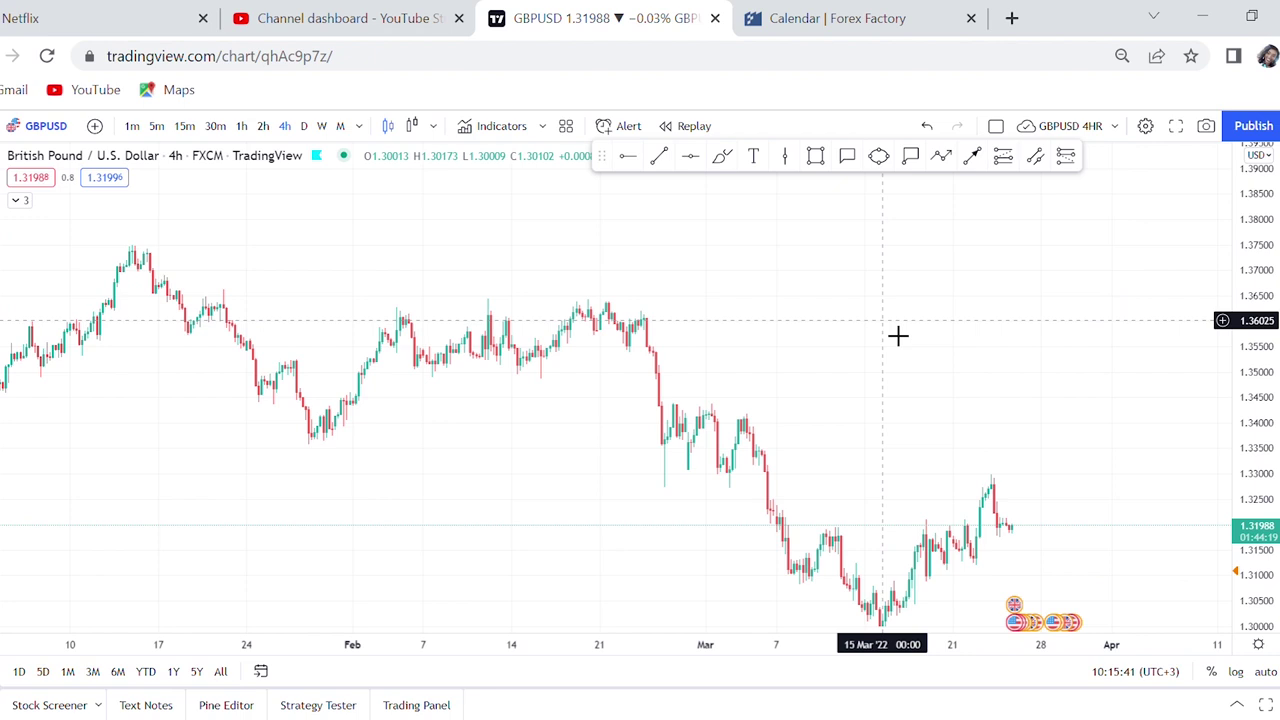
# Step: Add a text note reading 'GBPUSD ( MAJOR CURRENCY)' and move it higher on the chart
pyautogui.scroll(-2, 897, 336)
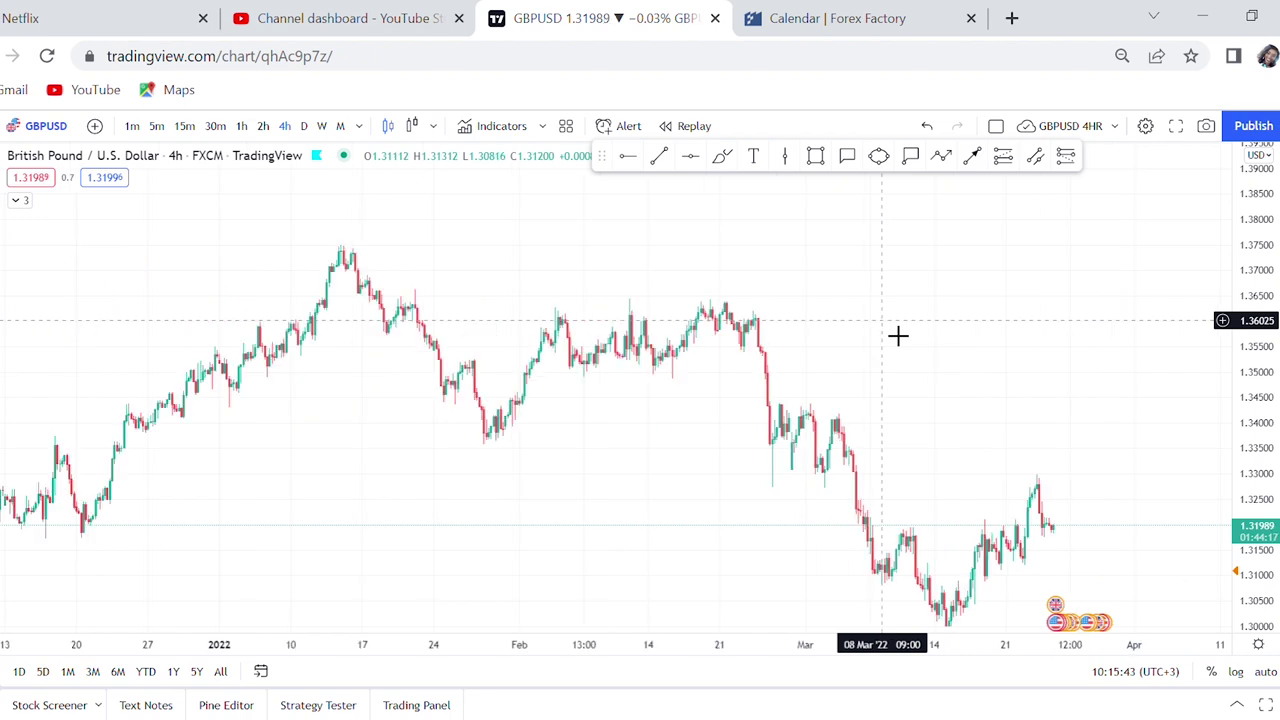
pyautogui.moveTo(986, 320); pyautogui.dragTo(806, 349)
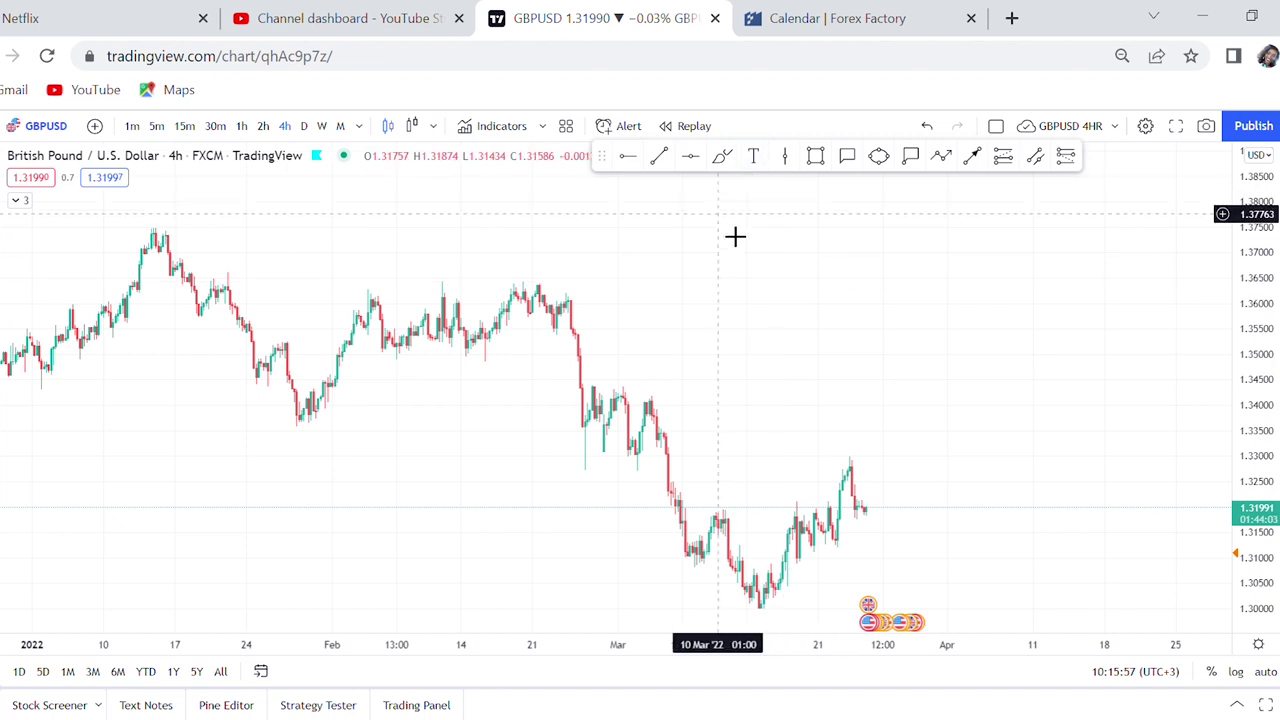
pyautogui.scroll(1, 731, 295)
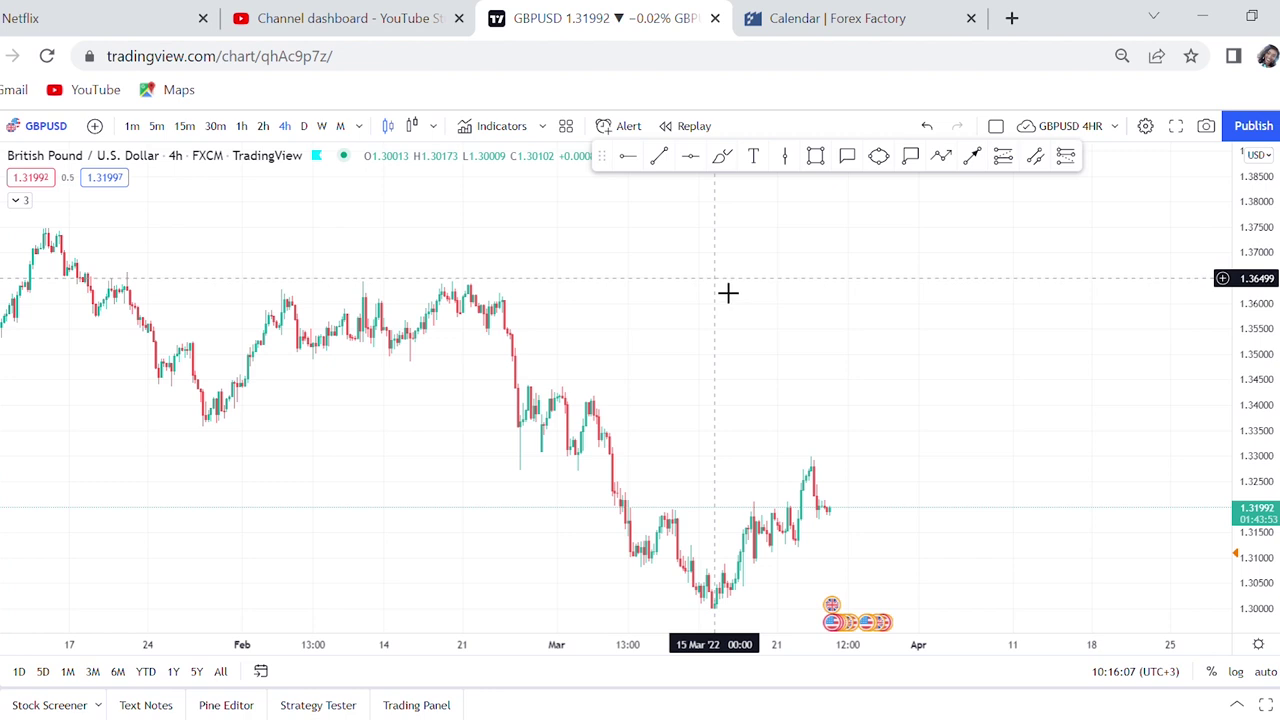
pyautogui.scroll(2, 730, 294)
pyautogui.moveTo(678, 375); pyautogui.dragTo(903, 397)
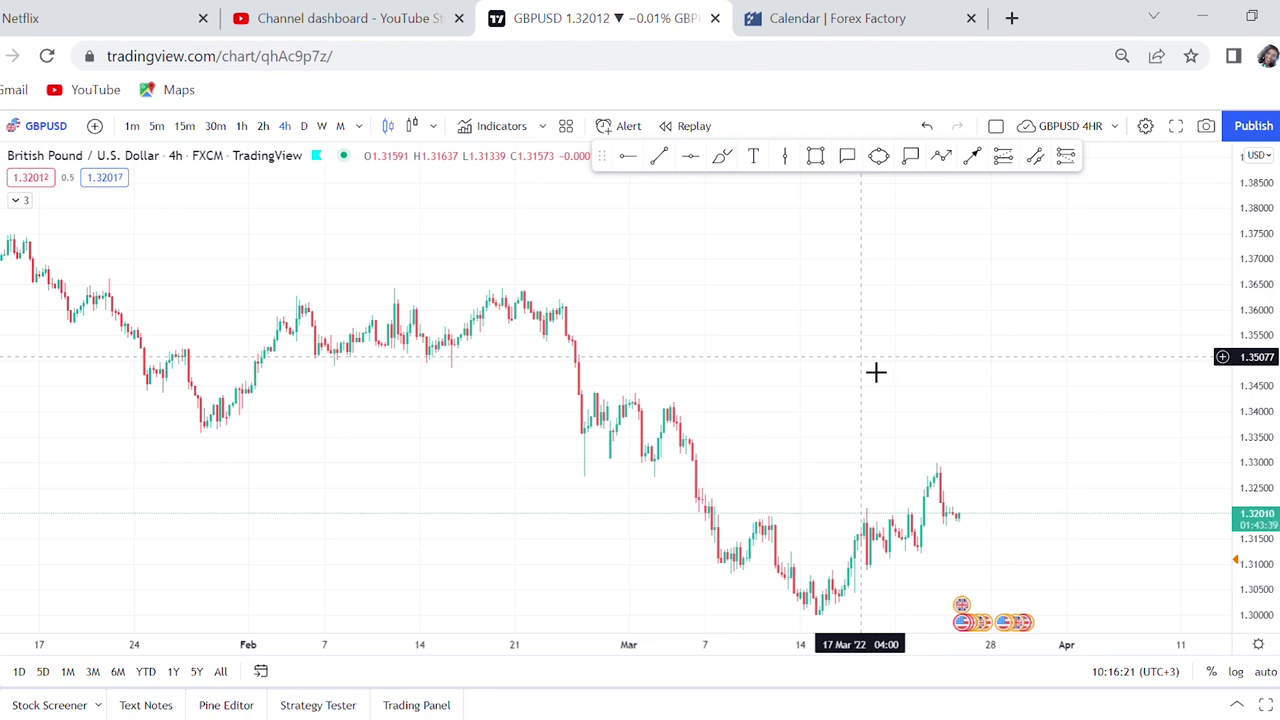
pyautogui.click(753, 157)
pyautogui.click(795, 330)
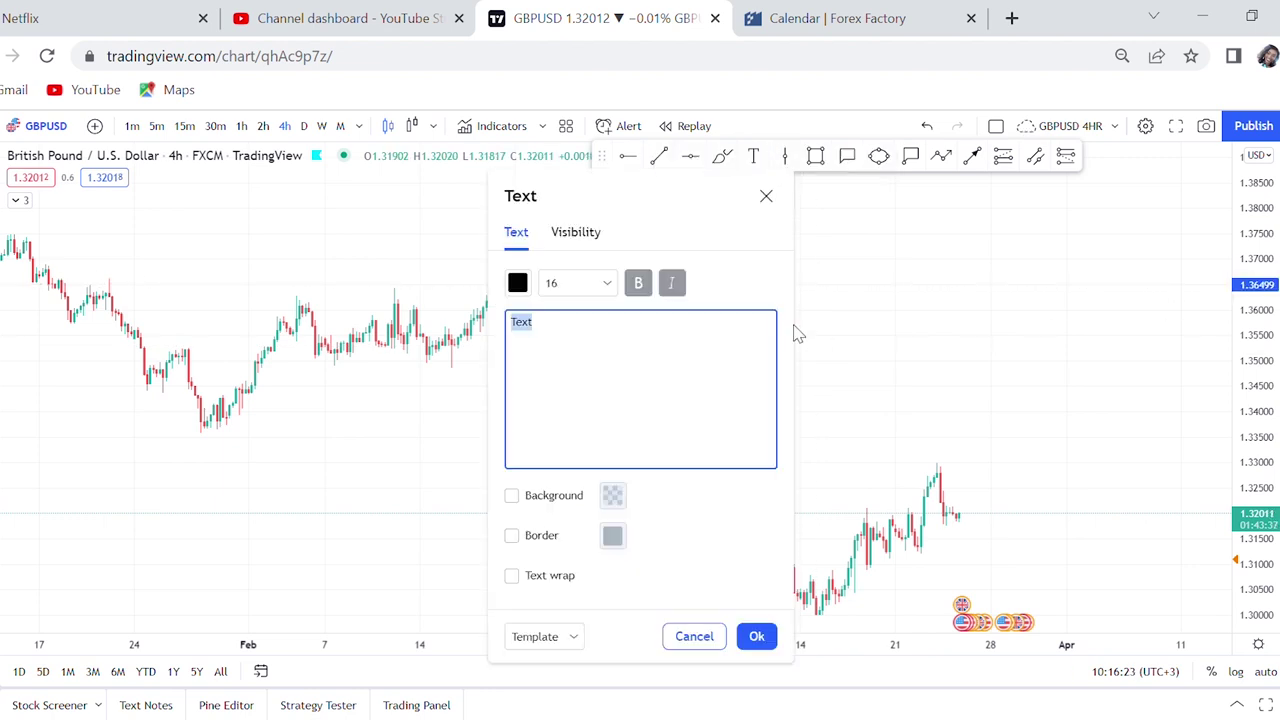
pyautogui.write('G')
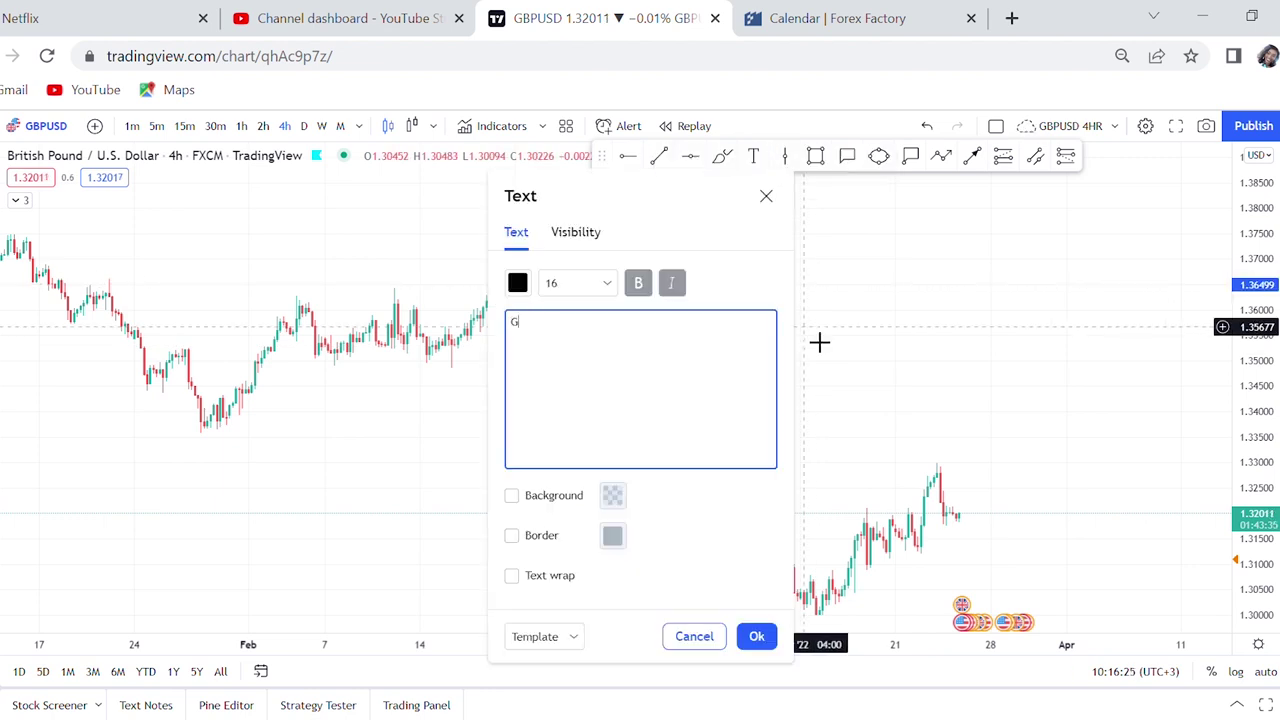
pyautogui.write('BPUSD ')
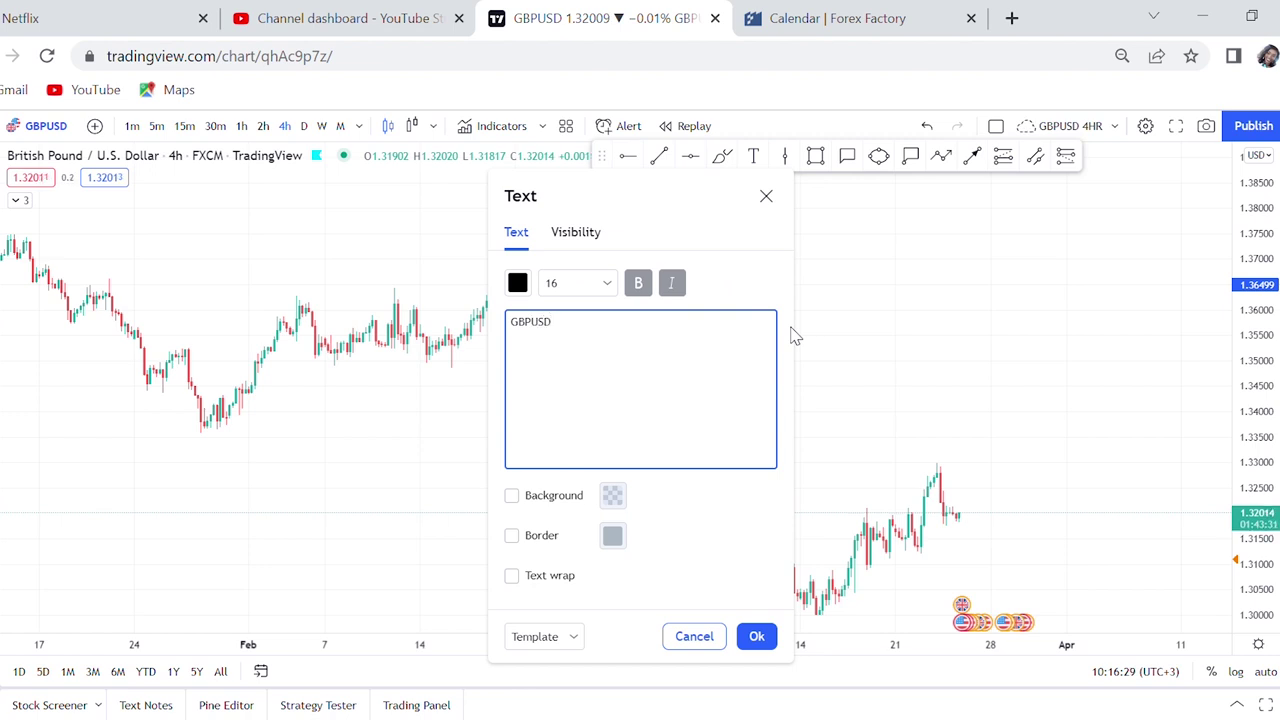
pyautogui.write('( M')
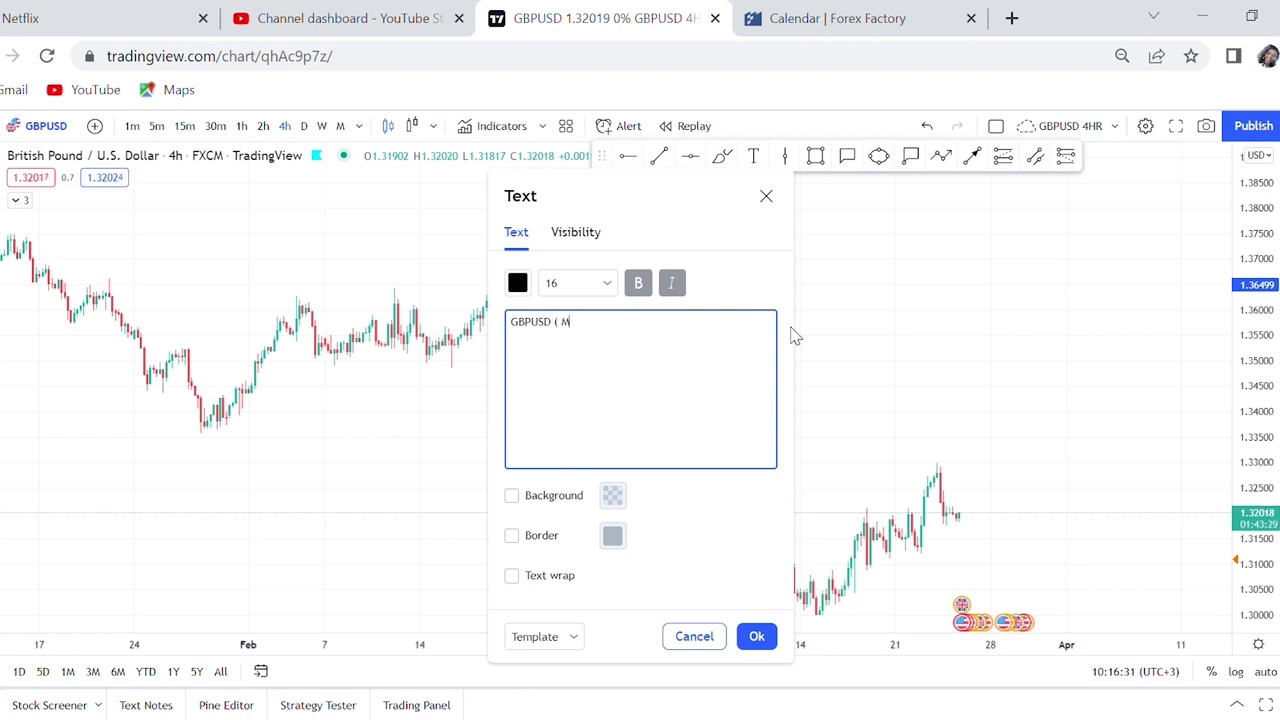
pyautogui.write('AJOR')
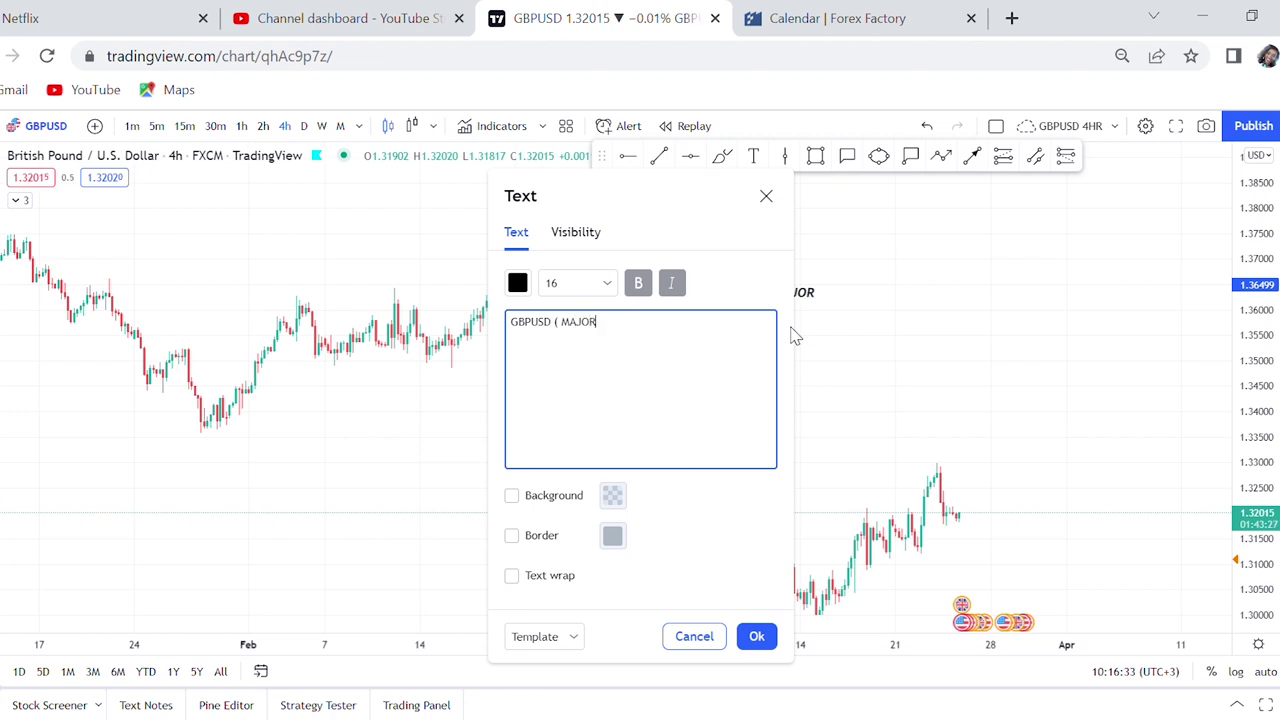
pyautogui.write(' CURRENCY')
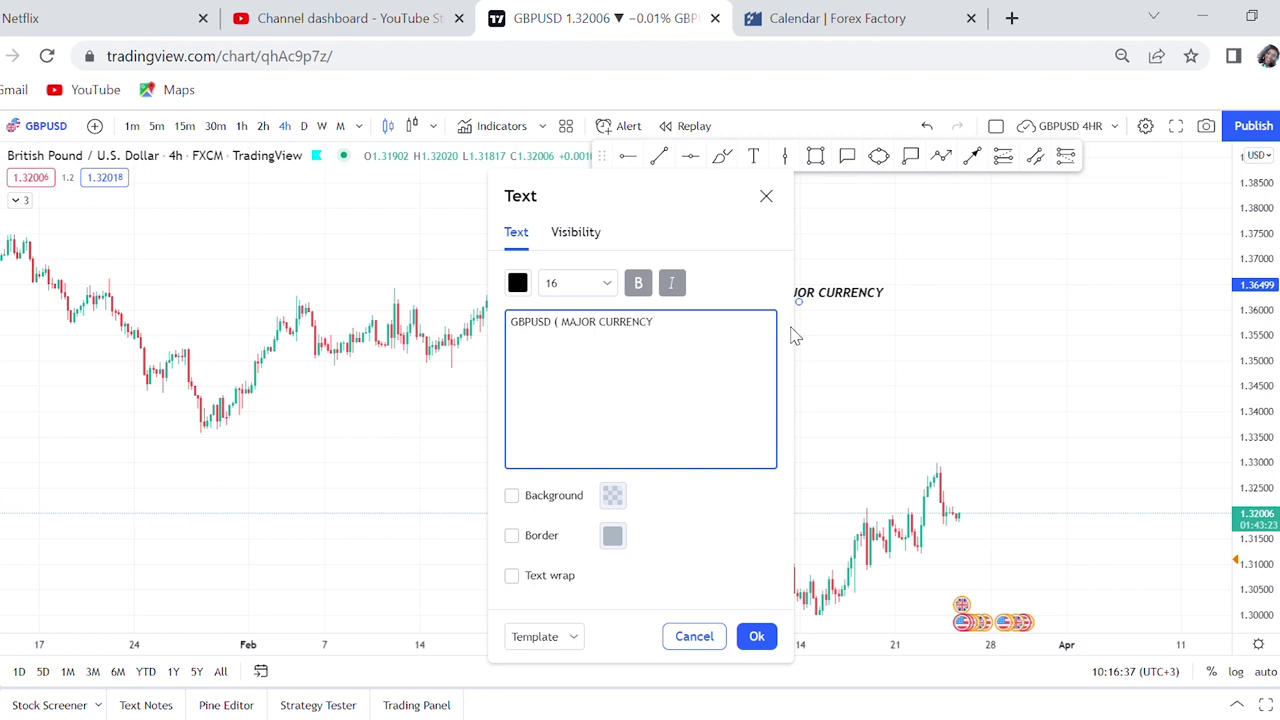
pyautogui.write(')')
pyautogui.click(855, 270)
pyautogui.moveTo(836, 297); pyautogui.dragTo(843, 247)
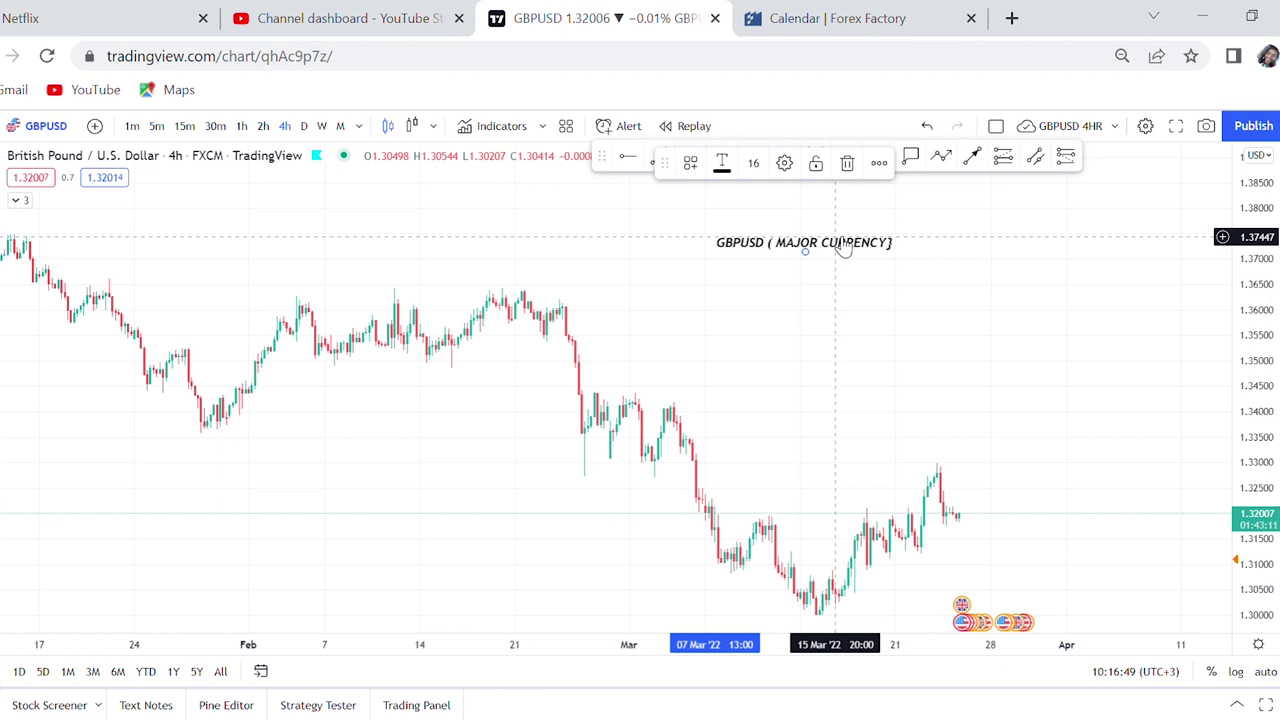
# Step: Add '1. GBPCHF' and '2. GBPJPY' as a list below the note's title
pyautogui.doubleClick(843, 246)
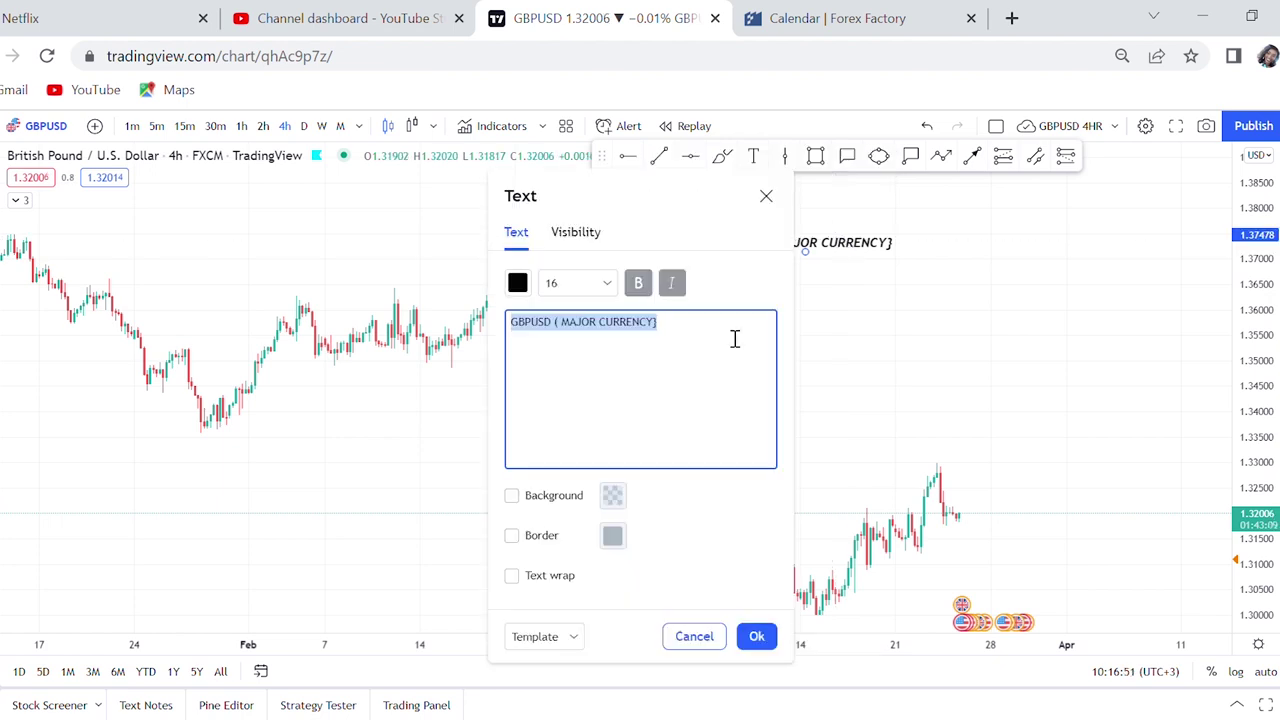
pyautogui.click(684, 340)
pyautogui.press('Return')
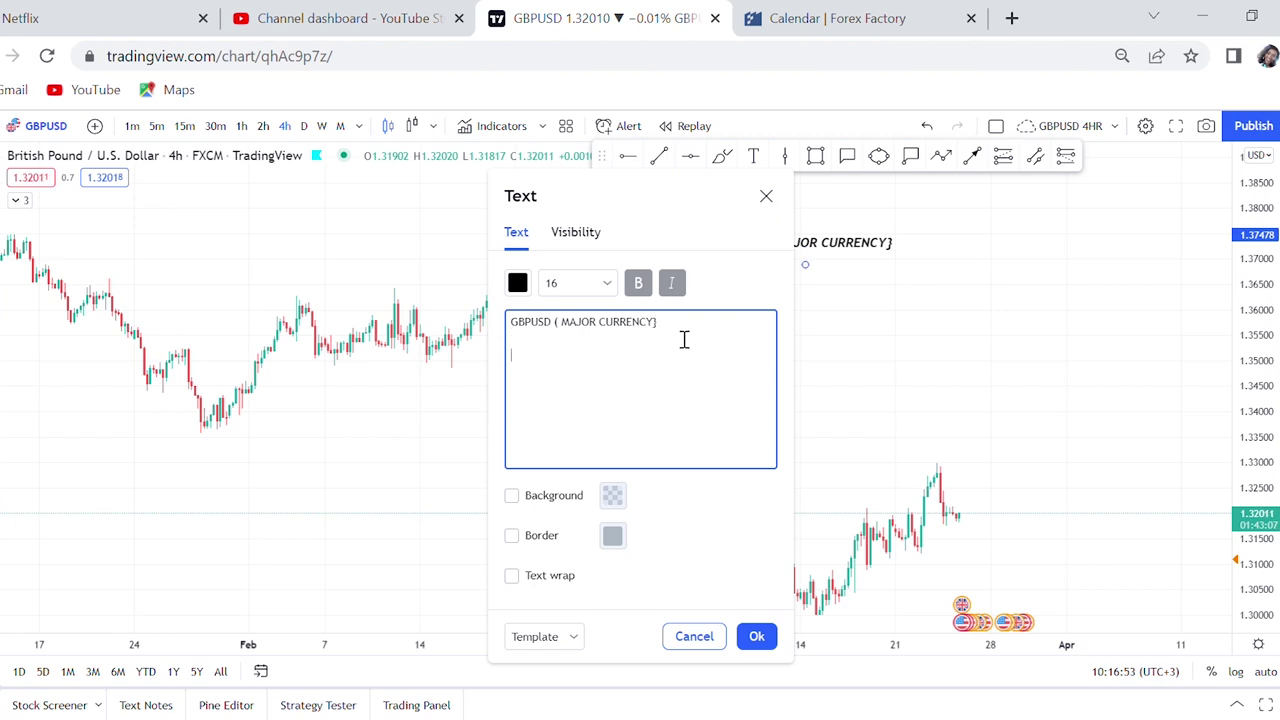
pyautogui.press('Return')
pyautogui.write('1. GBPCHF ')
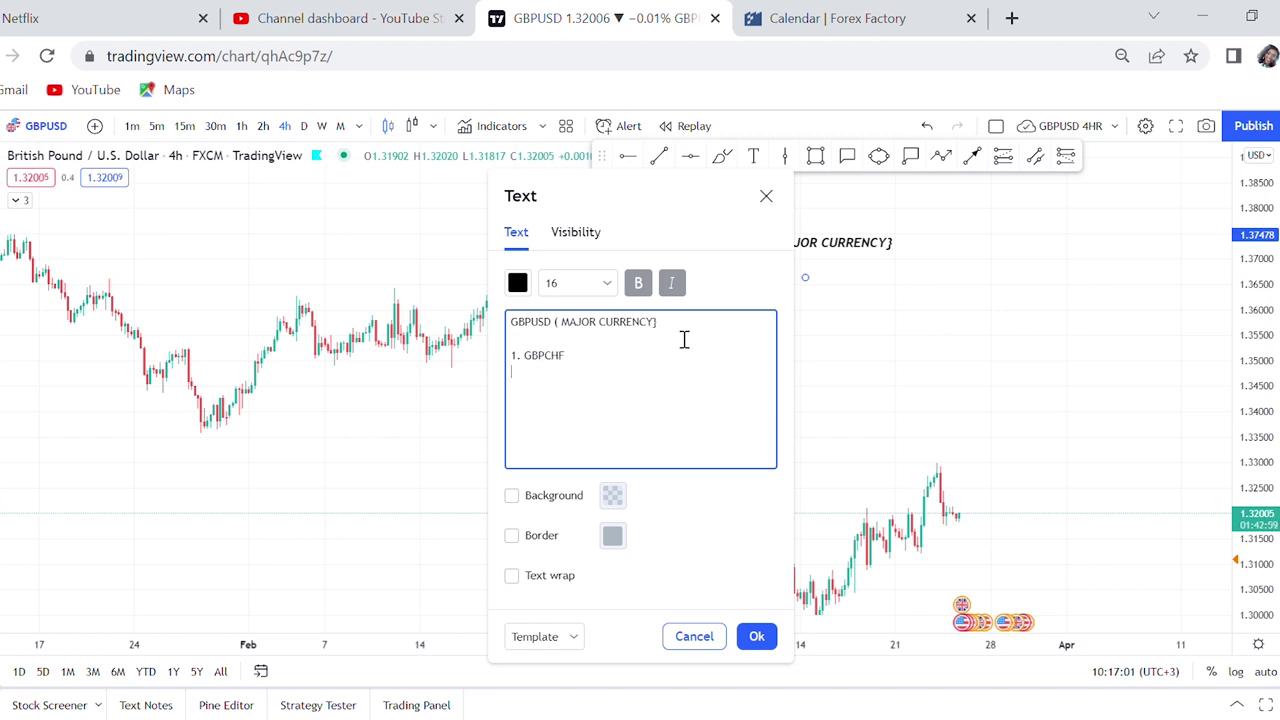
pyautogui.write('2. GBPJPY')
pyautogui.click(756, 636)
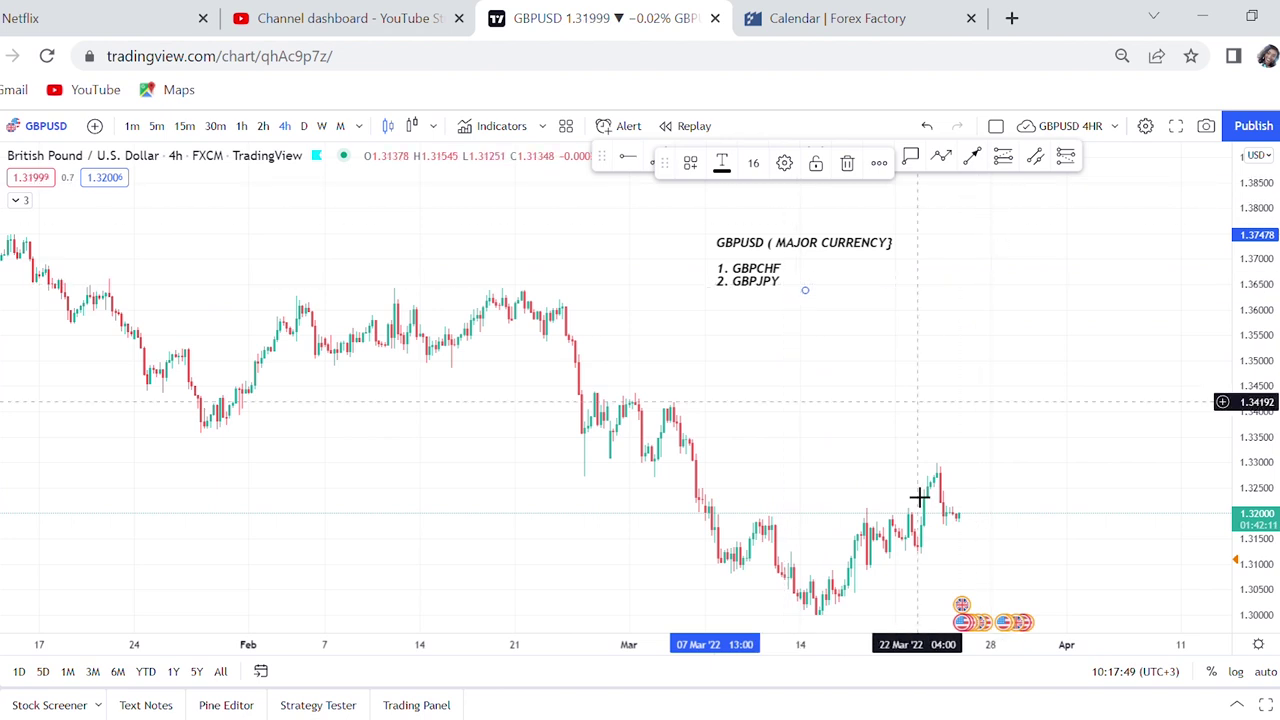
pyautogui.moveTo(1063, 471); pyautogui.dragTo(1023, 446)
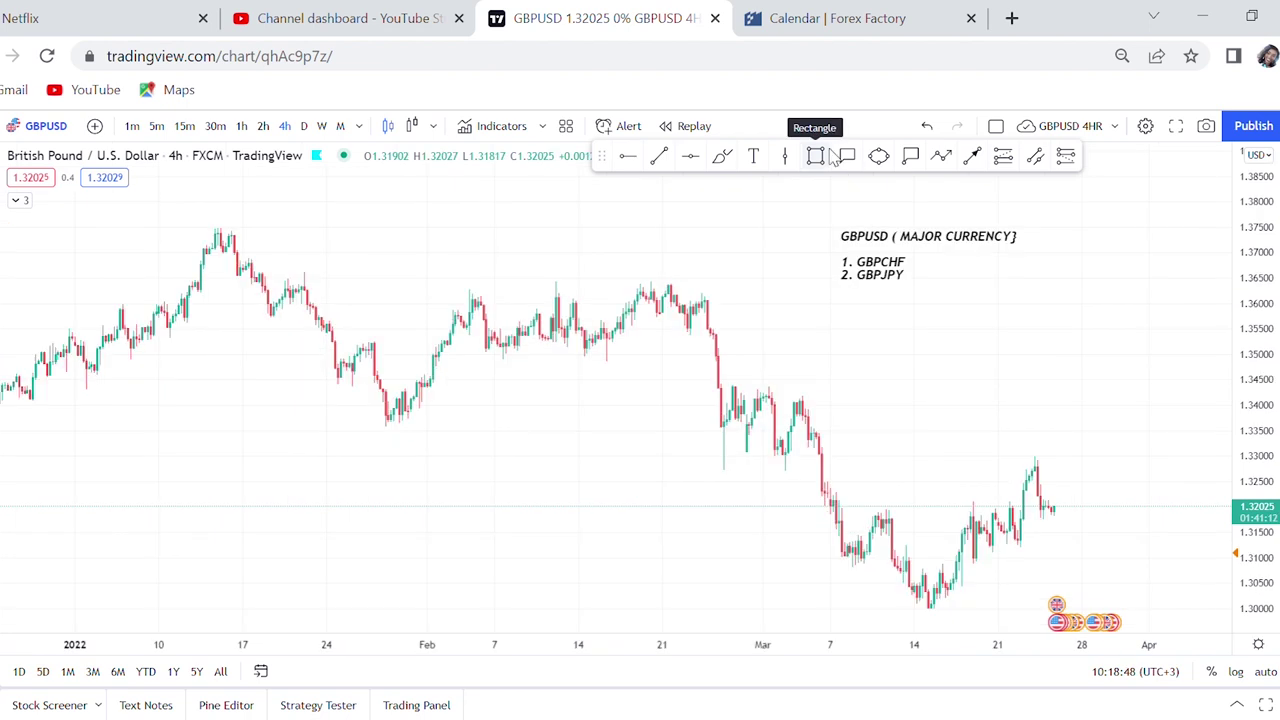
# Step: Draw a yellow rectangle zone at about 1.3360–1.3375, from late January to late March
pyautogui.click(815, 155)
pyautogui.click(230, 449)
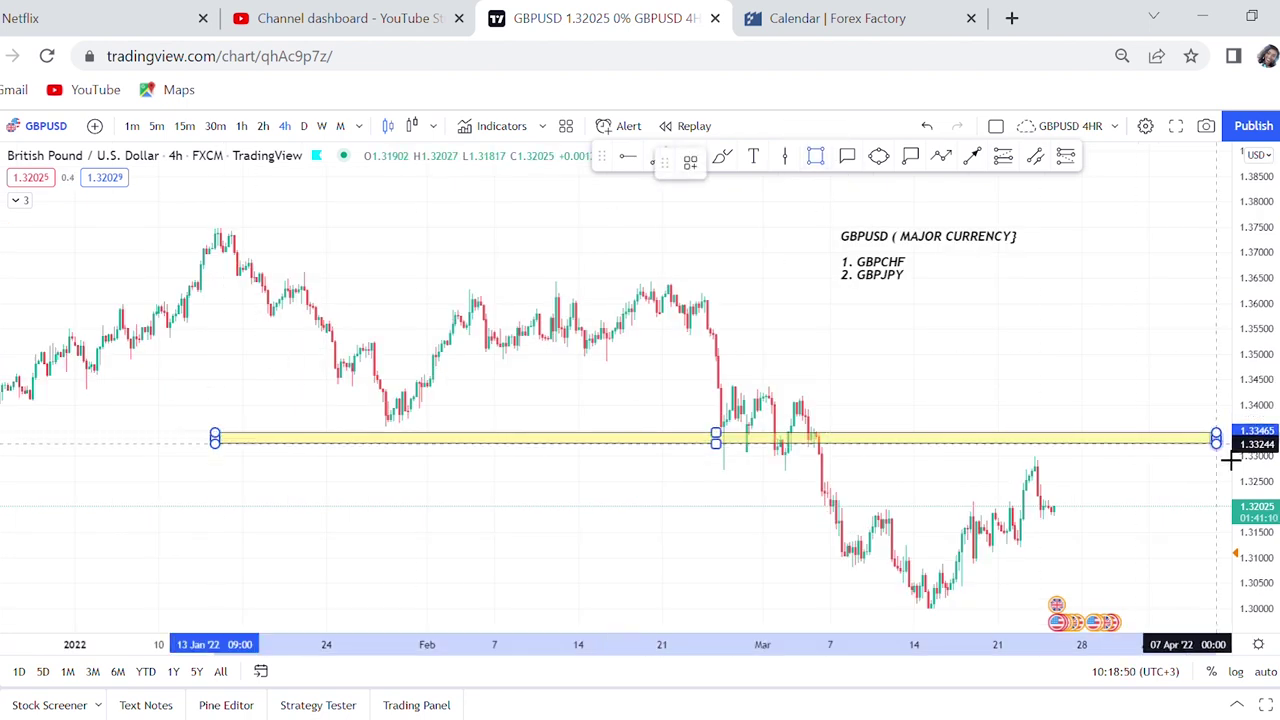
pyautogui.click(1218, 445)
pyautogui.click(1222, 447)
pyautogui.moveTo(919, 453); pyautogui.dragTo(880, 443)
pyautogui.moveTo(790, 497); pyautogui.dragTo(692, 500)
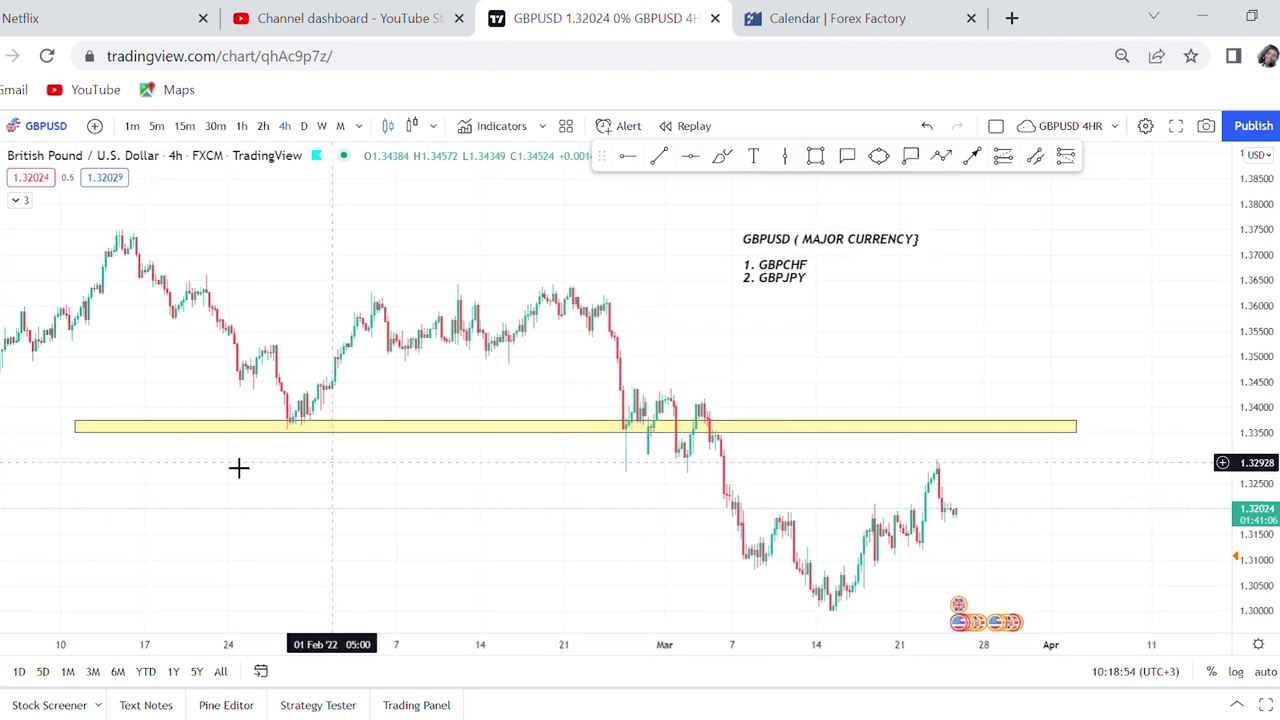
pyautogui.click(712, 432)
pyautogui.click(728, 508)
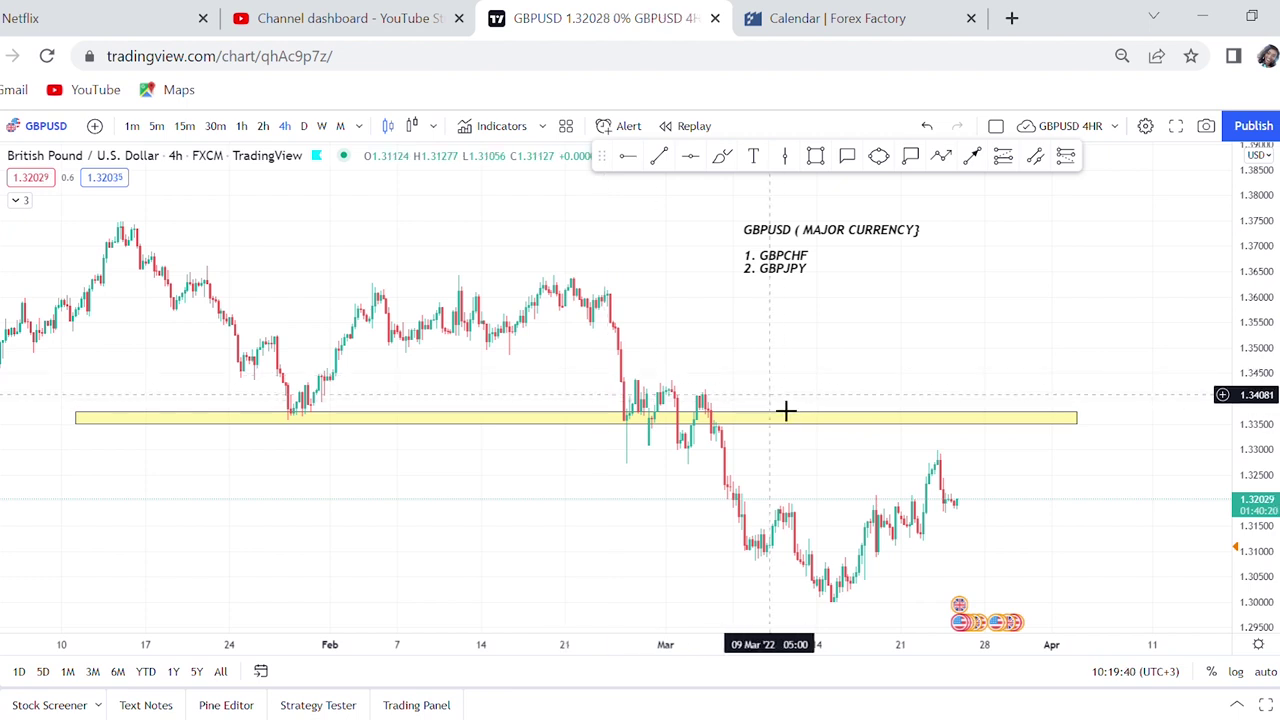
pyautogui.scroll(-3, 788, 411)
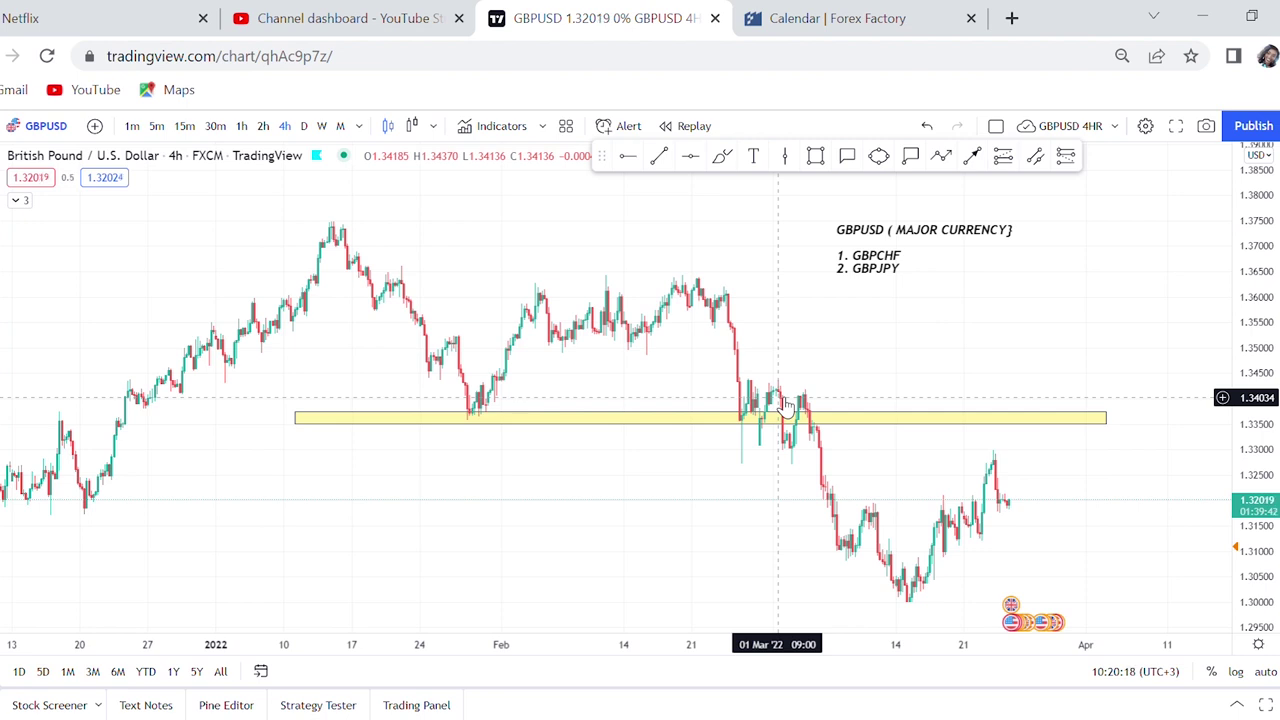
# Step: Delete the 4-hour yellow zone
pyautogui.click(911, 428)
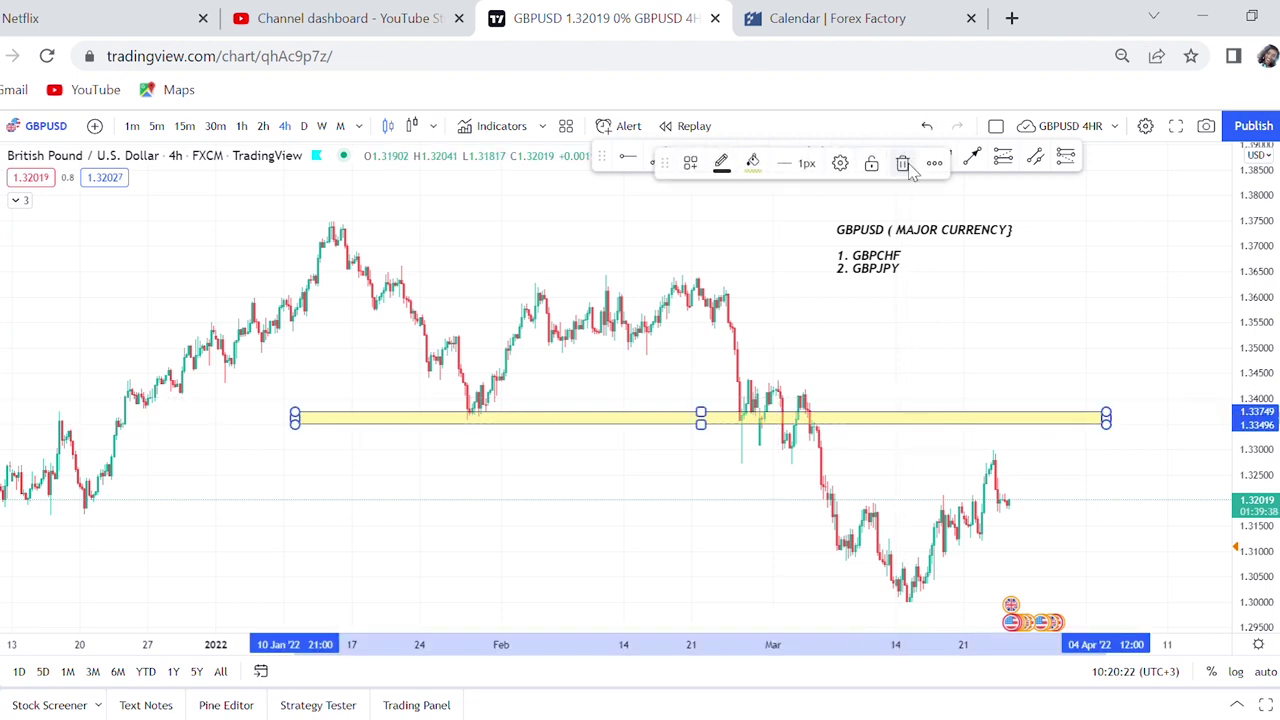
pyautogui.click(912, 158)
pyautogui.scroll(-3, 873, 322)
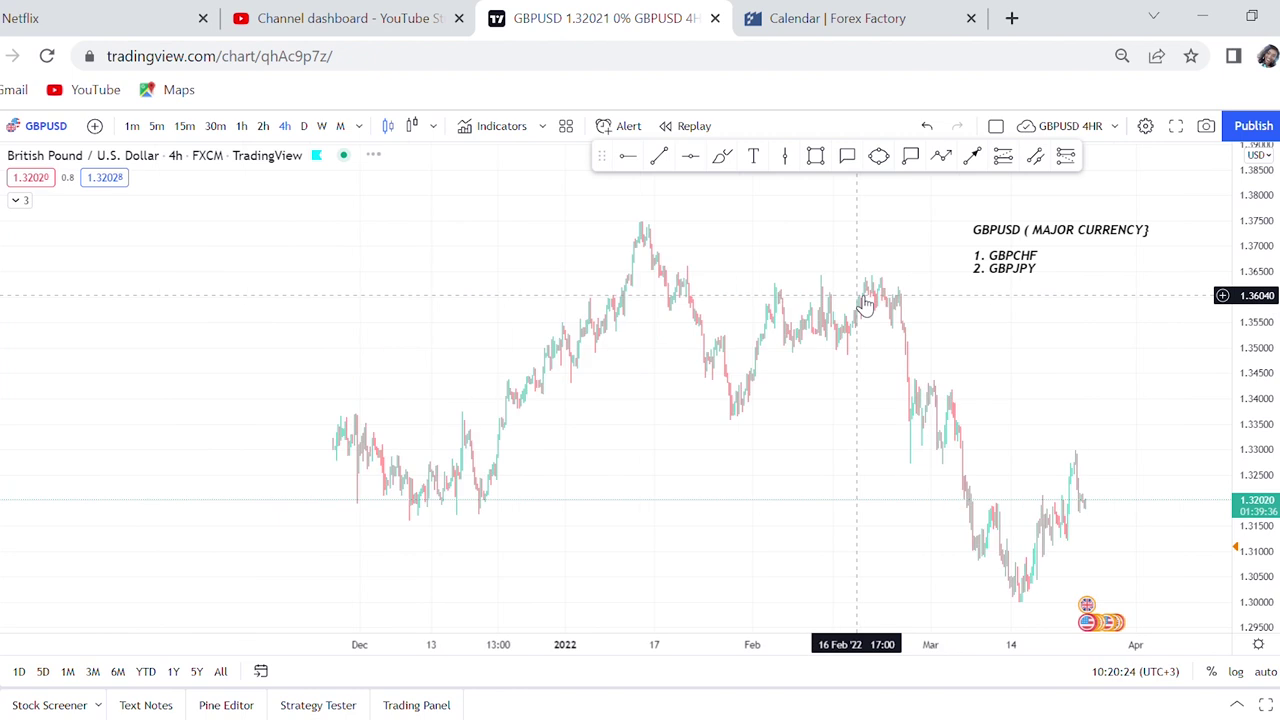
pyautogui.scroll(4, 866, 305)
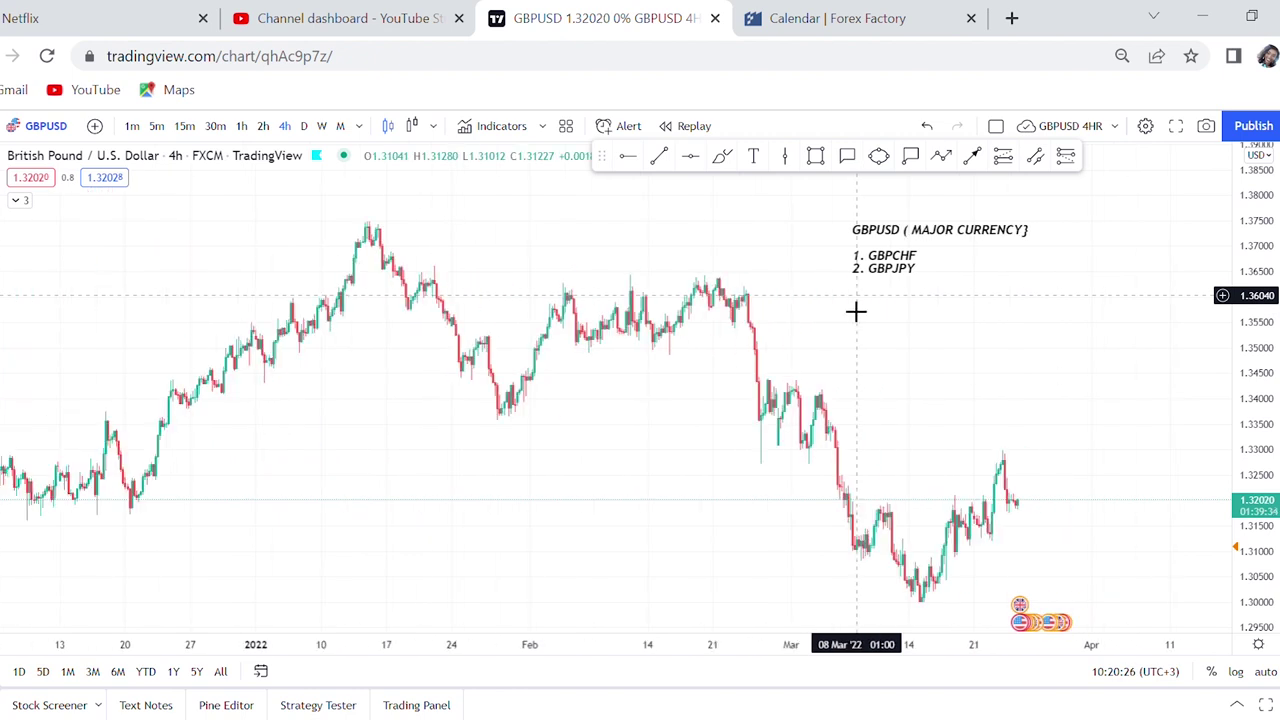
# Step: Switch GBPUSD to daily candles and start a new zone at 1.34 in late May 2021
pyautogui.click(304, 126)
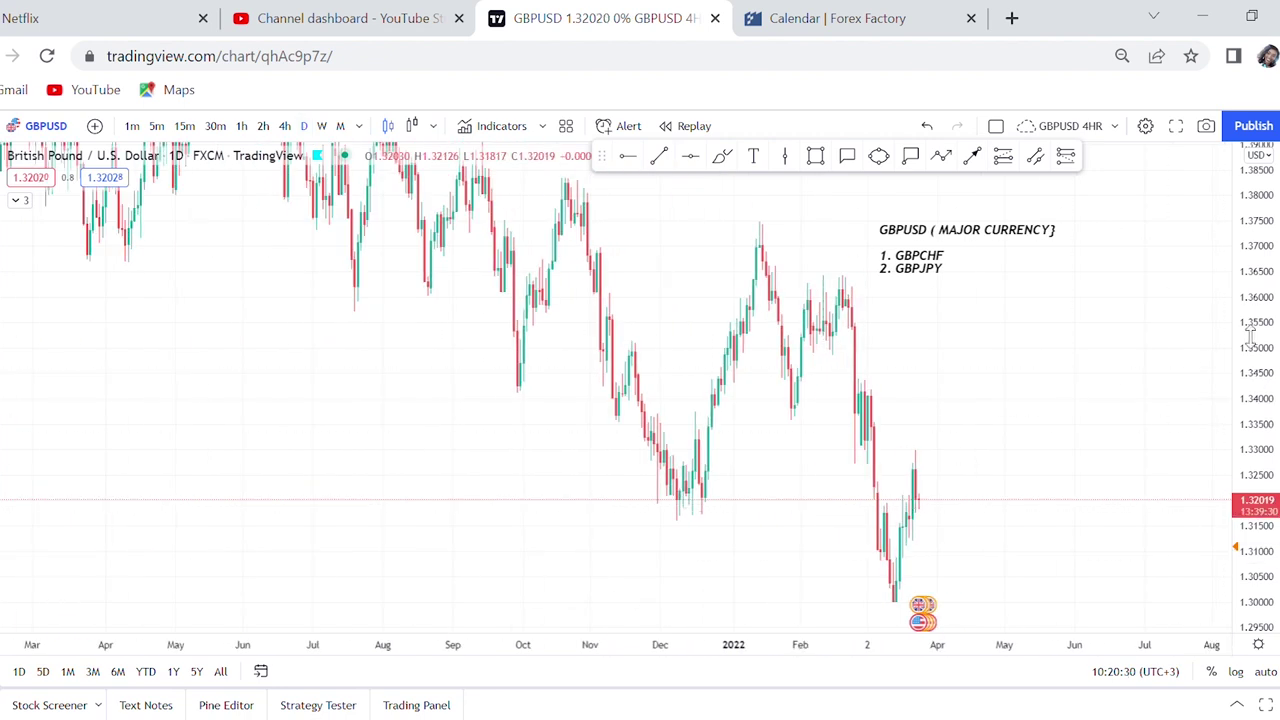
pyautogui.moveTo(1250, 330); pyautogui.dragTo(1247, 480)
pyautogui.scroll(-3, 880, 509)
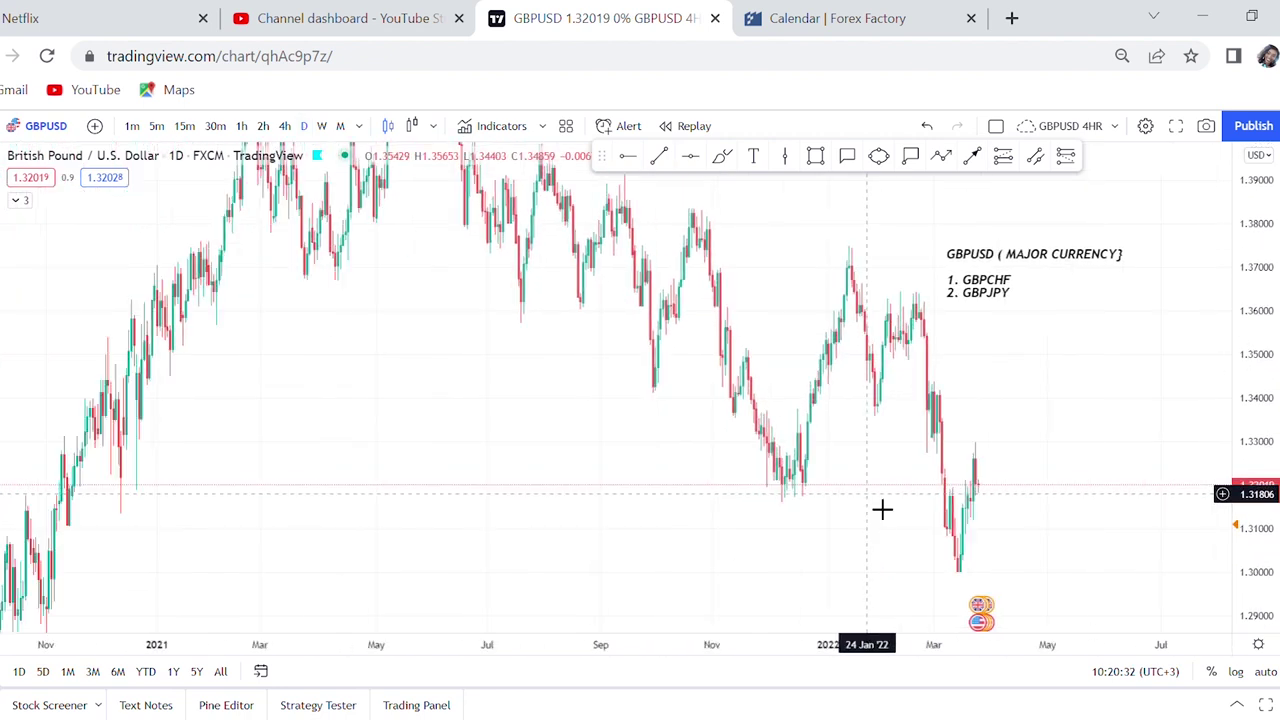
pyautogui.moveTo(500, 417); pyautogui.dragTo(530, 524)
pyautogui.scroll(3, 480, 451)
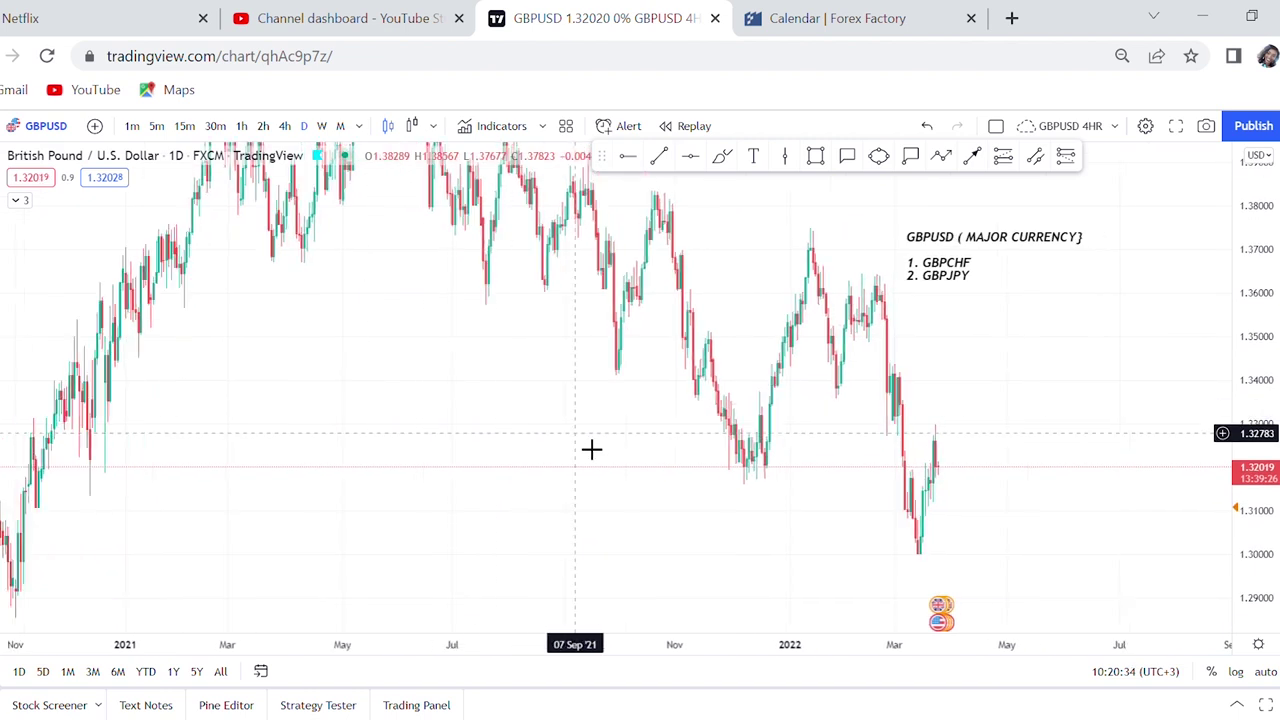
pyautogui.moveTo(537, 426); pyautogui.dragTo(581, 479)
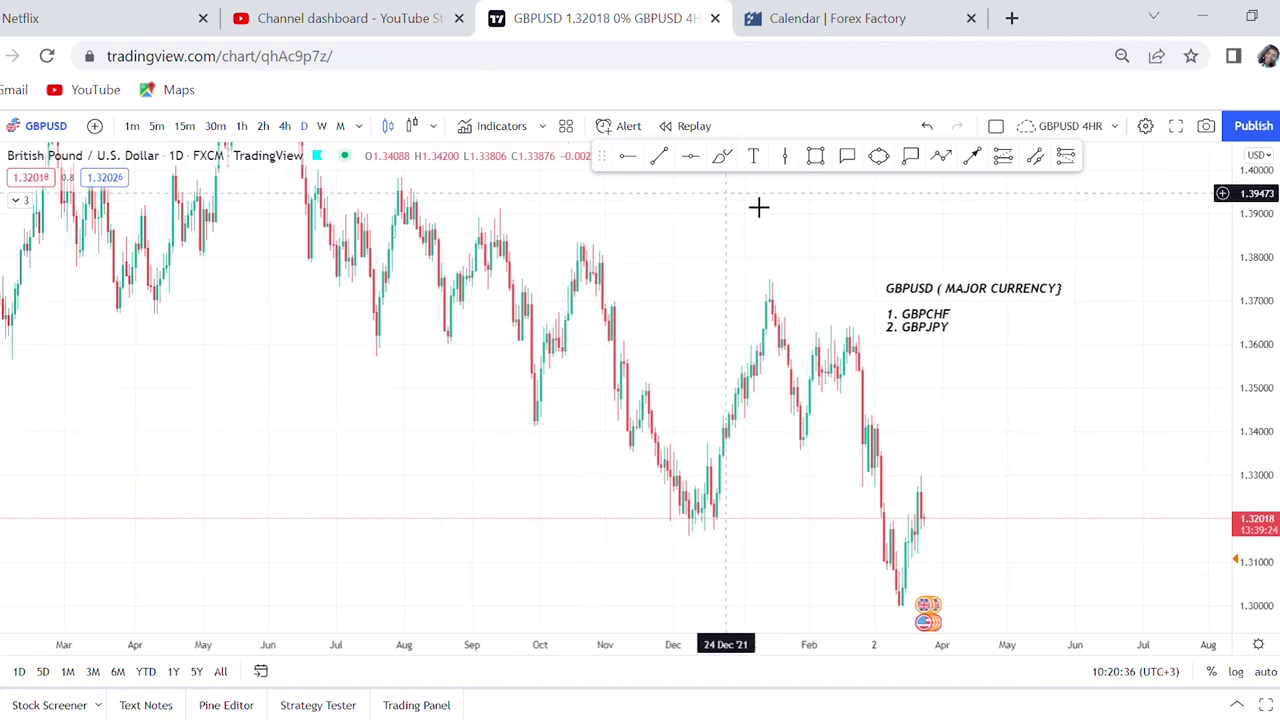
pyautogui.click(815, 156)
pyautogui.click(281, 440)
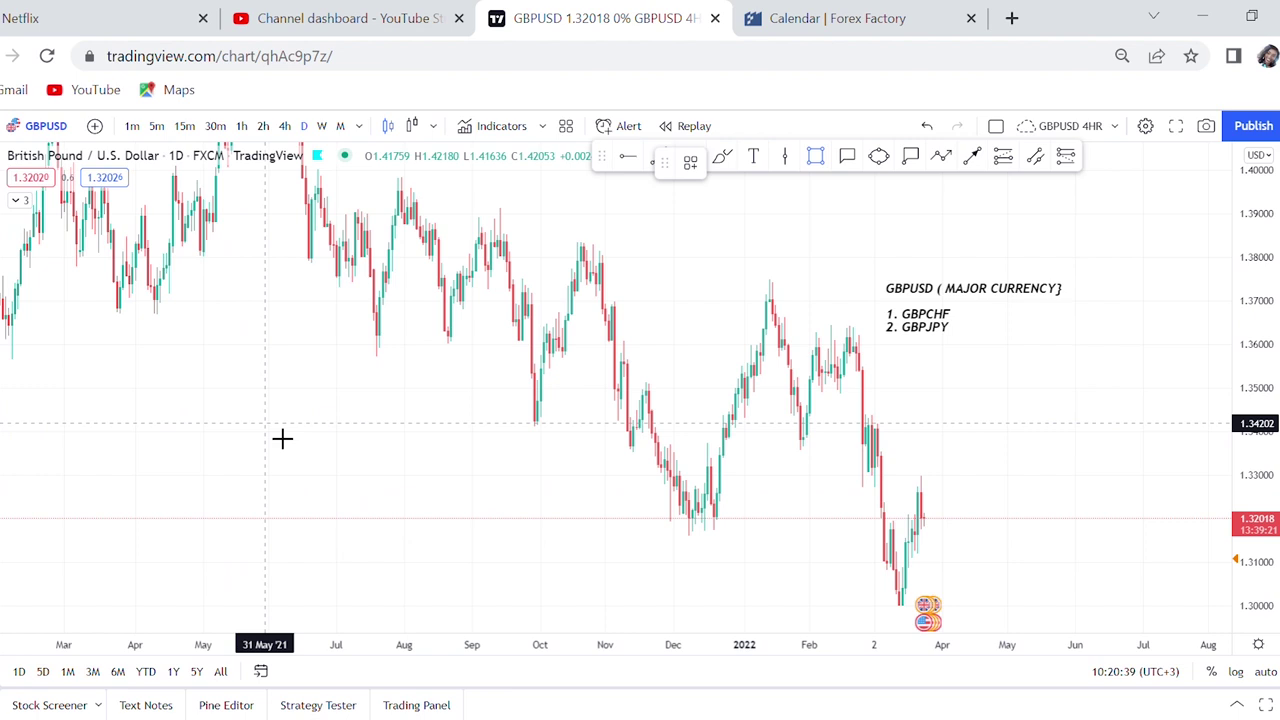
# Step: End the zone in June 2022, then sketch swings from the October touch to the January high and back
pyautogui.click(1118, 448)
pyautogui.click(663, 260)
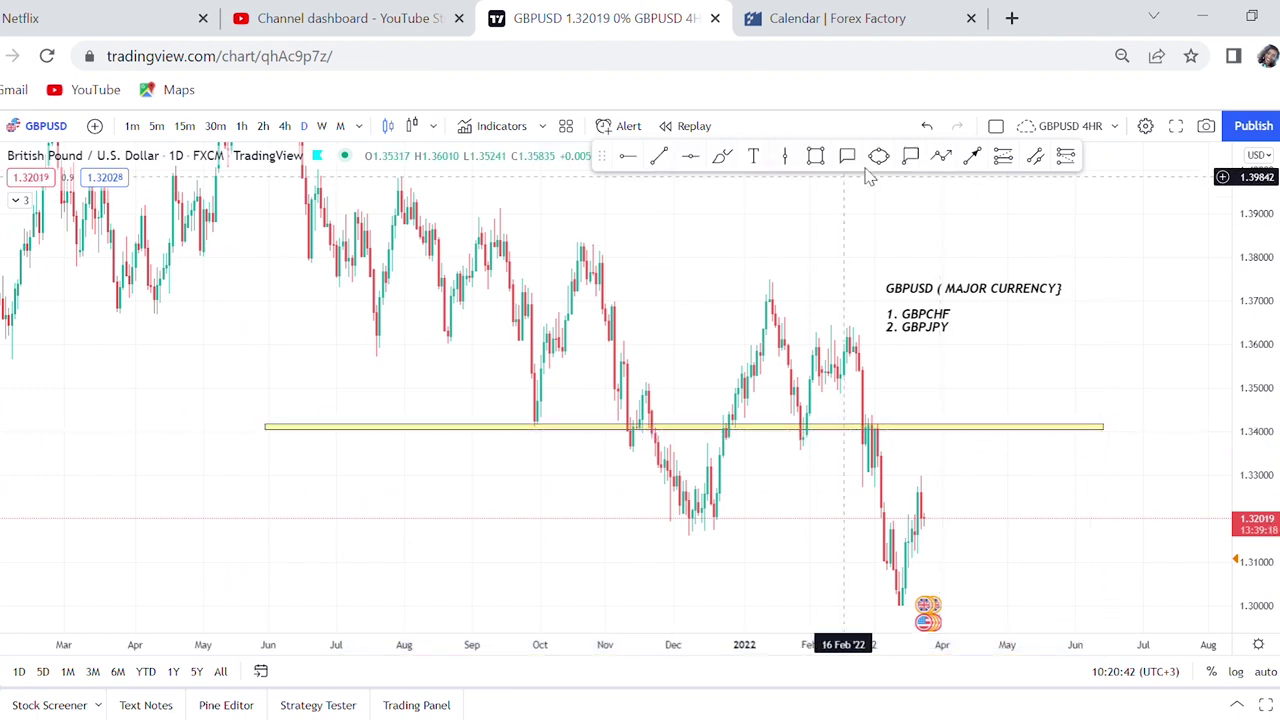
pyautogui.click(724, 158)
pyautogui.moveTo(555, 403)
pyautogui.mouseDown()
pyautogui.moveTo(526, 470)
pyautogui.moveTo(565, 405)
pyautogui.mouseUp()
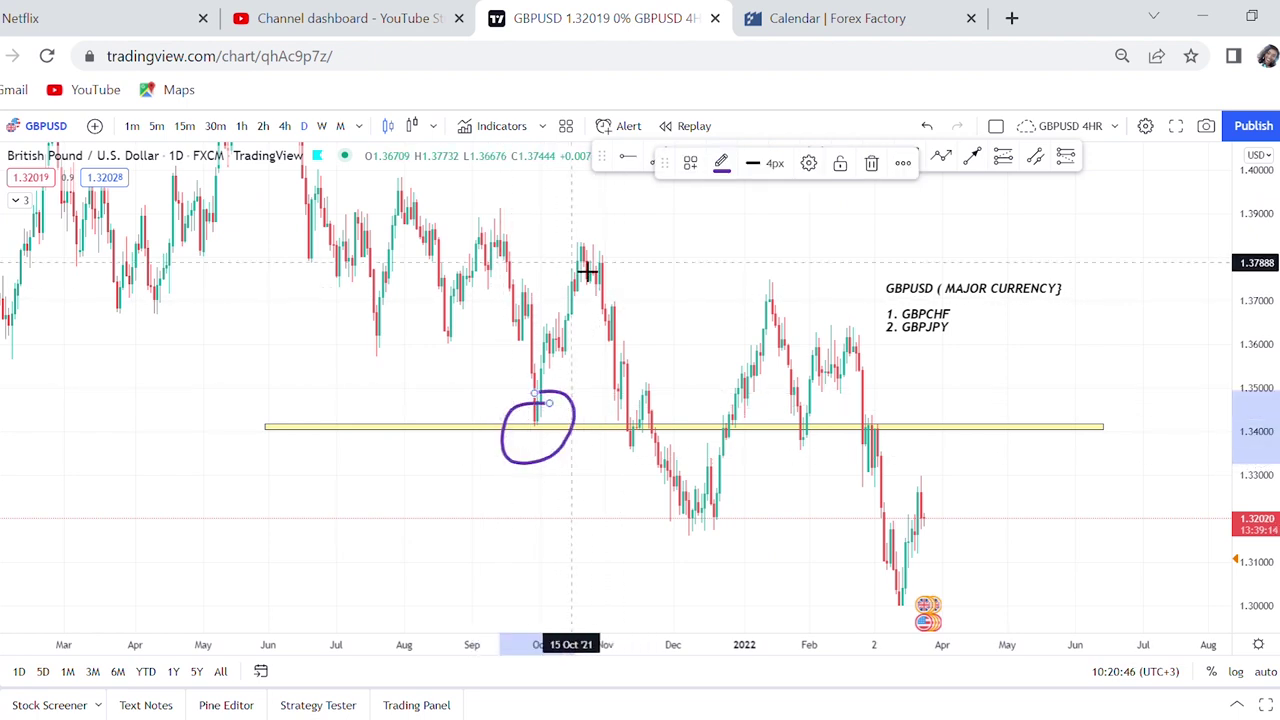
pyautogui.moveTo(578, 248)
pyautogui.mouseDown()
pyautogui.moveTo(697, 549)
pyautogui.moveTo(758, 434)
pyautogui.moveTo(771, 540)
pyautogui.moveTo(800, 600)
pyautogui.moveTo(787, 590)
pyautogui.mouseUp()
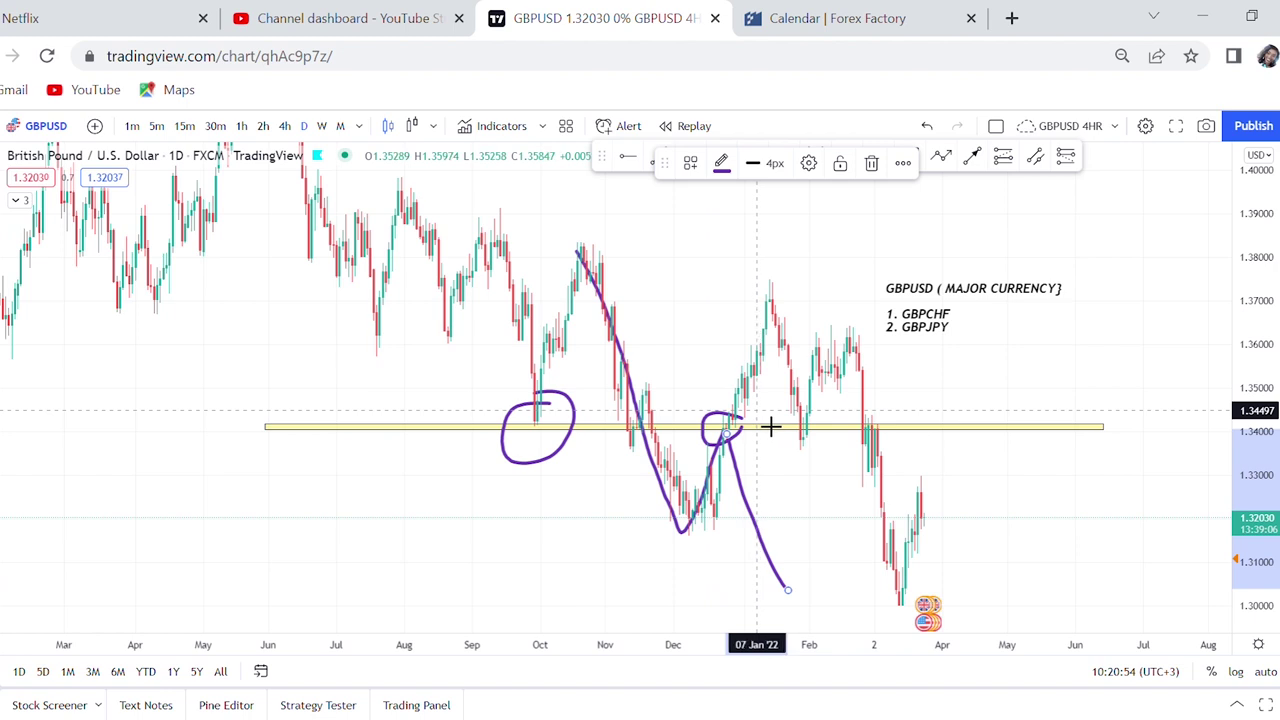
pyautogui.moveTo(744, 418)
pyautogui.mouseDown()
pyautogui.moveTo(768, 276)
pyautogui.moveTo(779, 290)
pyautogui.mouseUp()
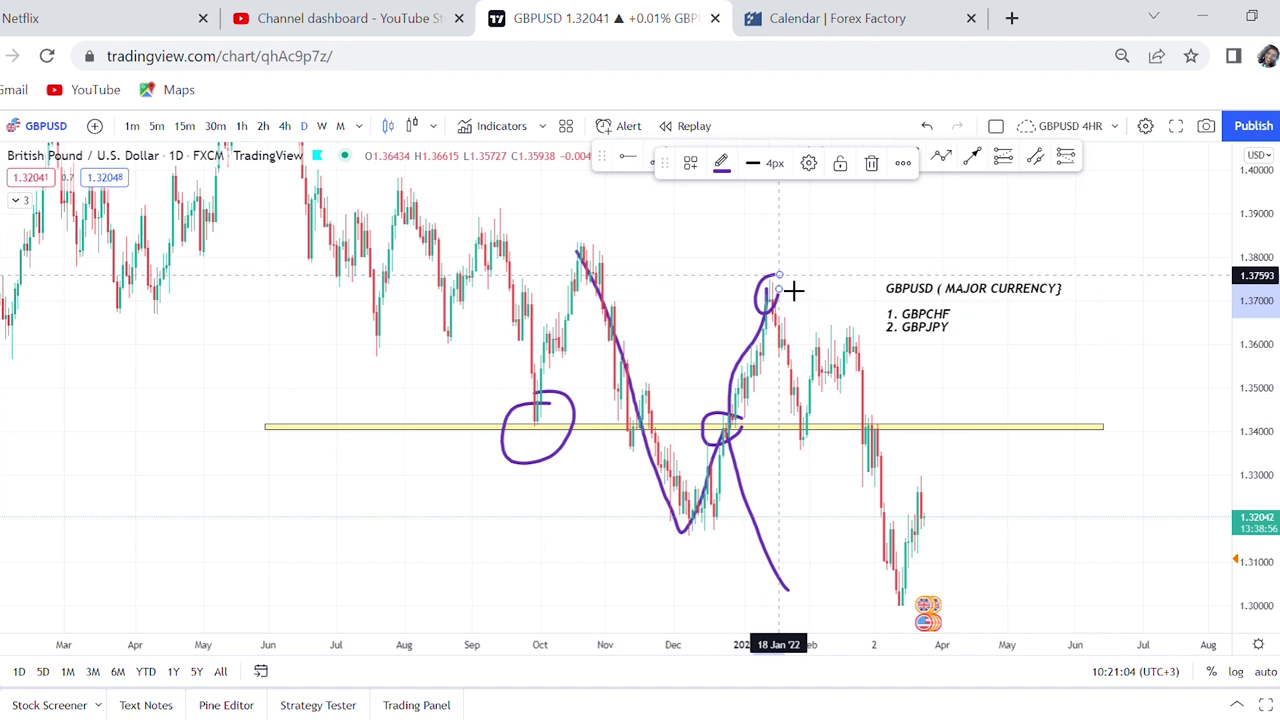
pyautogui.moveTo(776, 278); pyautogui.dragTo(800, 437)
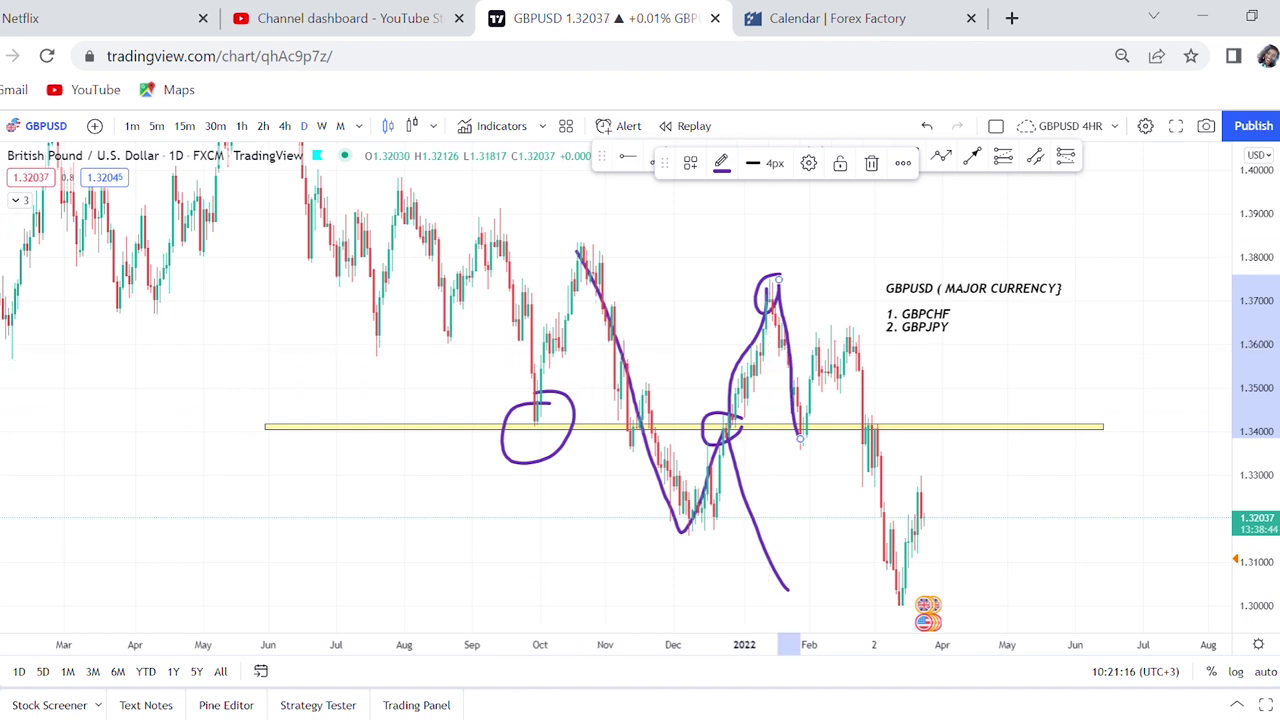
# Step: Clear all drawings and hand-write GBP on the zoomed-in daily chart
pyautogui.hotkey('ctrl', 'alt', 'h')
pyautogui.scroll(3, 609, 486)
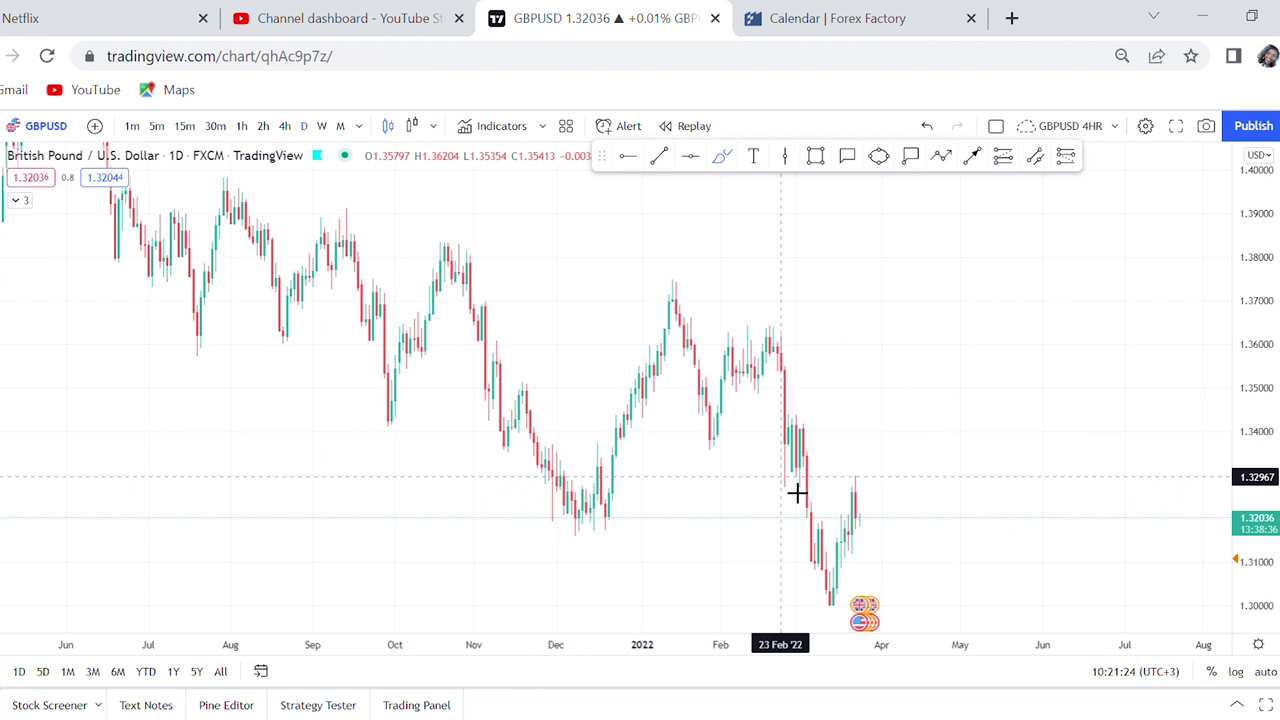
pyautogui.moveTo(737, 232)
pyautogui.mouseDown()
pyautogui.moveTo(754, 329)
pyautogui.moveTo(779, 306)
pyautogui.moveTo(808, 352)
pyautogui.mouseUp()
pyautogui.moveTo(831, 274)
pyautogui.mouseDown()
pyautogui.moveTo(889, 223)
pyautogui.moveTo(829, 323)
pyautogui.mouseUp()
pyautogui.moveTo(913, 218)
pyautogui.mouseDown()
pyautogui.moveTo(950, 358)
pyautogui.moveTo(964, 234)
pyautogui.moveTo(936, 258)
pyautogui.mouseUp()
# Step: Hand-write USD below GBP with a tick, then check the Forex Factory calendar
pyautogui.moveTo(870, 378); pyautogui.dragTo(935, 432)
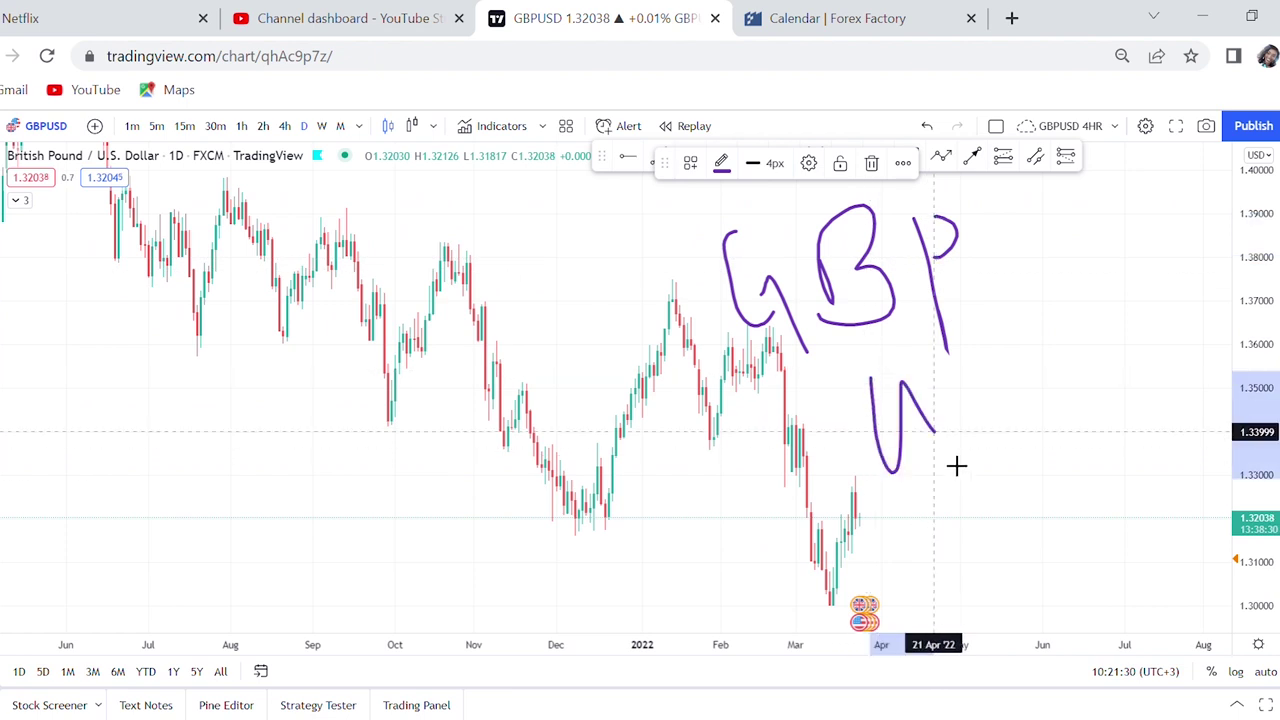
pyautogui.moveTo(1043, 366); pyautogui.dragTo(1030, 422)
pyautogui.moveTo(1111, 346)
pyautogui.mouseDown()
pyautogui.moveTo(1120, 424)
pyautogui.moveTo(1132, 400)
pyautogui.mouseUp()
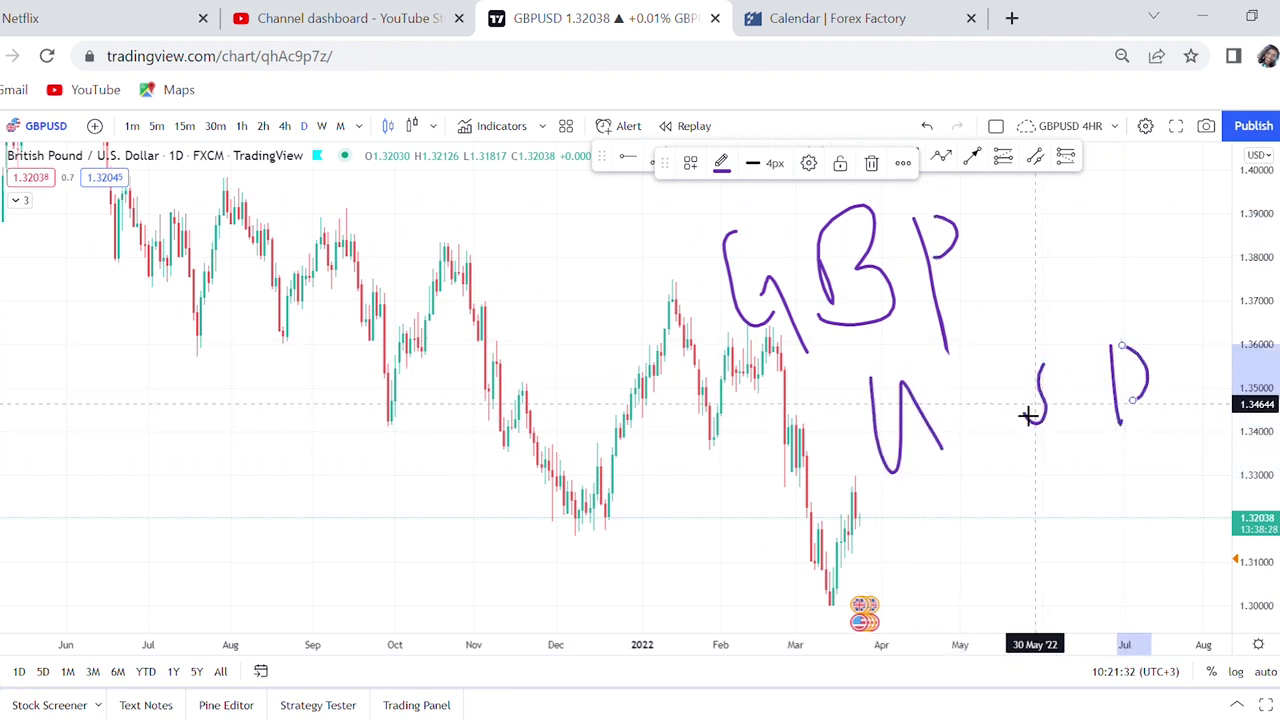
pyautogui.moveTo(1040, 232); pyautogui.dragTo(1096, 185)
pyautogui.moveTo(1155, 290); pyautogui.dragTo(1166, 260)
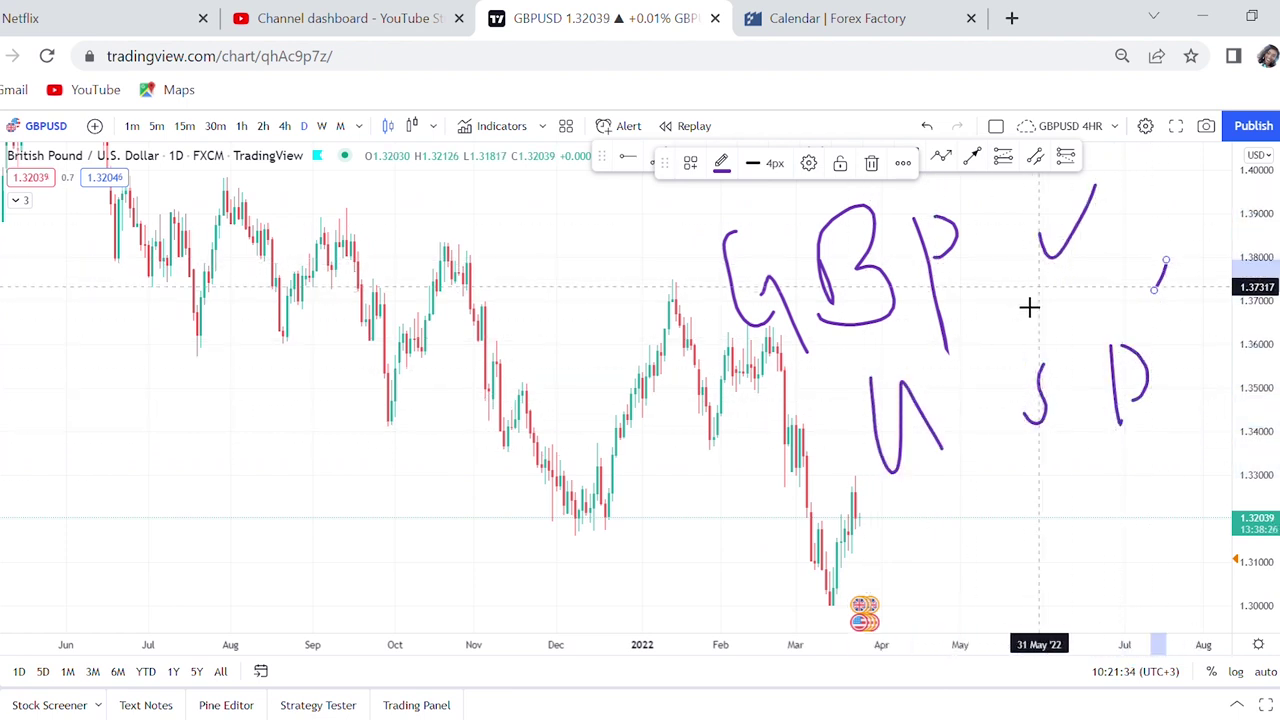
pyautogui.click(874, 30)
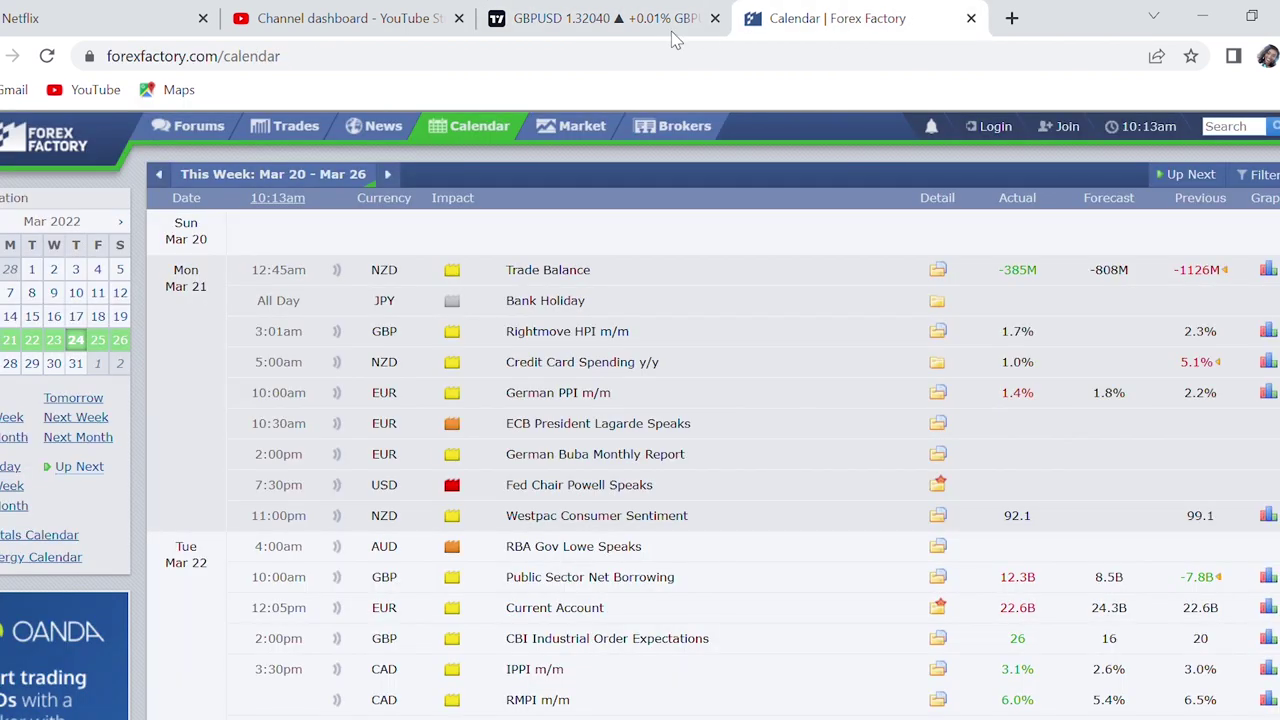
pyautogui.click(628, 20)
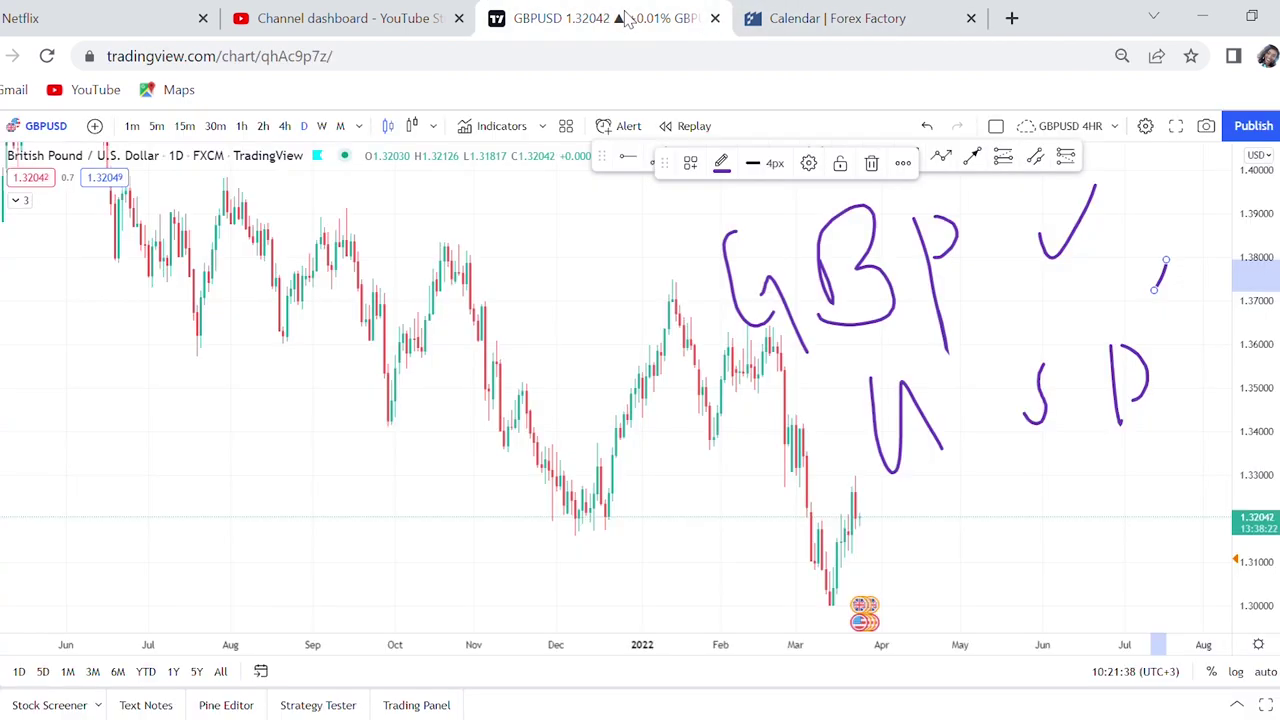
# Step: Rescale the price axis and delete the purple GBP/USD handwriting and tick
pyautogui.moveTo(1265, 250); pyautogui.dragTo(1252, 300)
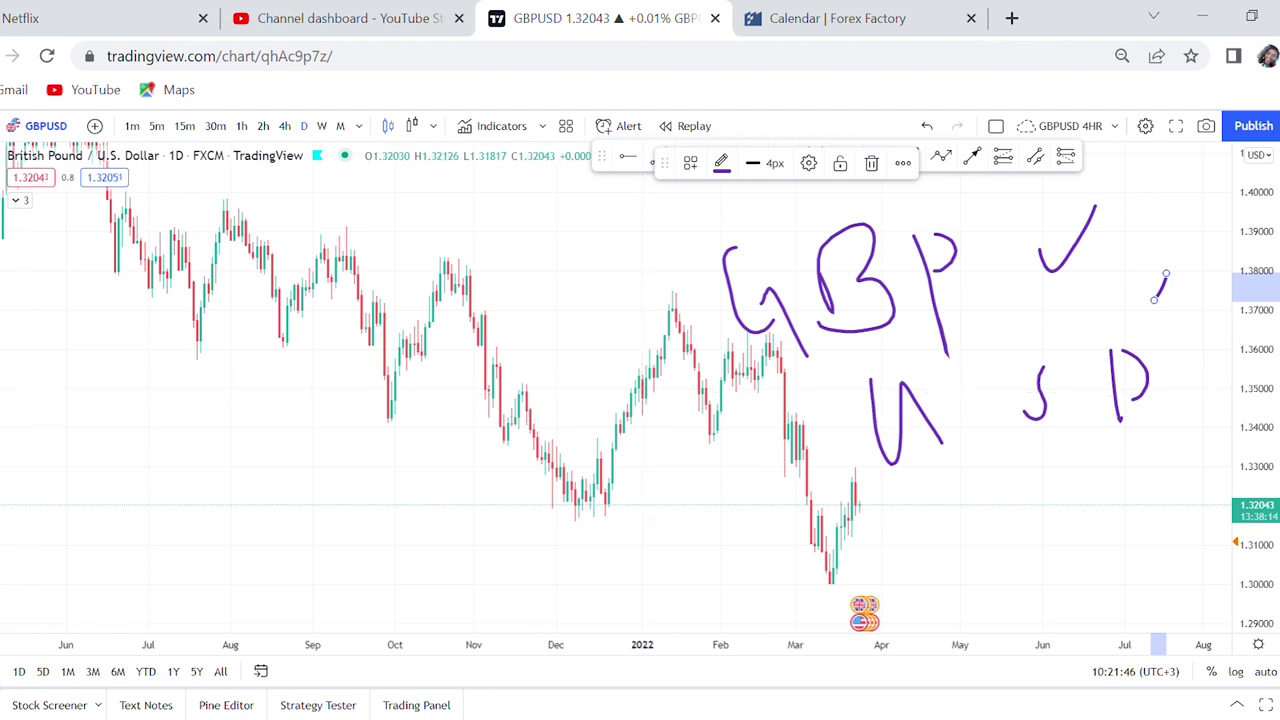
pyautogui.press('Delete')
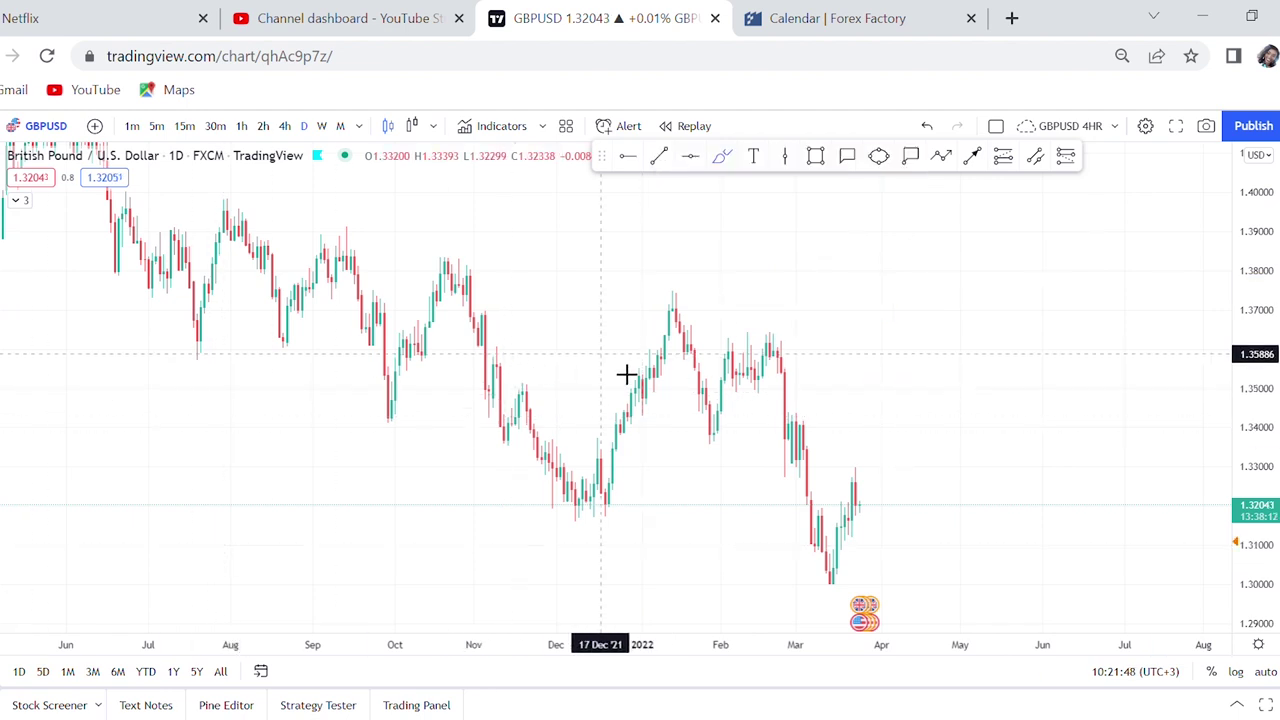
# Step: Draw a yellow zone near 1.316 along the December lows
pyautogui.scroll(1, 740, 375)
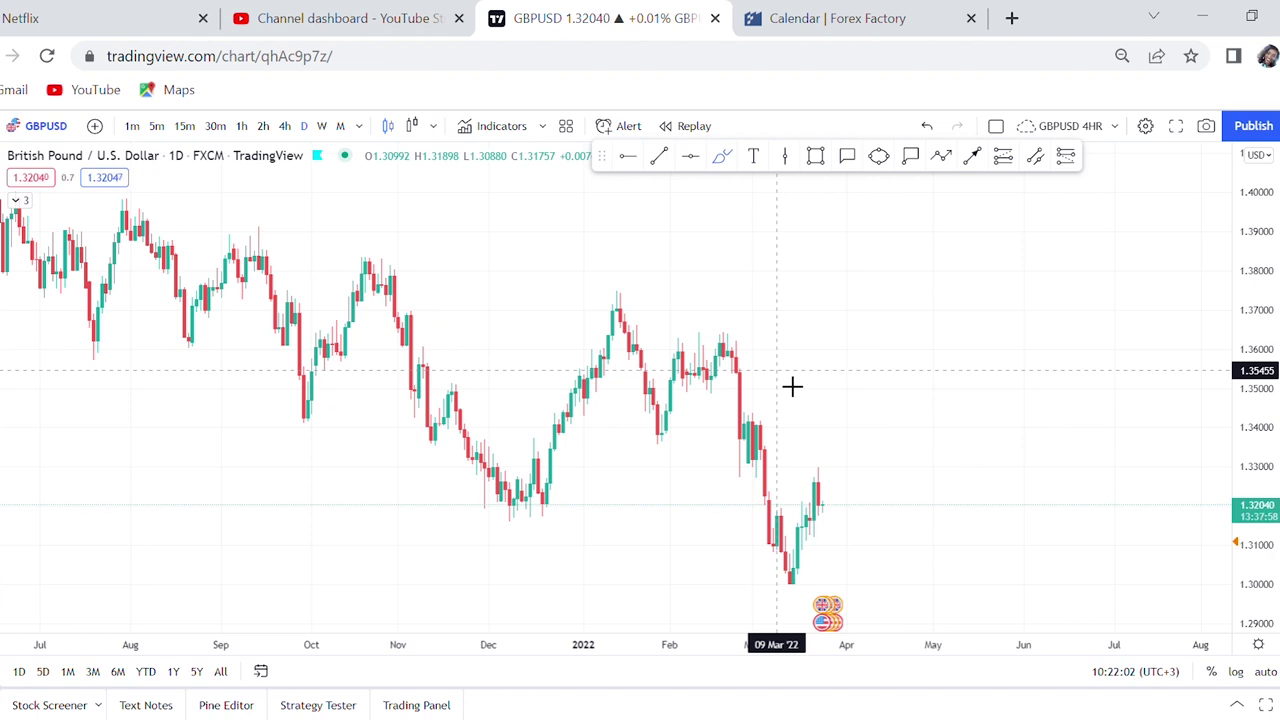
pyautogui.click(815, 160)
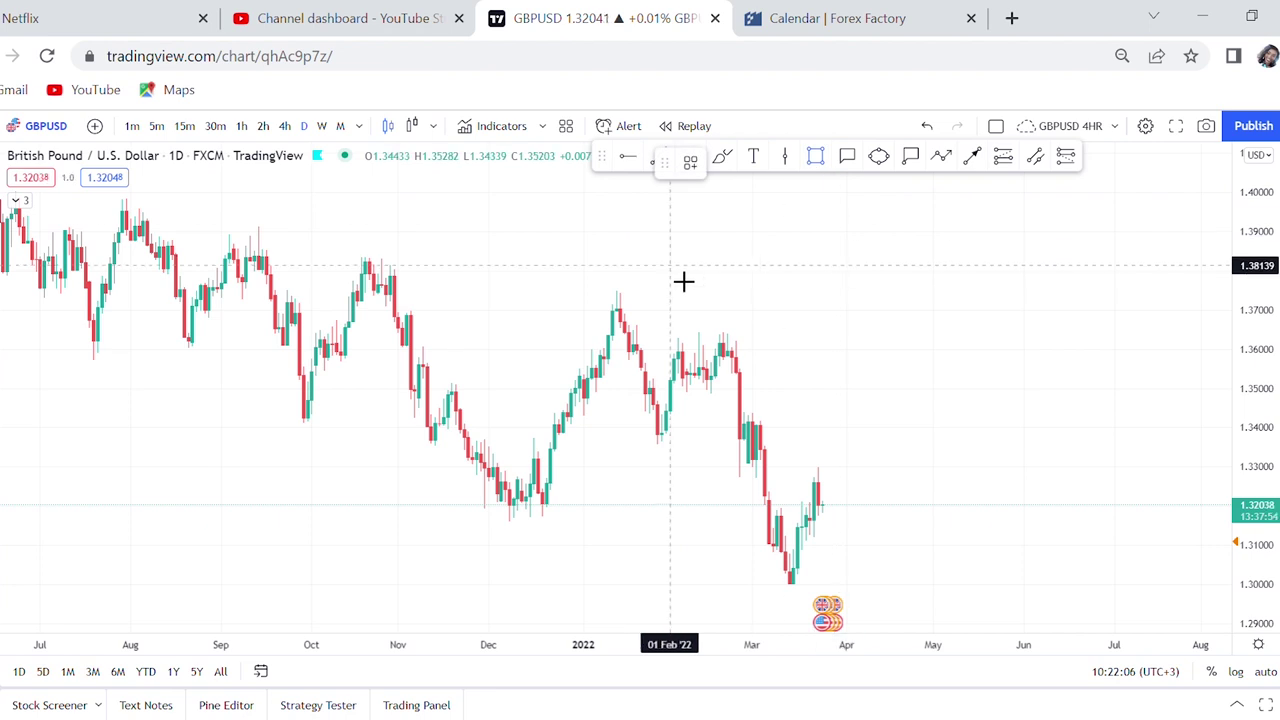
pyautogui.click(414, 523)
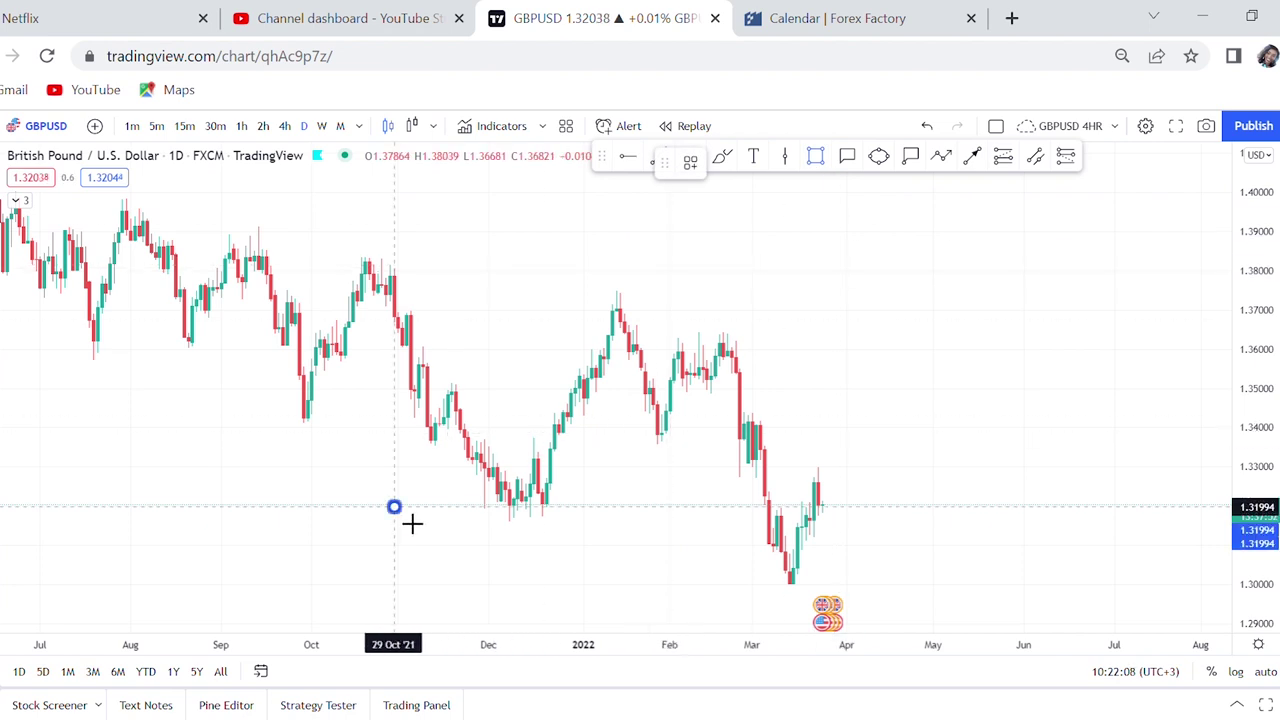
pyautogui.click(1173, 537)
# Step: Sketch paths from the zone toward 1.37, 1.34 and below the chart, then clear all drawings
pyautogui.moveTo(1063, 429); pyautogui.dragTo(1040, 343)
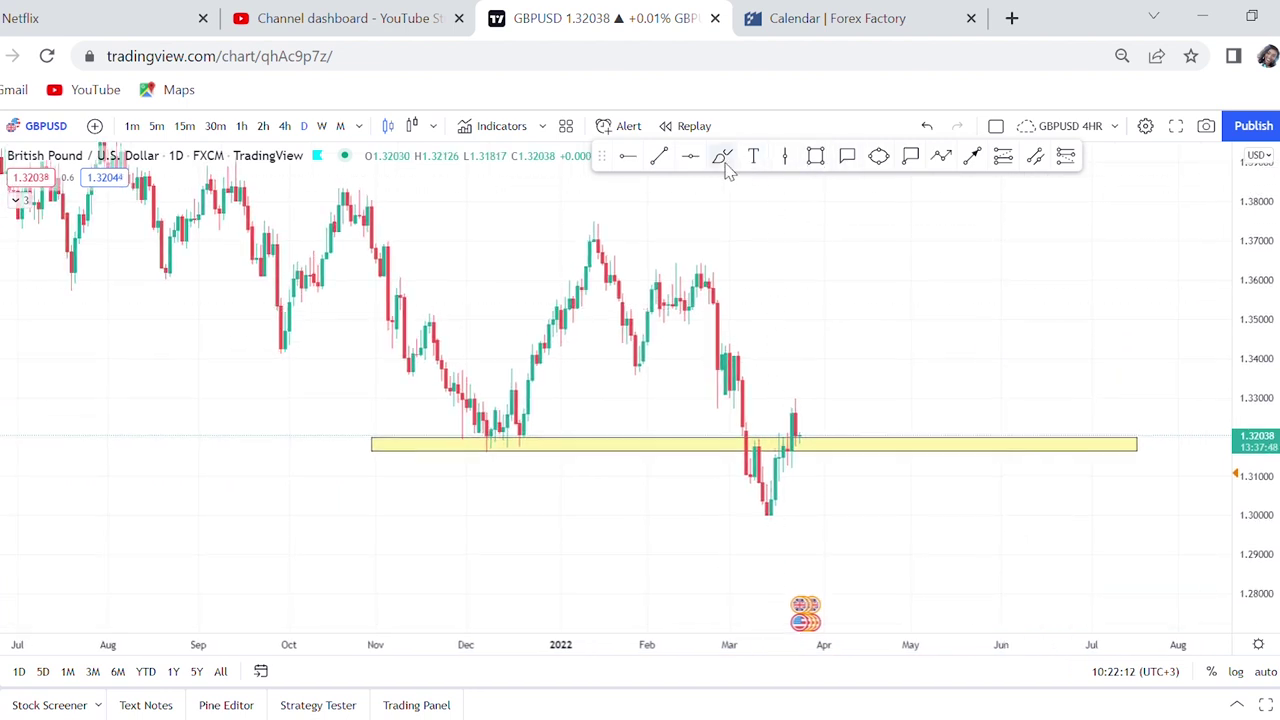
pyautogui.moveTo(748, 425)
pyautogui.mouseDown()
pyautogui.moveTo(735, 425)
pyautogui.moveTo(748, 428)
pyautogui.moveTo(875, 250)
pyautogui.moveTo(766, 451)
pyautogui.moveTo(767, 583)
pyautogui.mouseUp()
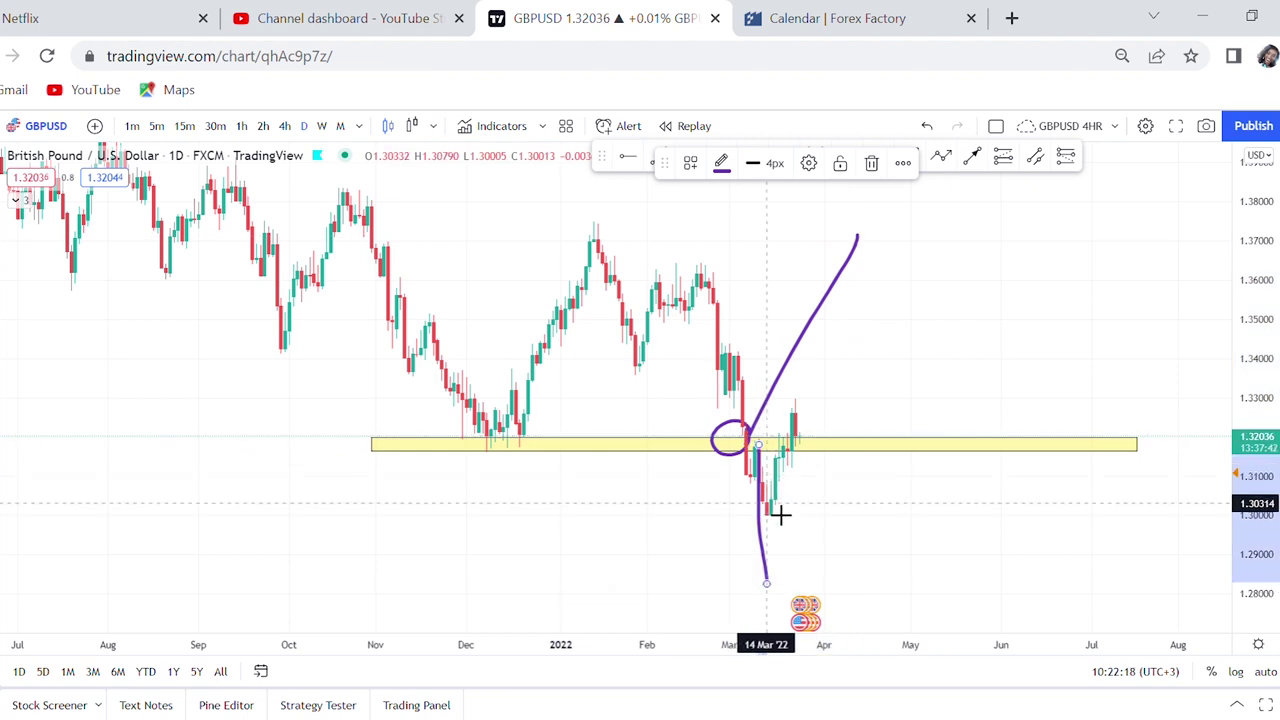
pyautogui.moveTo(785, 458); pyautogui.dragTo(869, 677)
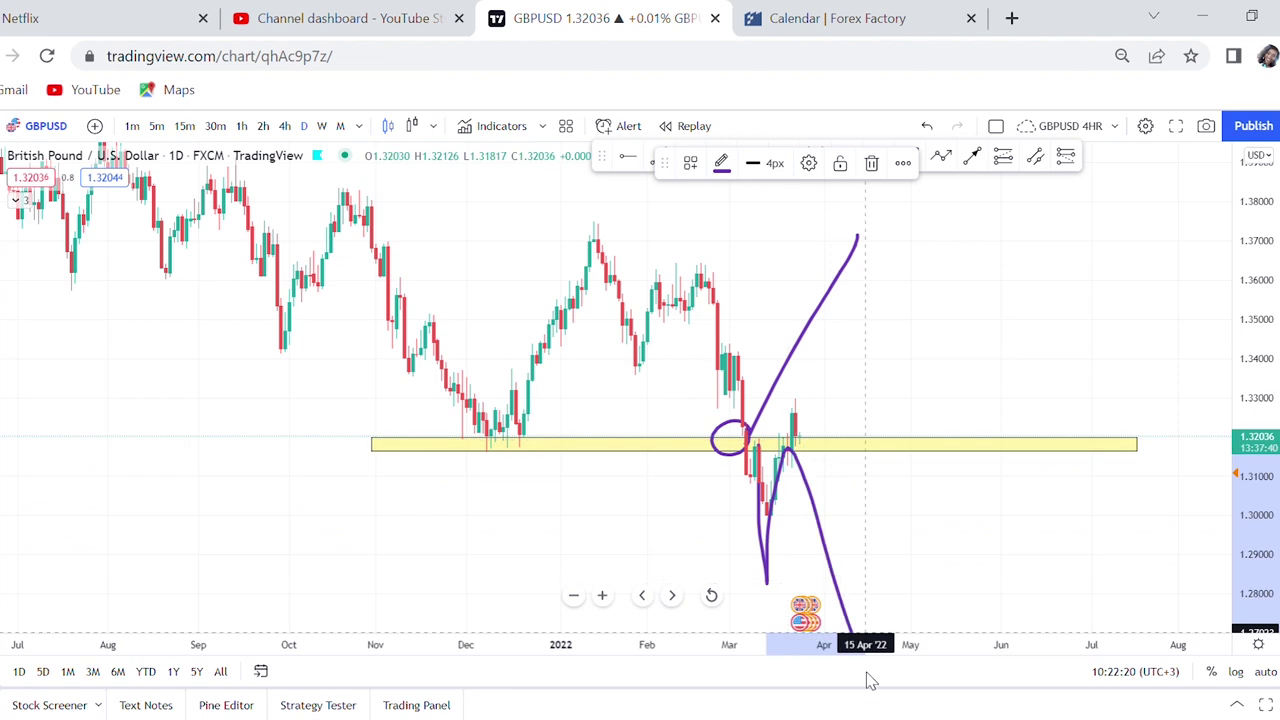
pyautogui.moveTo(818, 466); pyautogui.dragTo(836, 352)
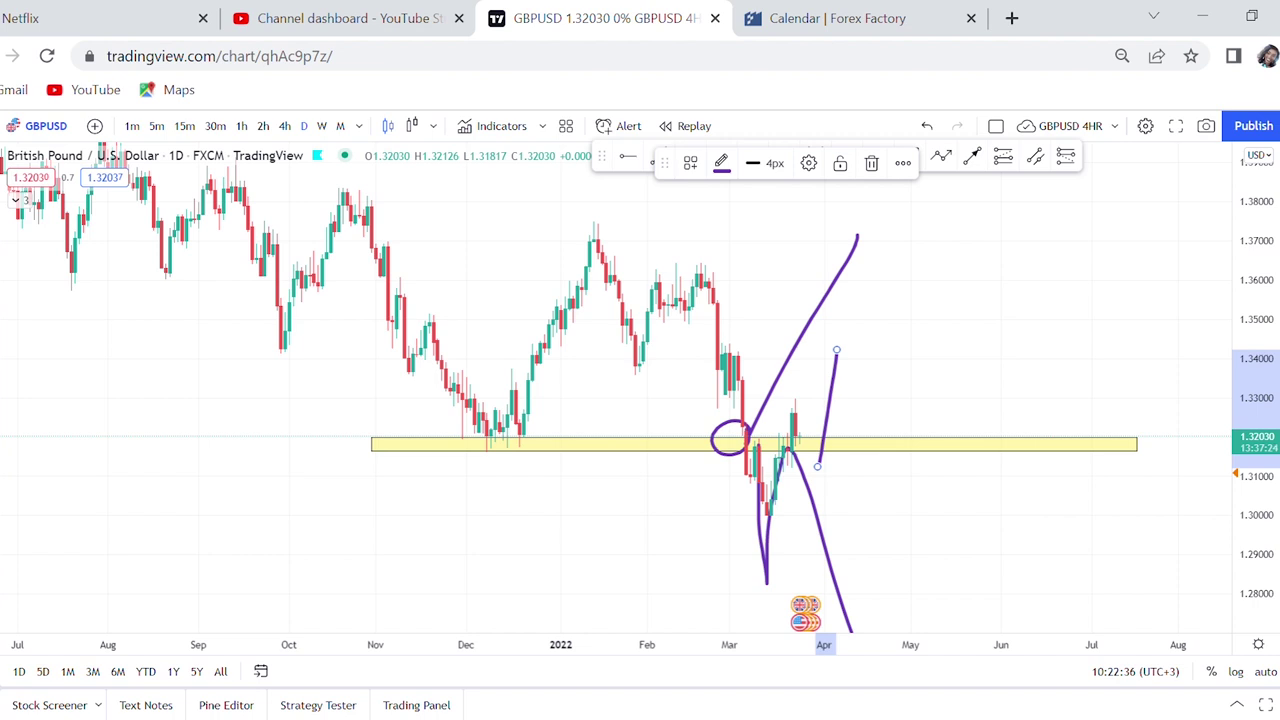
pyautogui.hotkey('ctrl', 'alt', 'h')
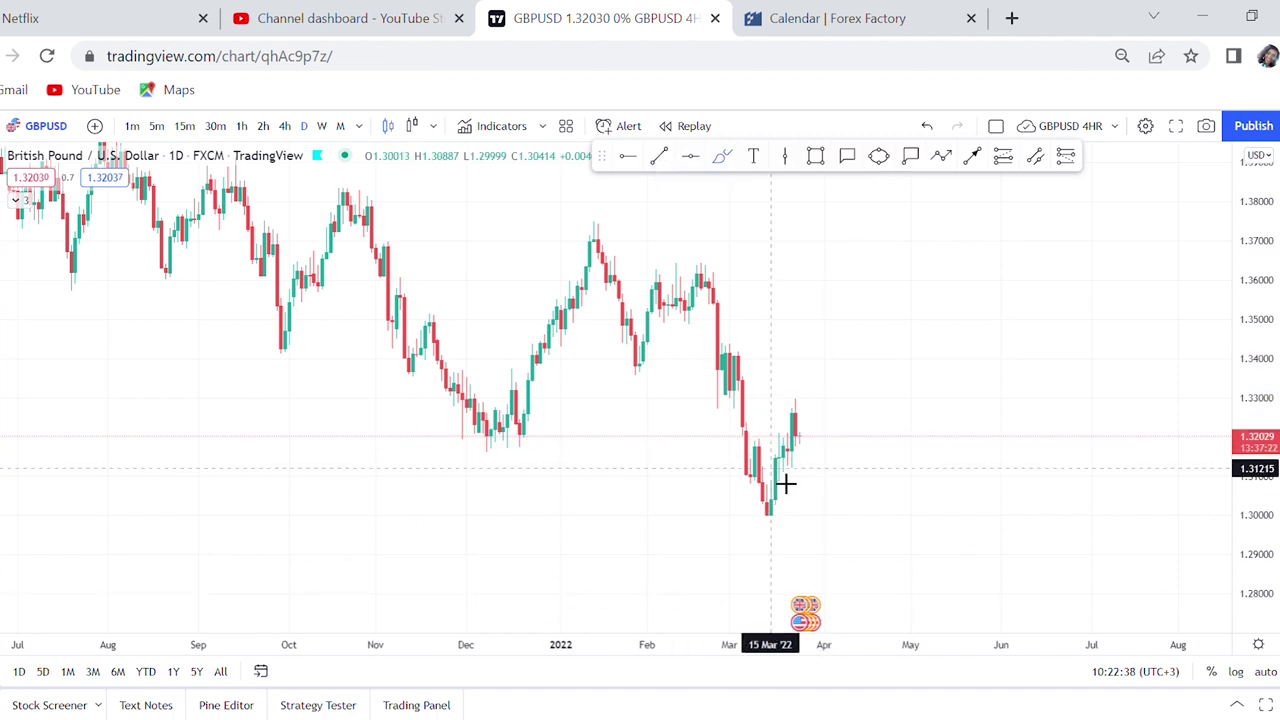
# Step: Remove a stray trend line and a trial 1.36643 level, and rescale to fit all candles
pyautogui.scroll(-3, 785, 483)
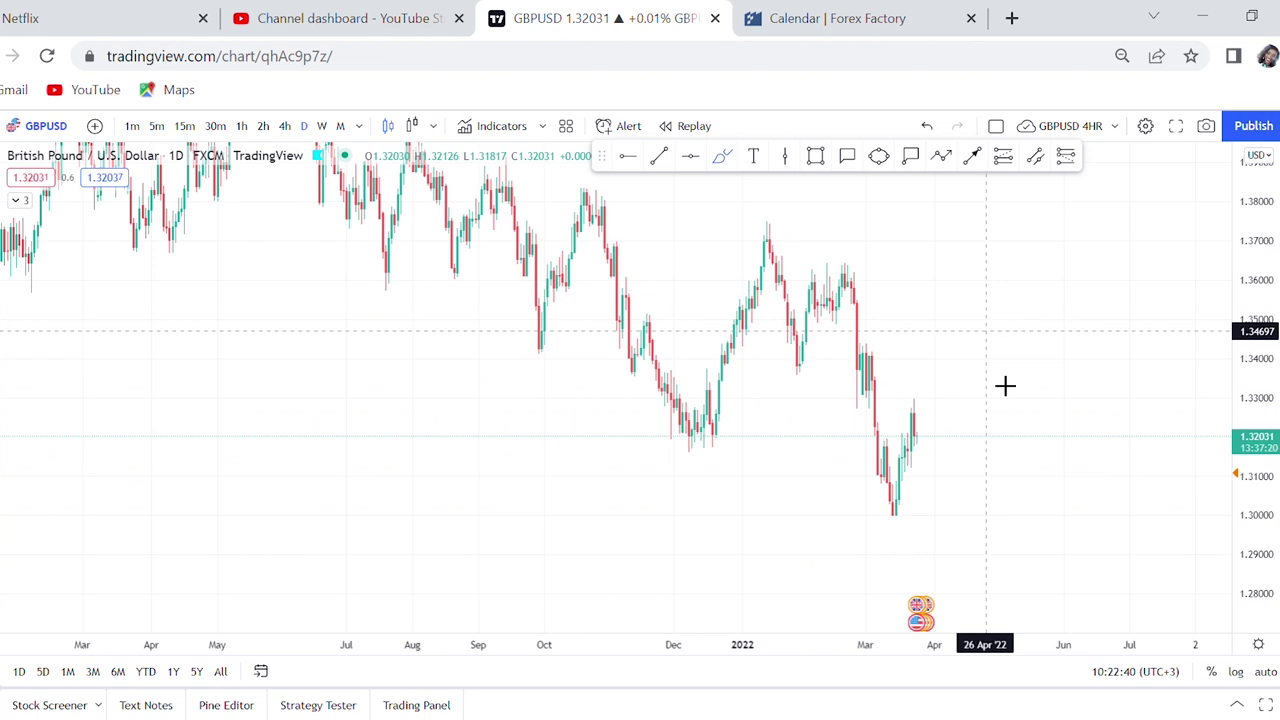
pyautogui.moveTo(986, 337); pyautogui.dragTo(997, 440)
pyautogui.click(871, 163)
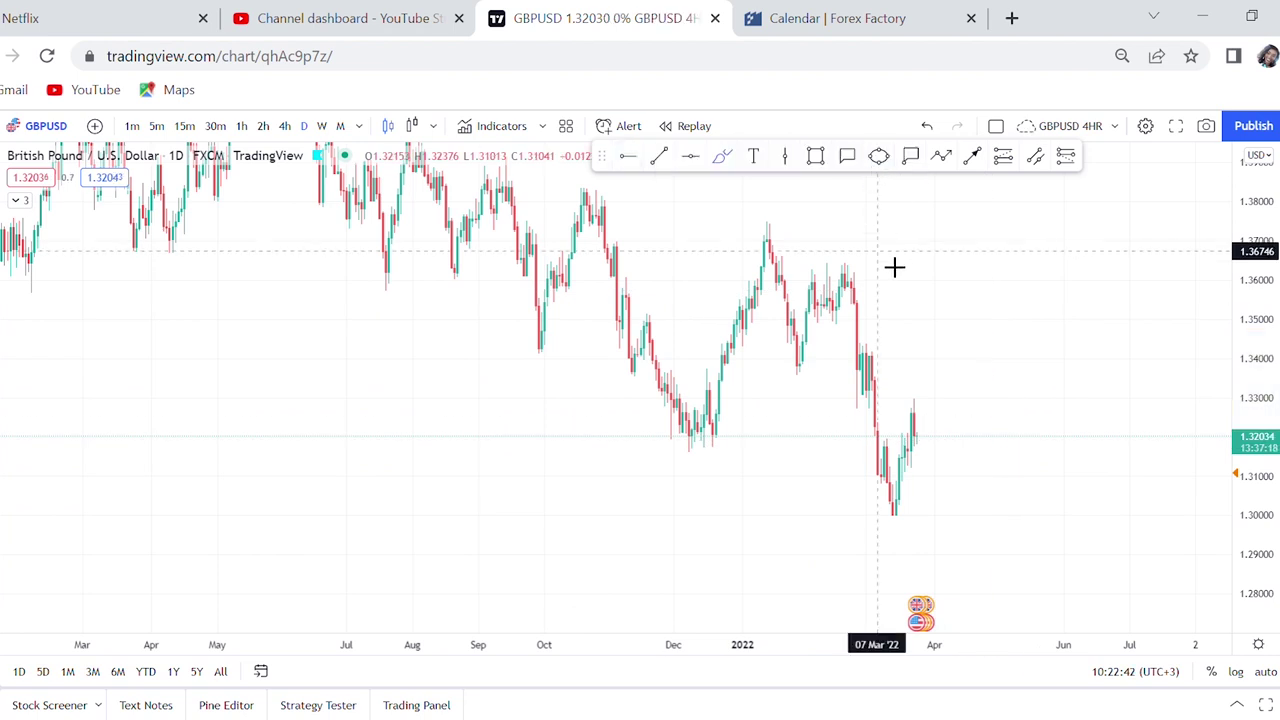
pyautogui.click(628, 157)
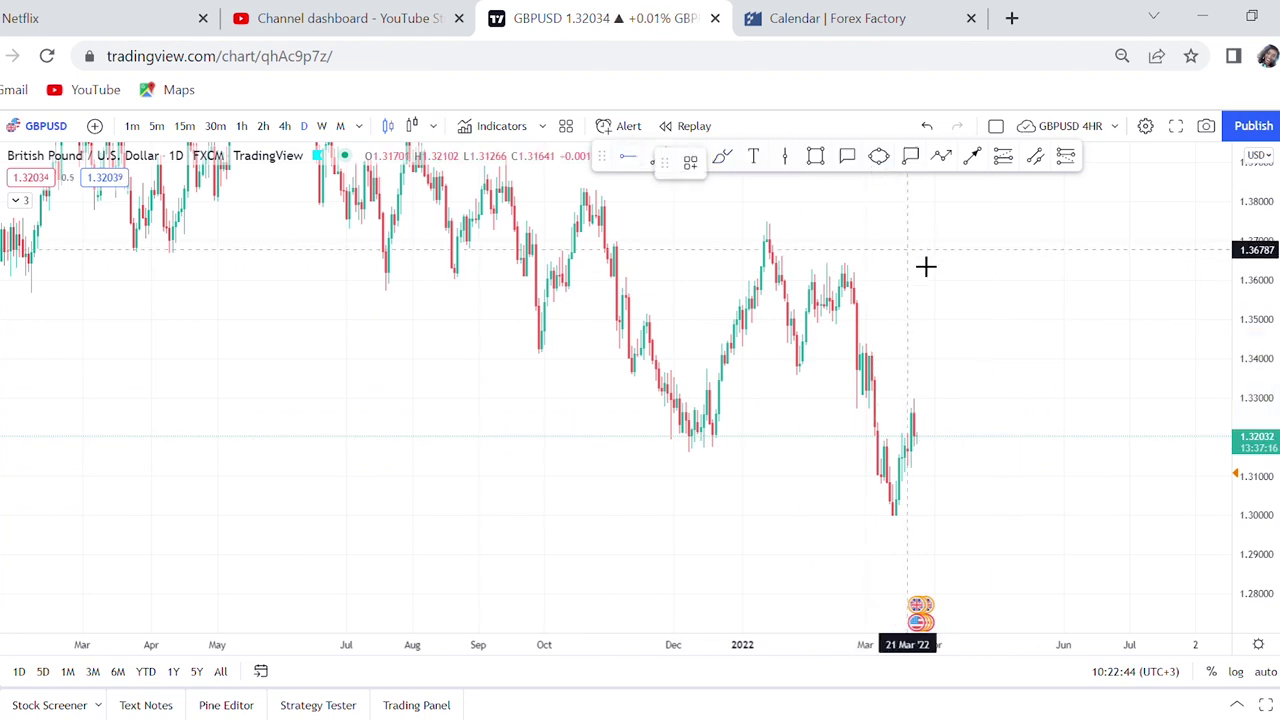
pyautogui.click(920, 254)
pyautogui.click(934, 164)
pyautogui.scroll(-2, 1017, 354)
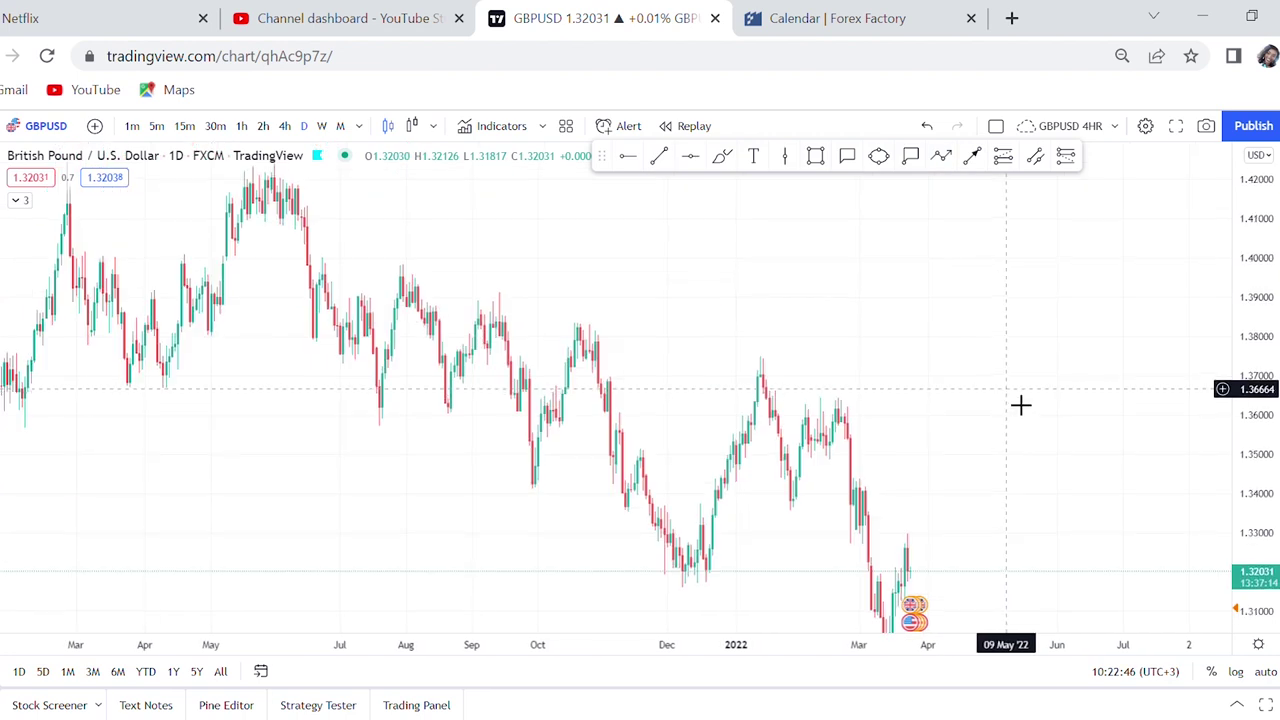
pyautogui.scroll(-2, 1020, 406)
pyautogui.moveTo(1254, 200); pyautogui.dragTo(1211, 340)
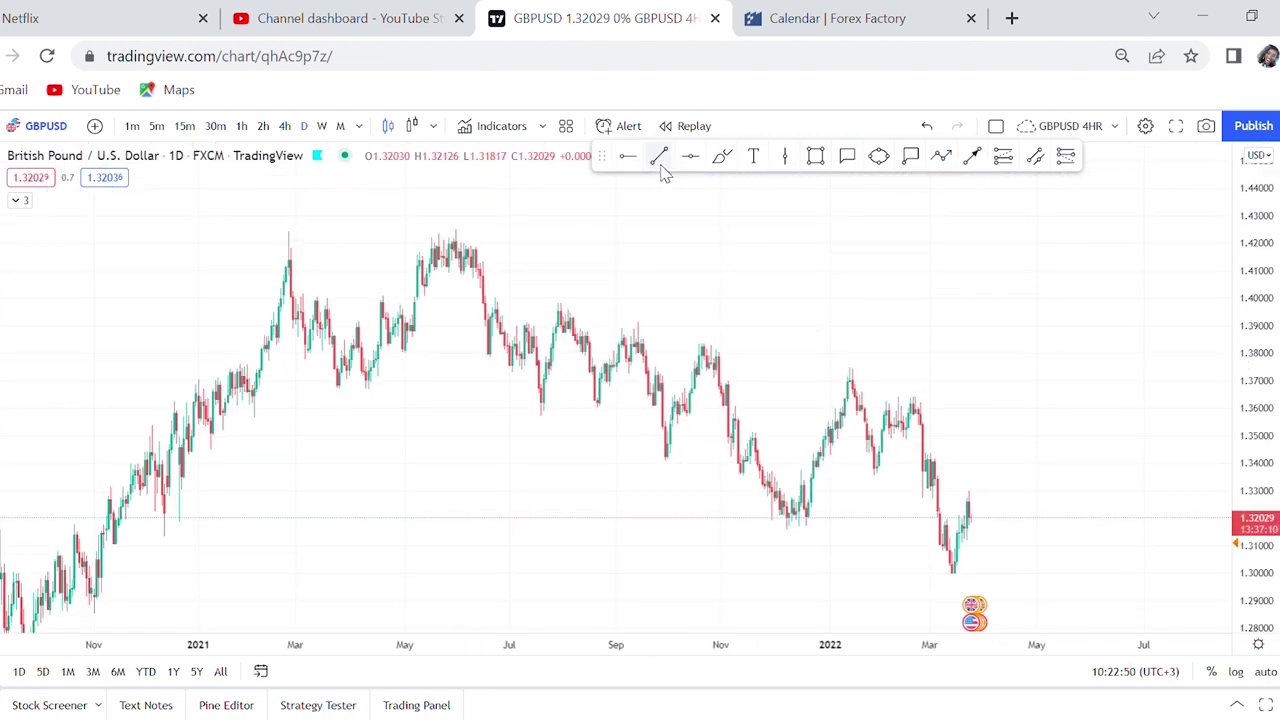
# Step: Place a horizontal line at the 2021 highs near 1.42454
pyautogui.click(493, 242)
pyautogui.moveTo(786, 326); pyautogui.dragTo(640, 403)
pyautogui.scroll(1, 706, 286)
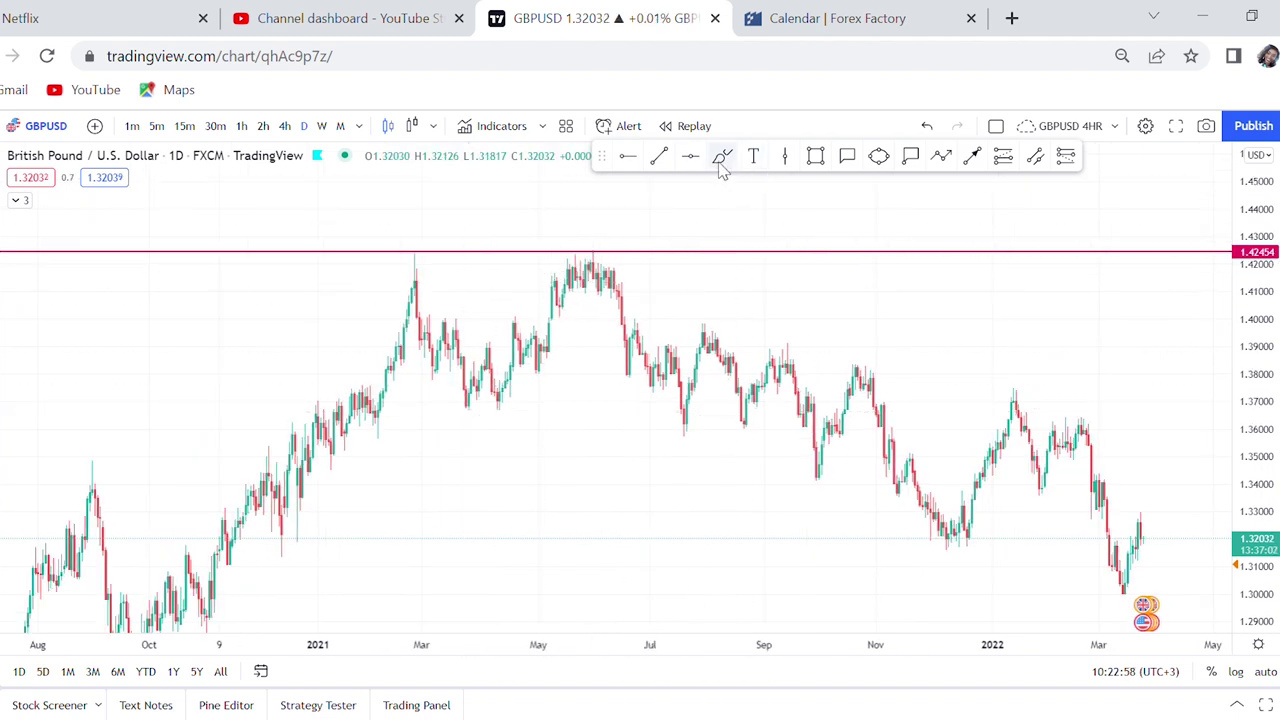
pyautogui.click(428, 250)
# Step: Circle the March and May–June 2021 peaks, draw a 1.366 neckline, and sketch later swings
pyautogui.moveTo(421, 241)
pyautogui.mouseDown()
pyautogui.moveTo(390, 280)
pyautogui.moveTo(405, 256)
pyautogui.mouseUp()
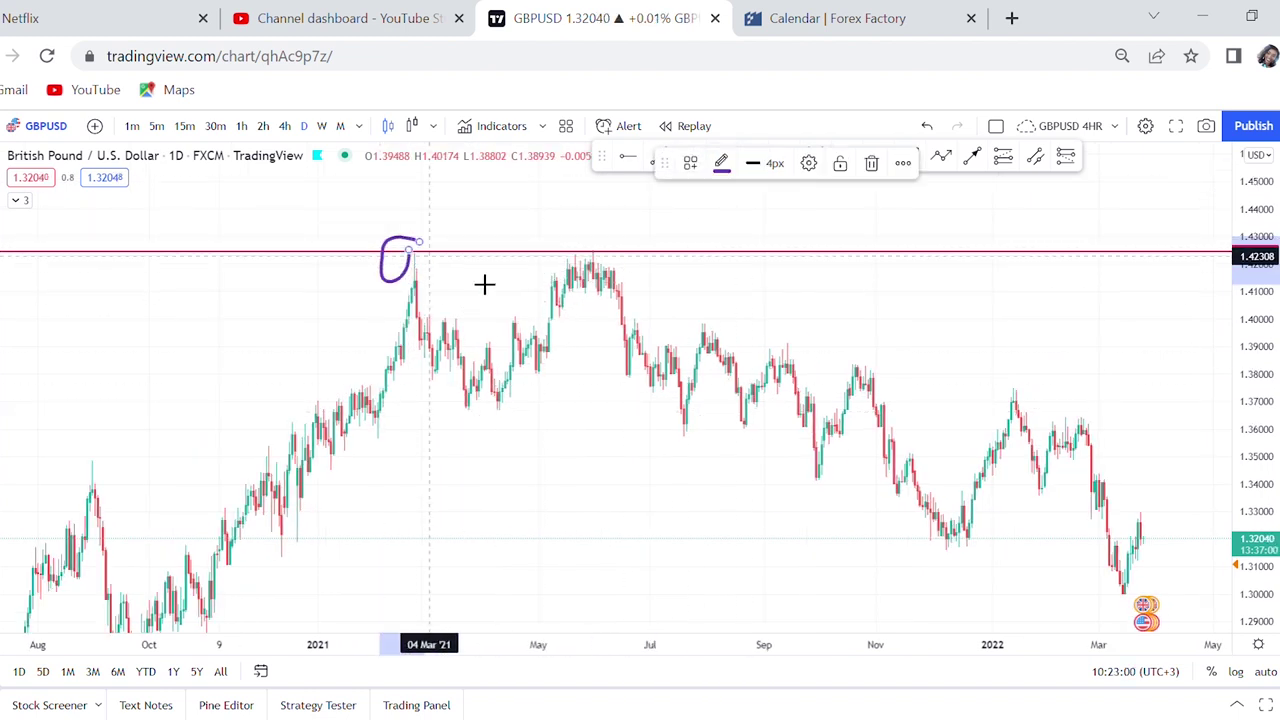
pyautogui.moveTo(617, 254); pyautogui.dragTo(613, 259)
pyautogui.moveTo(340, 418)
pyautogui.mouseDown()
pyautogui.moveTo(663, 430)
pyautogui.moveTo(846, 408)
pyautogui.mouseUp()
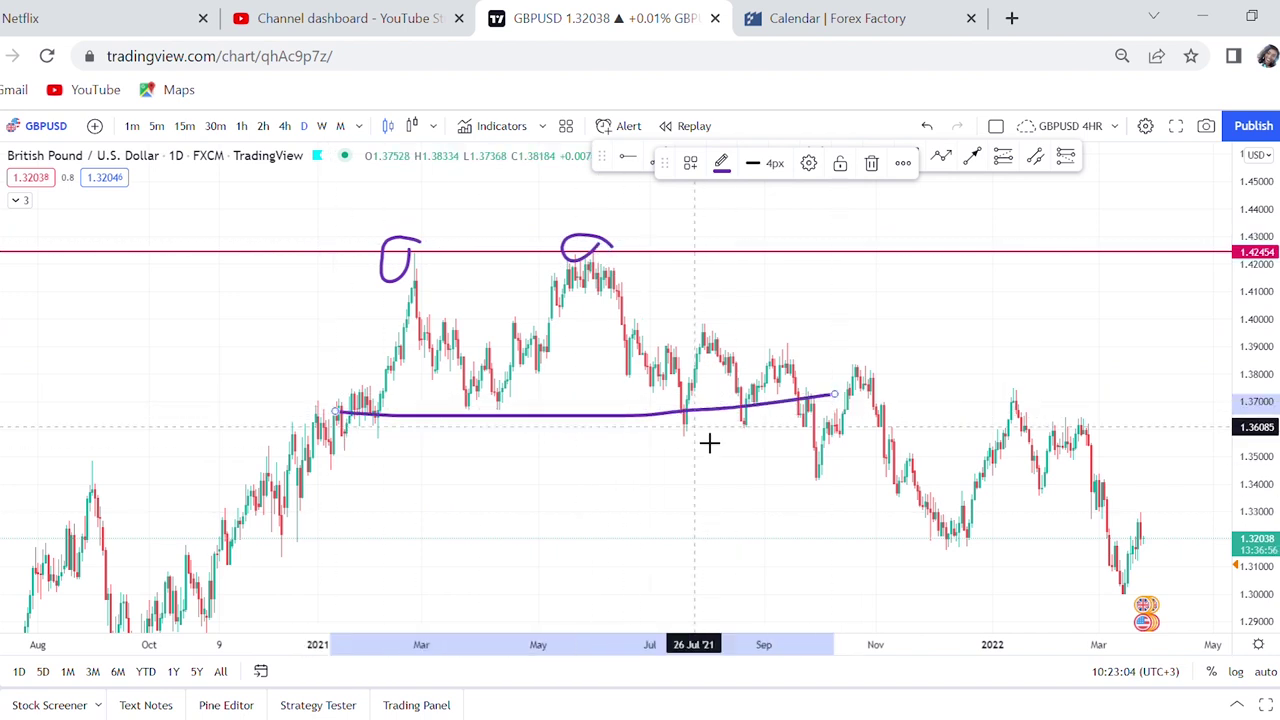
pyautogui.moveTo(714, 423)
pyautogui.mouseDown()
pyautogui.moveTo(685, 467)
pyautogui.moveTo(705, 420)
pyautogui.mouseUp()
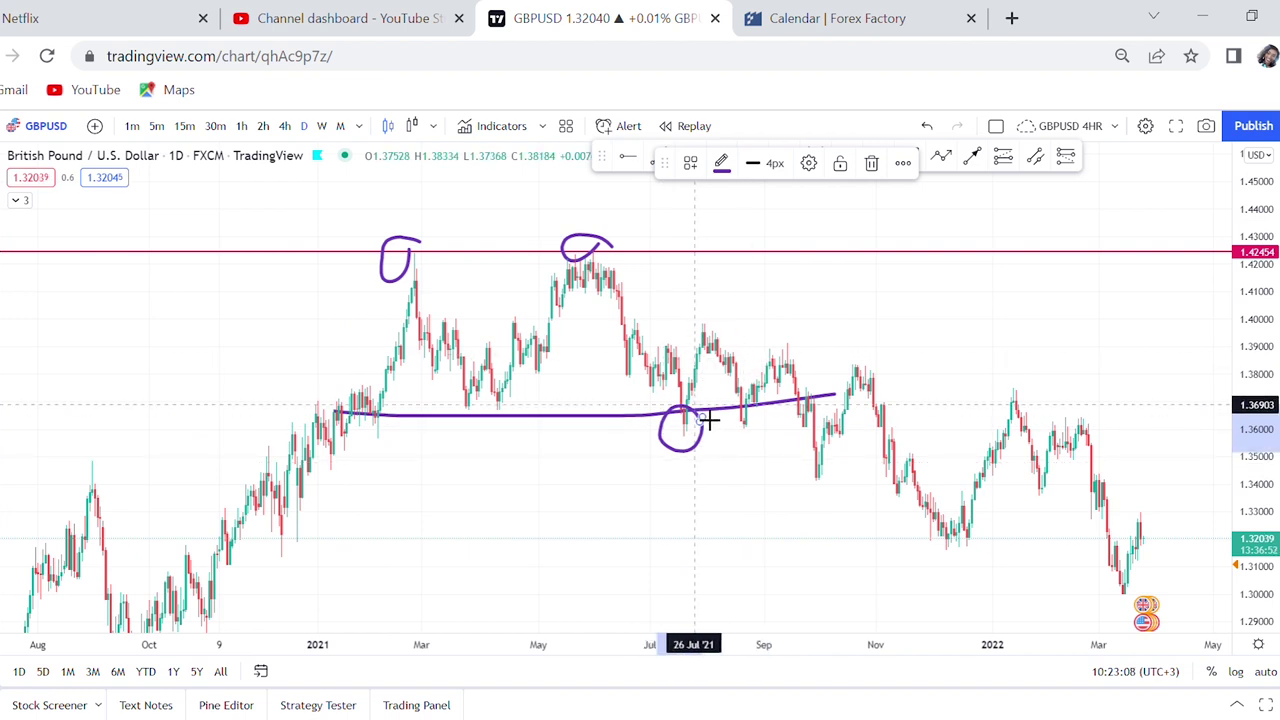
pyautogui.moveTo(720, 378)
pyautogui.mouseDown()
pyautogui.moveTo(720, 349)
pyautogui.moveTo(760, 414)
pyautogui.moveTo(780, 377)
pyautogui.moveTo(817, 381)
pyautogui.moveTo(830, 503)
pyautogui.moveTo(878, 390)
pyautogui.mouseUp()
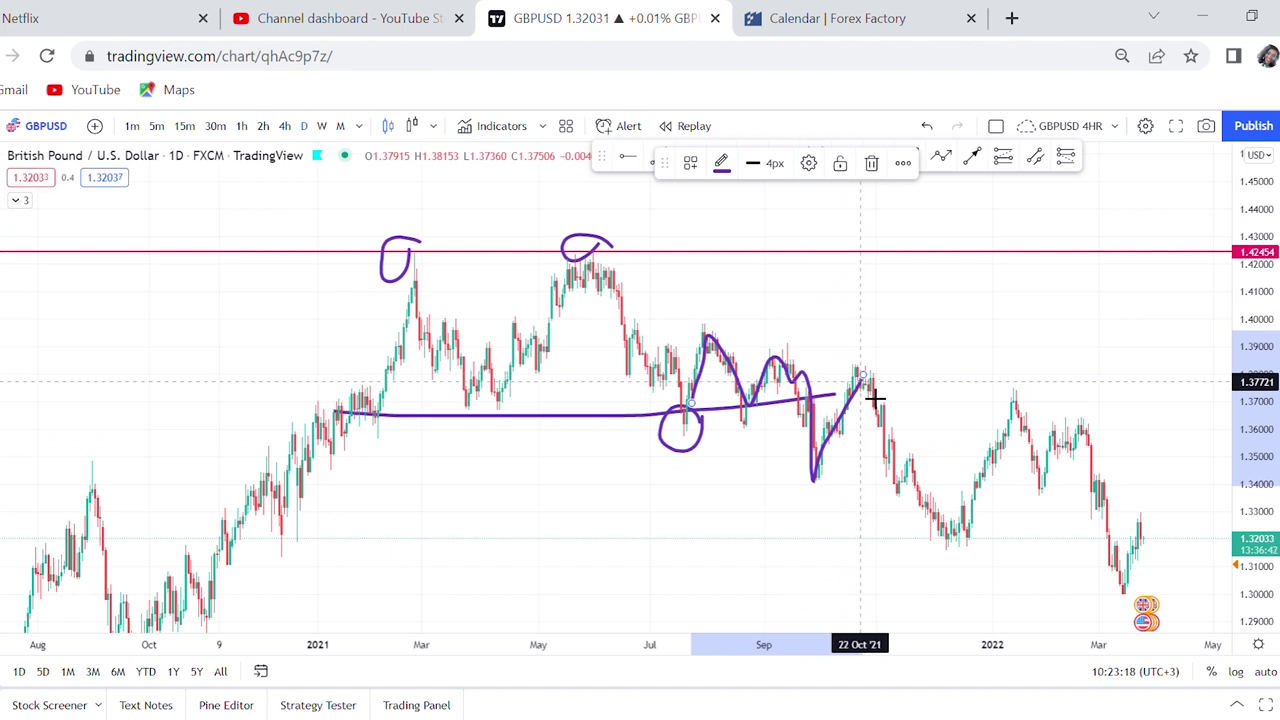
pyautogui.moveTo(874, 399)
pyautogui.mouseDown()
pyautogui.moveTo(948, 555)
pyautogui.moveTo(1015, 456)
pyautogui.moveTo(1025, 409)
pyautogui.mouseUp()
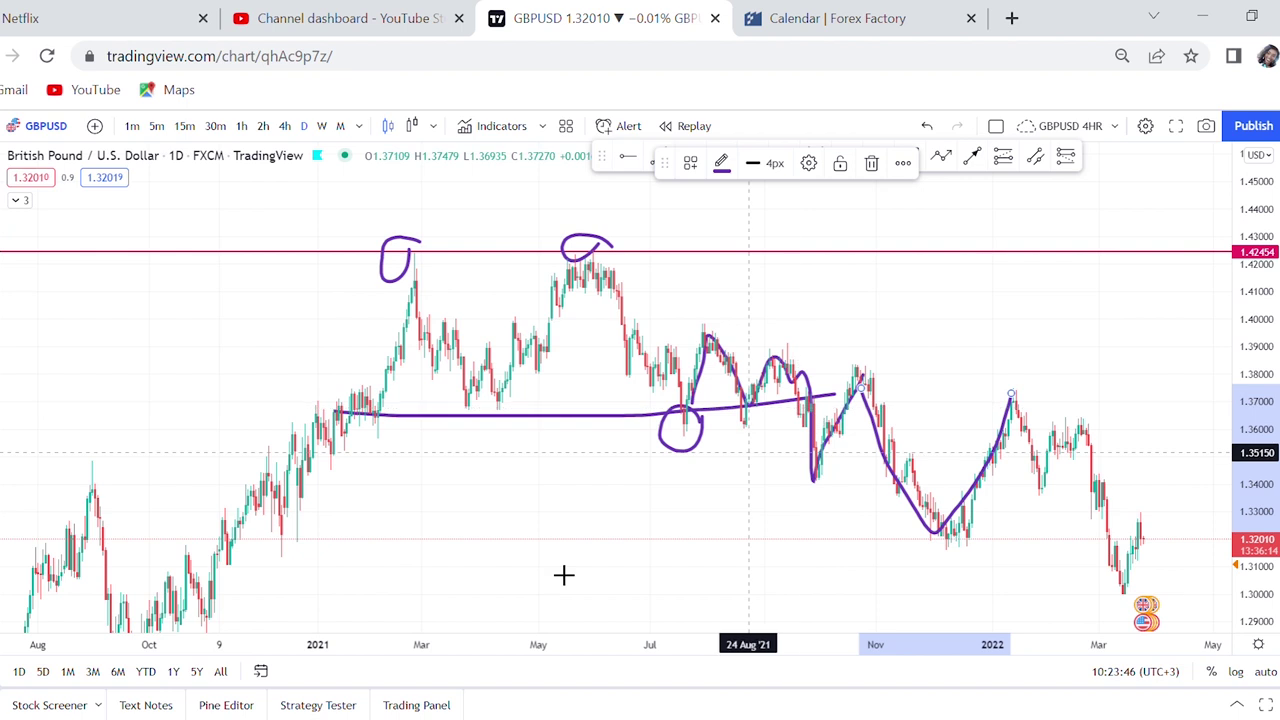
# Step: Clear drawings, frame 2019–2022, and place a support line at the 2020 low of 1.14107
pyautogui.hotkey('ctrl', 'alt', 'h')
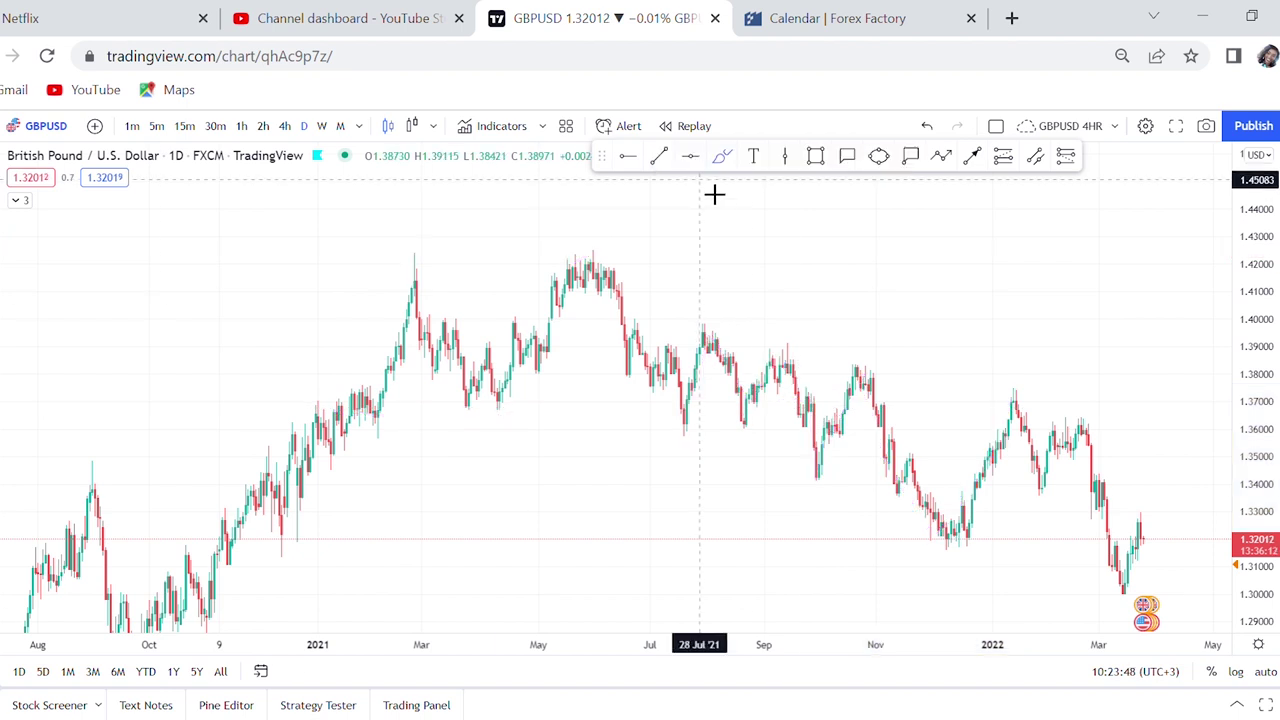
pyautogui.click(661, 262)
pyautogui.scroll(-4, 946, 506)
pyautogui.moveTo(944, 524)
pyautogui.mouseDown()
pyautogui.moveTo(863, 517)
pyautogui.moveTo(666, 420)
pyautogui.moveTo(710, 300)
pyautogui.mouseUp()
pyautogui.moveTo(1272, 300); pyautogui.dragTo(1277, 487)
pyautogui.scroll(-3, 1086, 514)
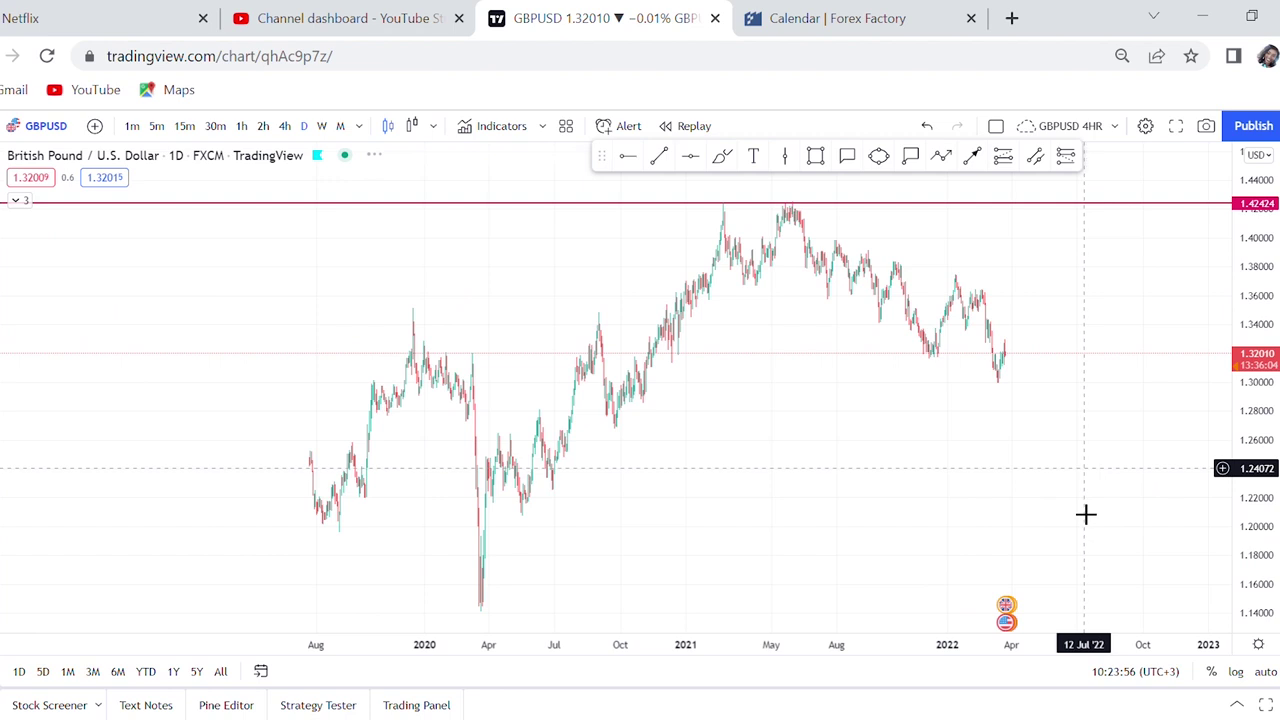
pyautogui.moveTo(1086, 514); pyautogui.dragTo(989, 449)
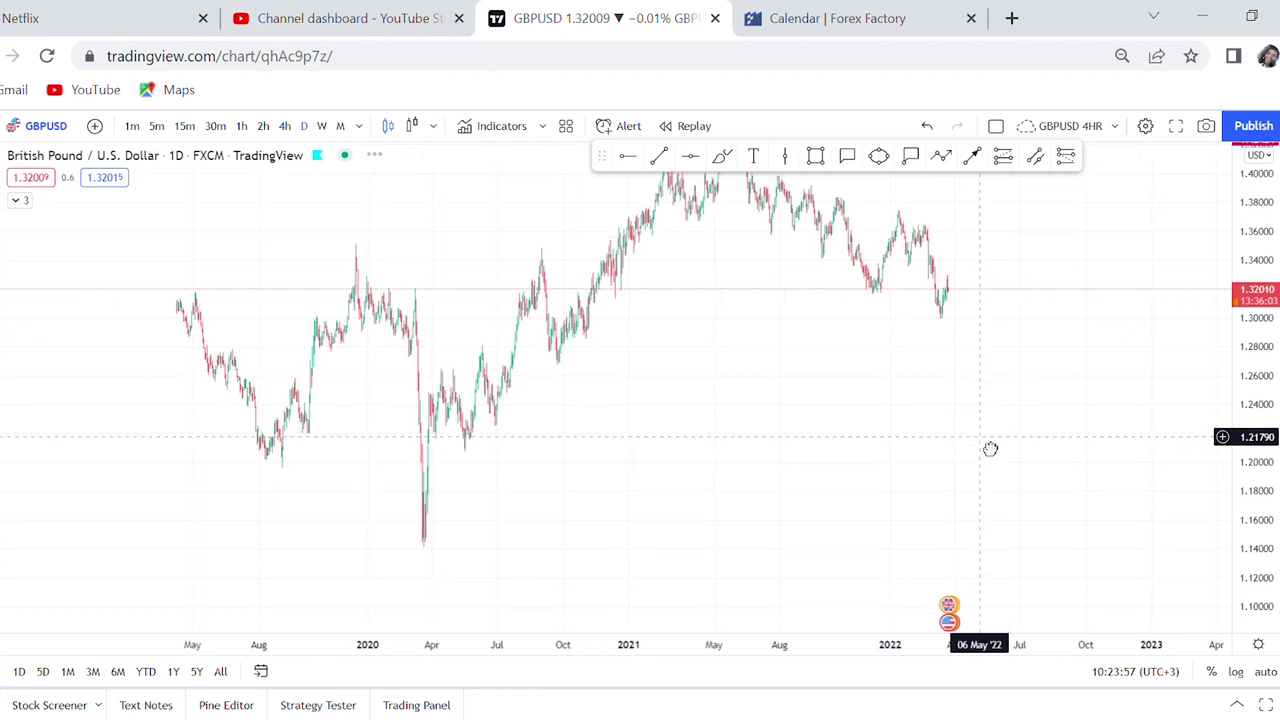
pyautogui.click(617, 551)
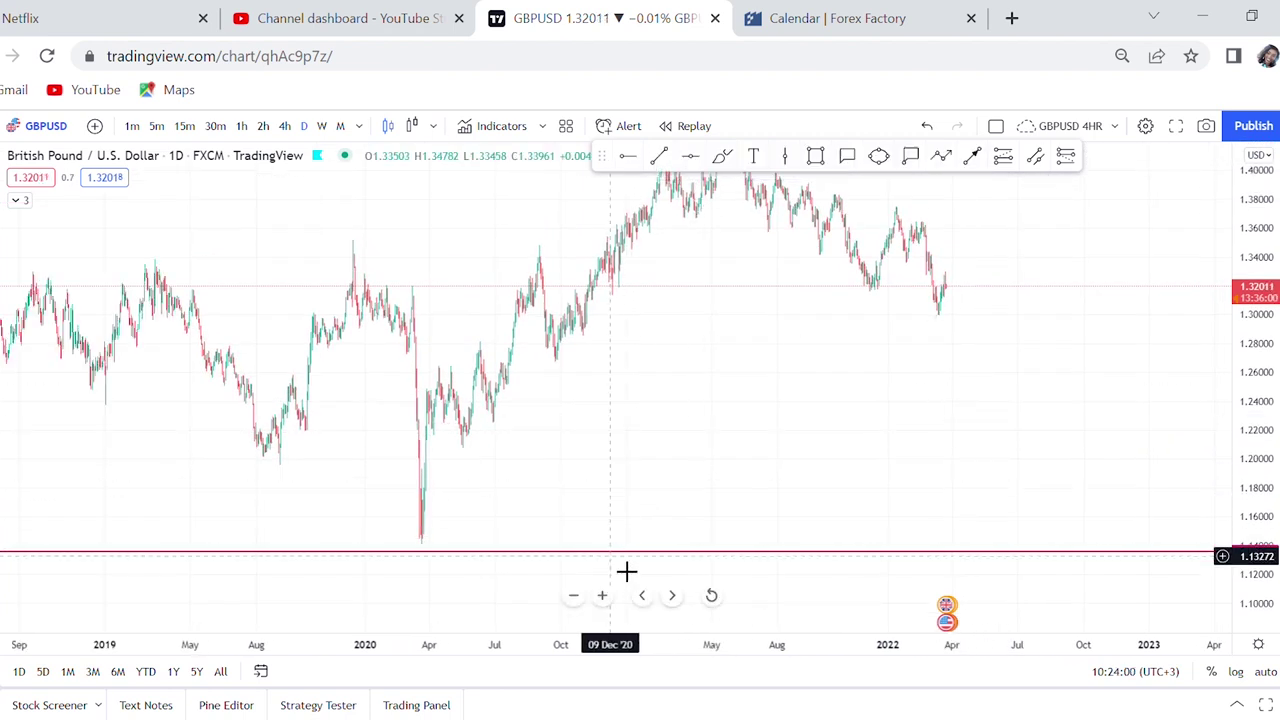
pyautogui.moveTo(615, 551); pyautogui.dragTo(615, 544)
pyautogui.click(742, 371)
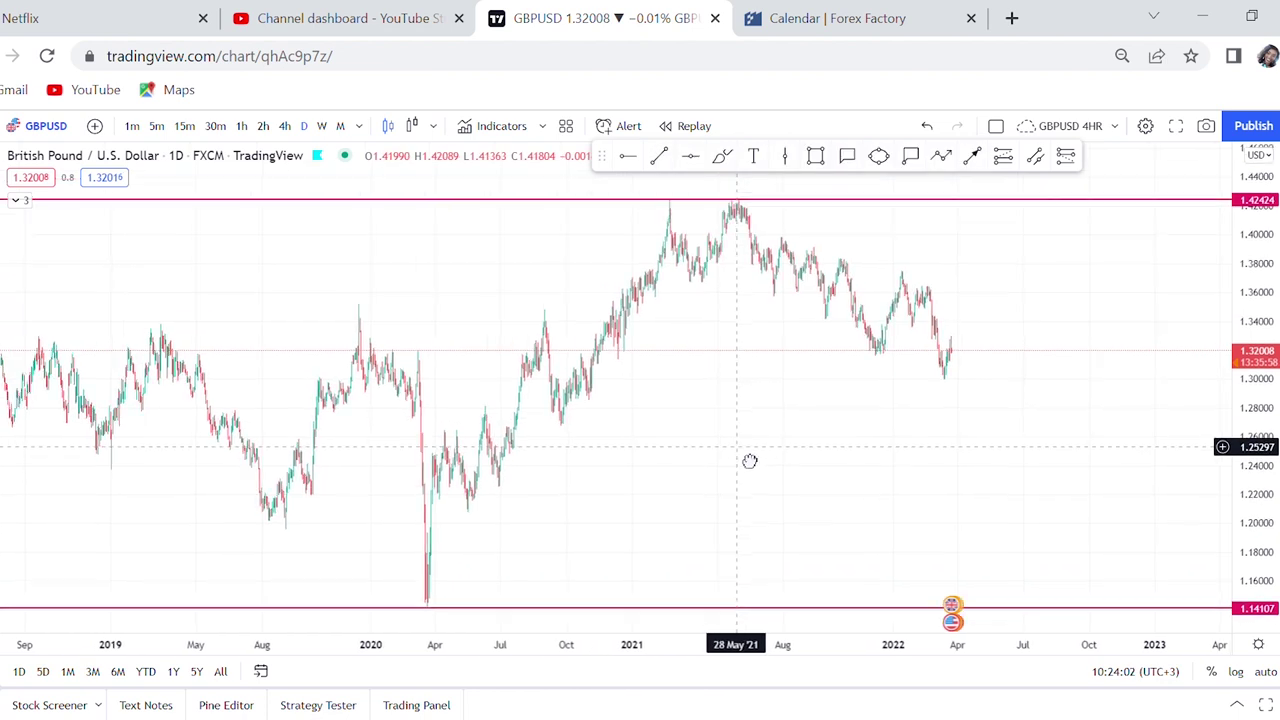
# Step: Sketch the rally from the 2020 low into the 1.42424 top
pyautogui.click(722, 160)
pyautogui.moveTo(430, 562)
pyautogui.mouseDown()
pyautogui.moveTo(450, 456)
pyautogui.moveTo(462, 446)
pyautogui.moveTo(483, 520)
pyautogui.moveTo(500, 423)
pyautogui.moveTo(518, 471)
pyautogui.moveTo(549, 354)
pyautogui.moveTo(577, 380)
pyautogui.moveTo(689, 211)
pyautogui.moveTo(680, 246)
pyautogui.moveTo(665, 205)
pyautogui.moveTo(700, 278)
pyautogui.moveTo(909, 291)
pyautogui.mouseUp()
pyautogui.moveTo(703, 276)
pyautogui.mouseDown()
pyautogui.moveTo(757, 229)
pyautogui.moveTo(766, 200)
pyautogui.moveTo(736, 213)
pyautogui.moveTo(765, 213)
pyautogui.mouseUp()
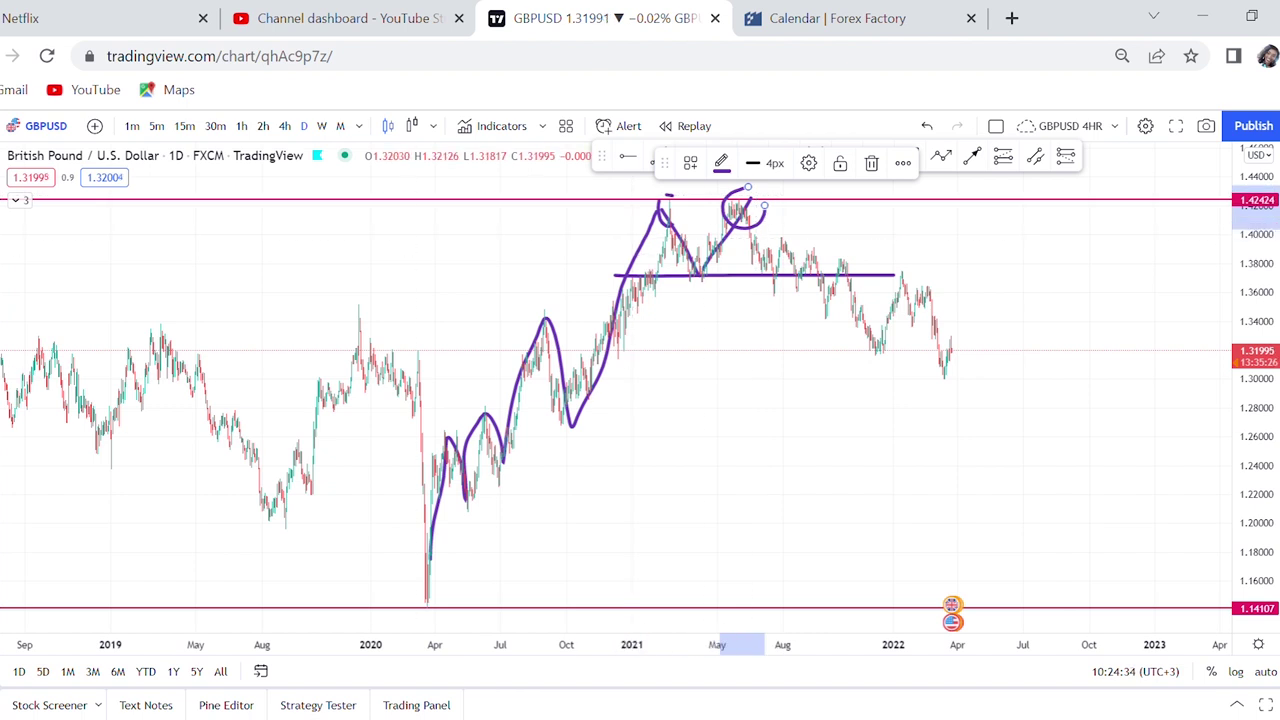
# Step: Clear drawings, switch to weekly bars, and place a horizontal line at the 1.42444 high
pyautogui.hotkey('ctrl', 'alt', 'h')
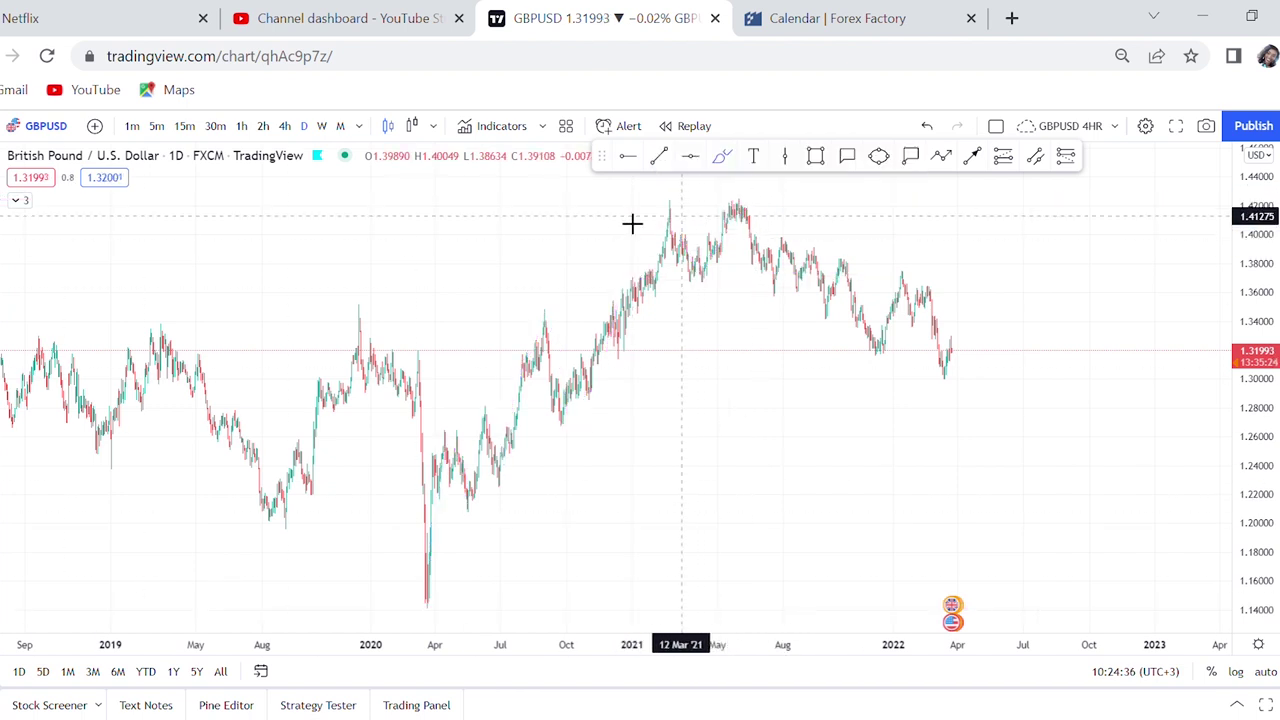
pyautogui.click(321, 126)
pyautogui.scroll(3, 940, 470)
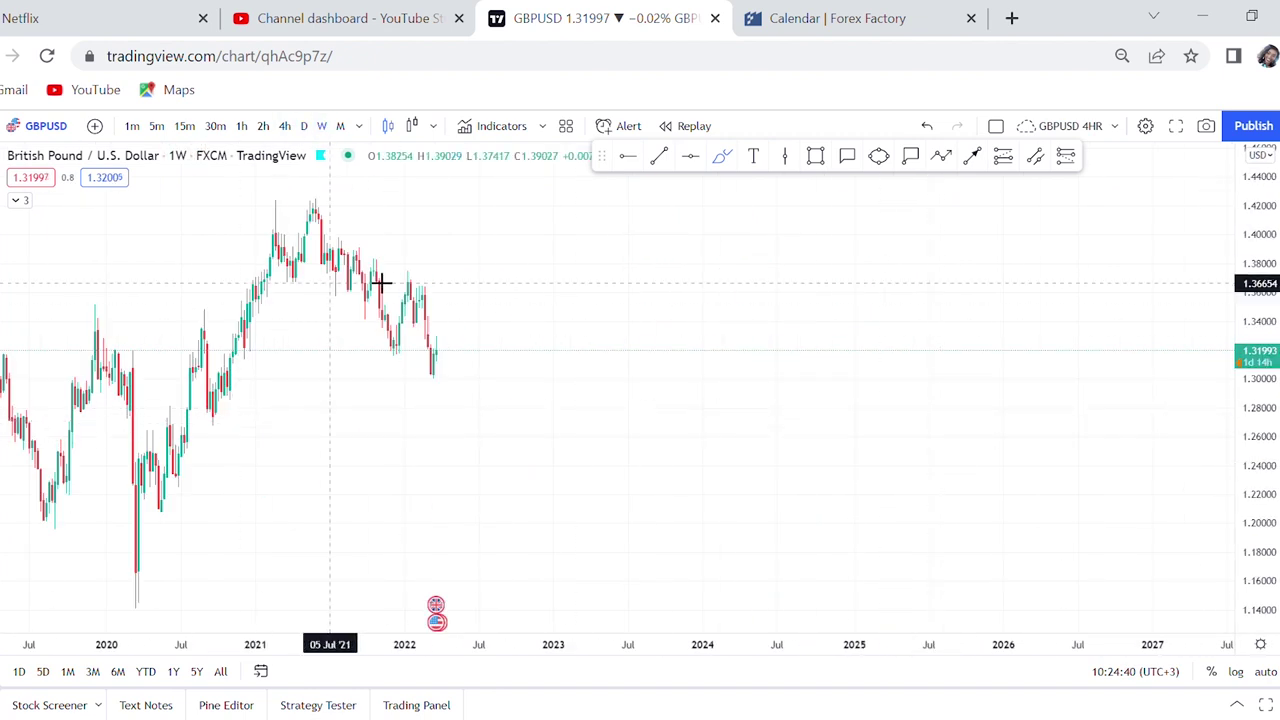
pyautogui.click(678, 163)
pyautogui.click(334, 214)
pyautogui.moveTo(466, 237); pyautogui.dragTo(860, 304)
pyautogui.scroll(2, 1186, 397)
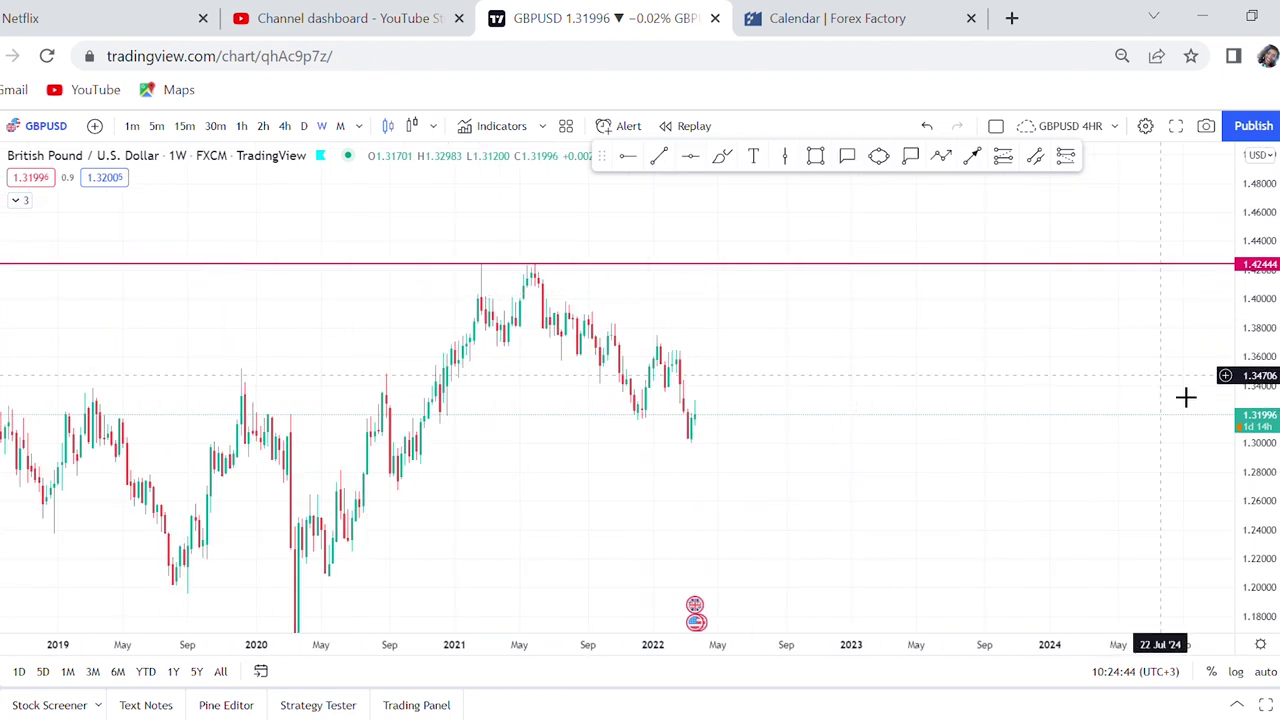
pyautogui.moveTo(1258, 410); pyautogui.dragTo(1258, 370)
pyautogui.moveTo(911, 300); pyautogui.dragTo(978, 326)
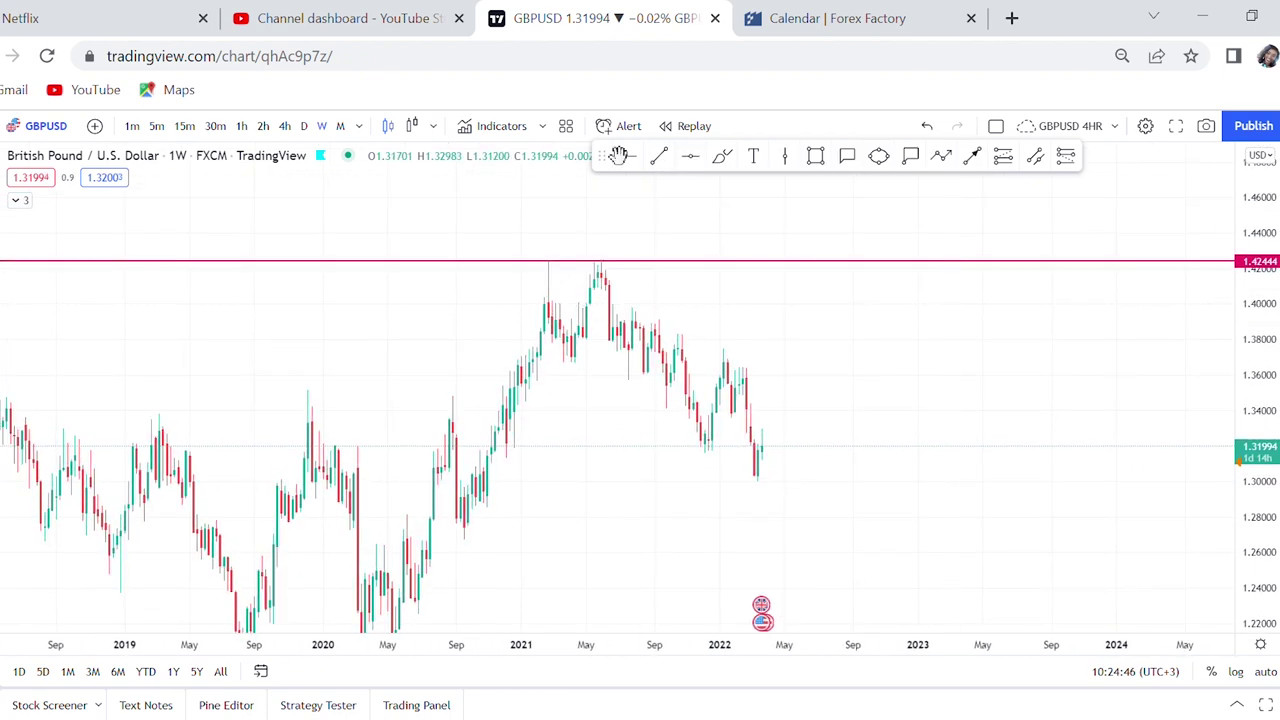
# Step: Loop the twin highs and sketch a 1.37 neckline plus supports near 1.28 and 1.14
pyautogui.click(721, 156)
pyautogui.moveTo(557, 250)
pyautogui.mouseDown()
pyautogui.moveTo(529, 294)
pyautogui.moveTo(552, 258)
pyautogui.moveTo(600, 286)
pyautogui.moveTo(617, 245)
pyautogui.mouseUp()
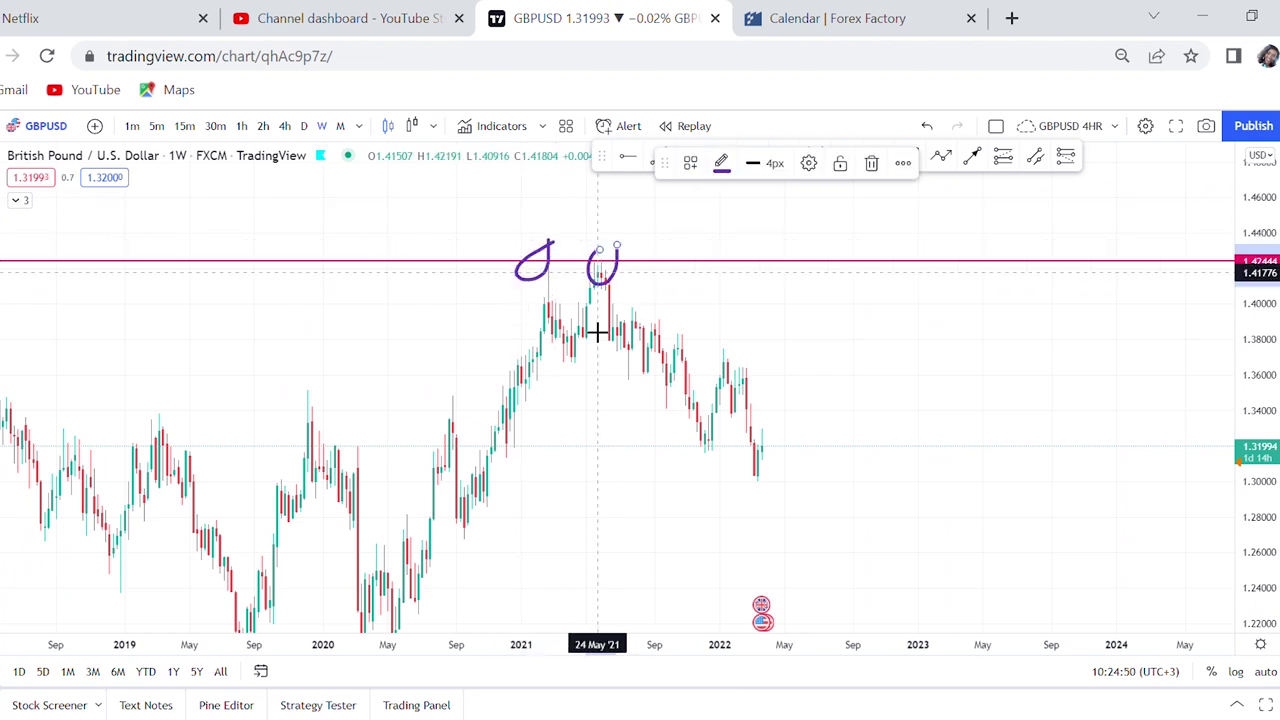
pyautogui.moveTo(524, 354); pyautogui.dragTo(762, 346)
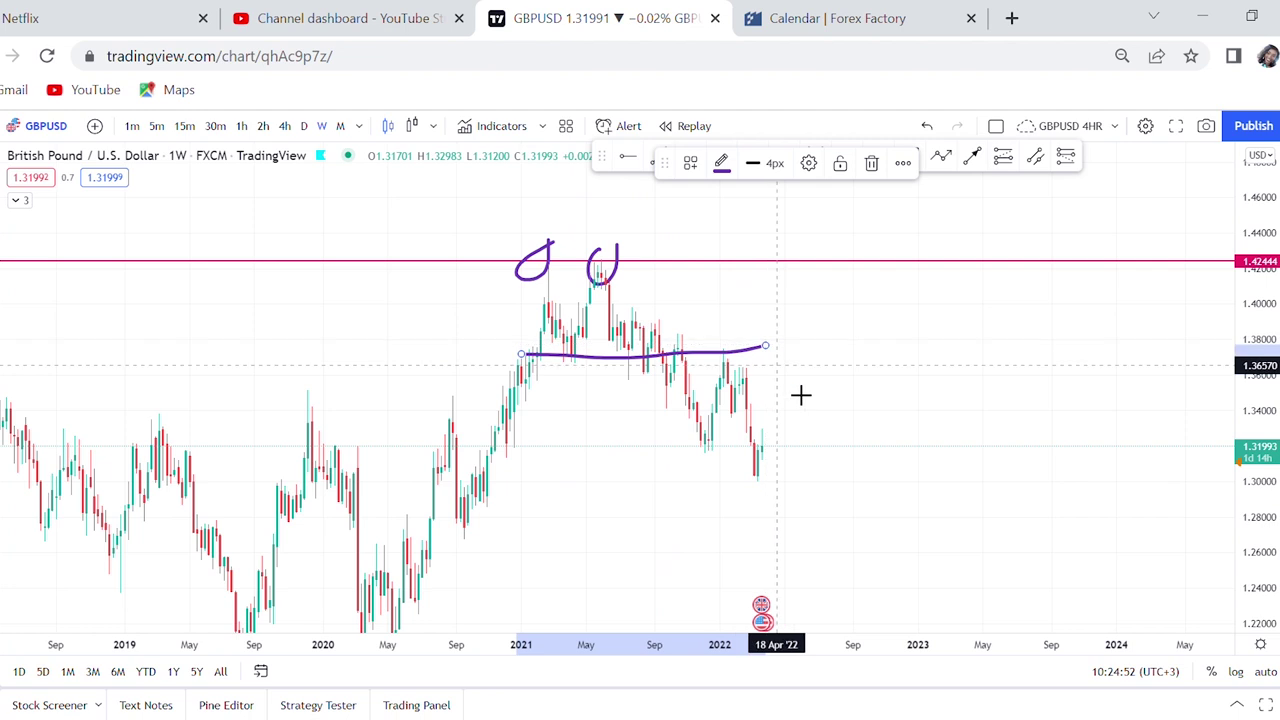
pyautogui.scroll(-2, 805, 402)
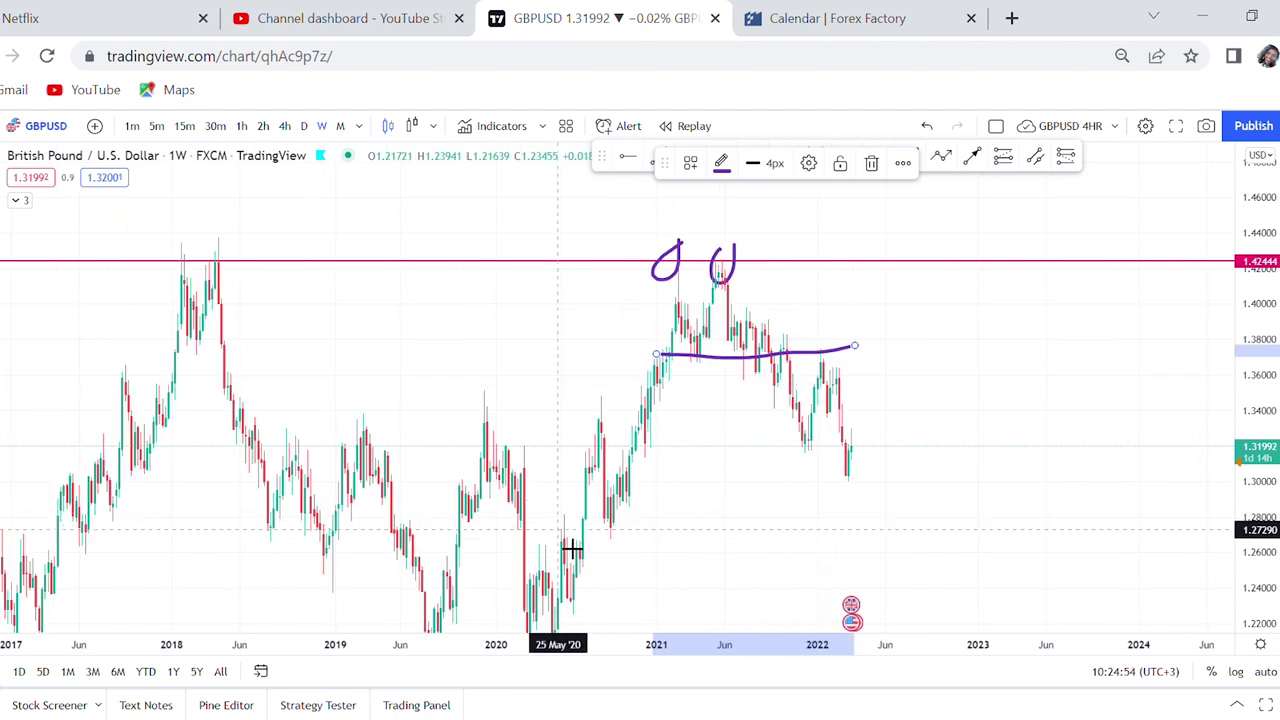
pyautogui.moveTo(530, 538); pyautogui.dragTo(943, 531)
pyautogui.moveTo(1262, 440); pyautogui.dragTo(1262, 460)
pyautogui.moveTo(482, 576); pyautogui.dragTo(1018, 573)
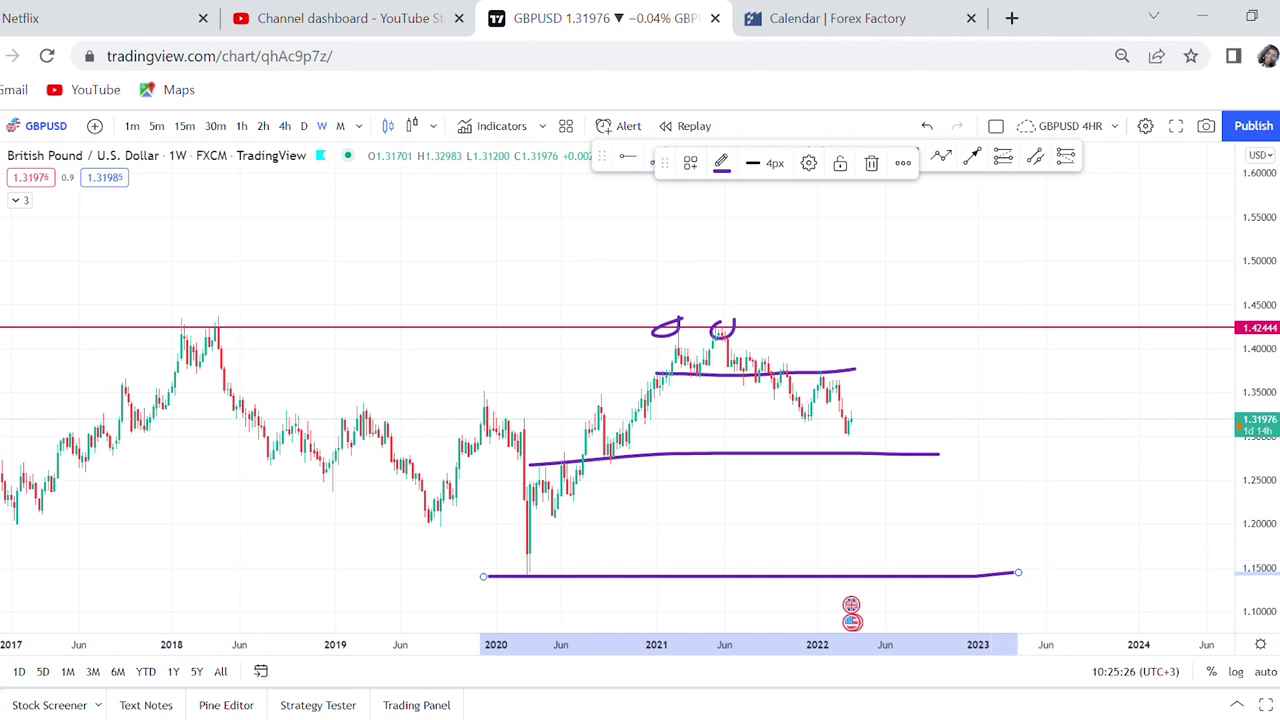
# Step: Clear all drawings and add a horizontal line at the 1.42176 weekly high
pyautogui.hotkey('ctrl', 'alt', 'h')
pyautogui.scroll(3, 725, 420)
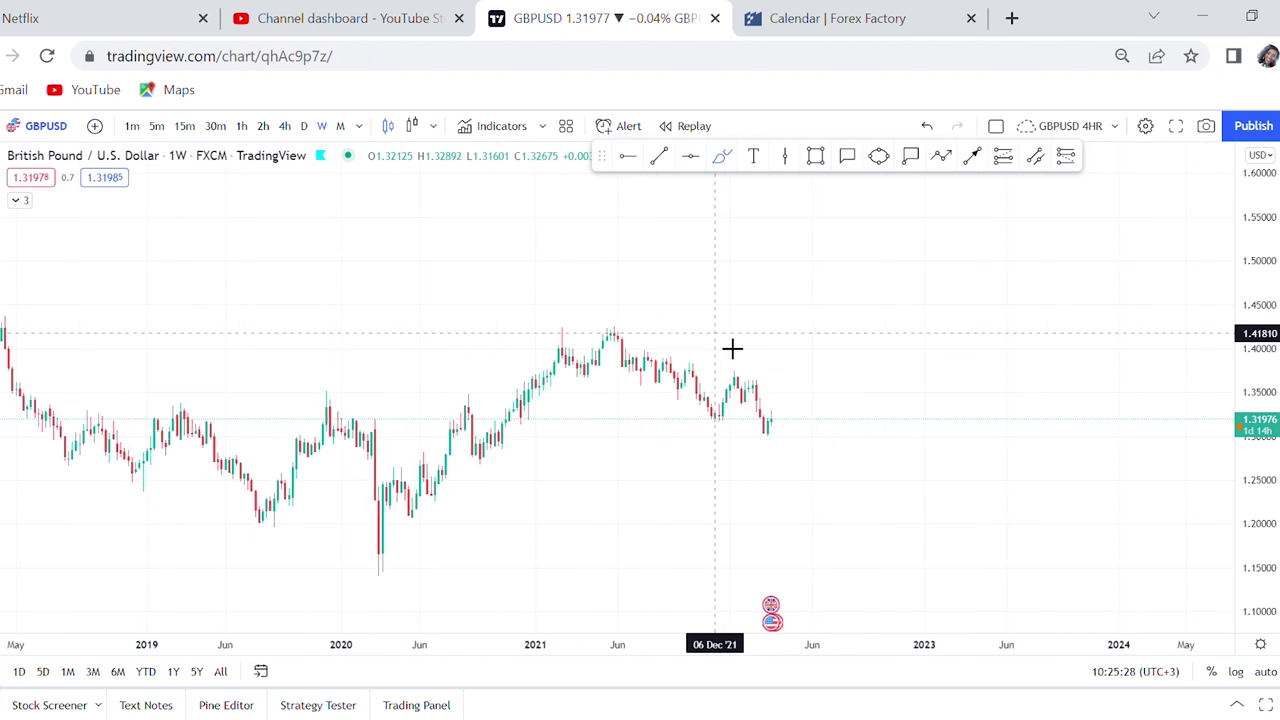
pyautogui.click(697, 163)
pyautogui.click(617, 329)
pyautogui.scroll(-3, 943, 386)
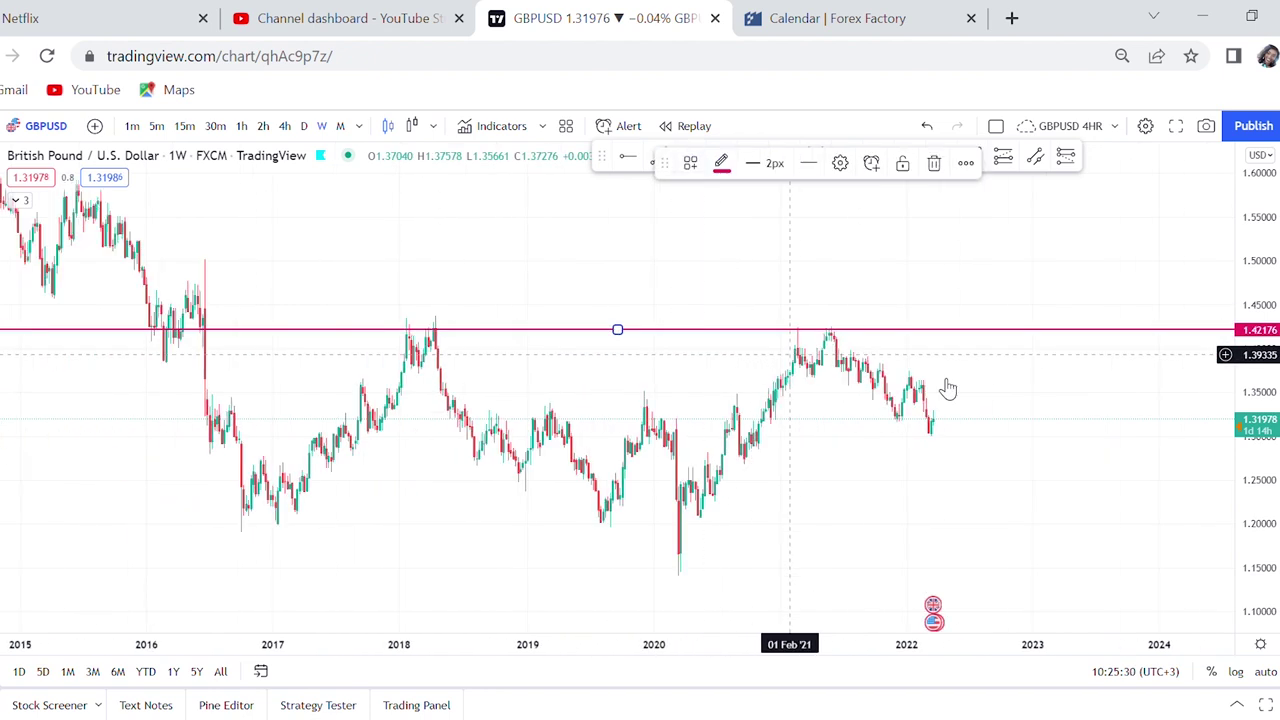
pyautogui.scroll(4, 1229, 334)
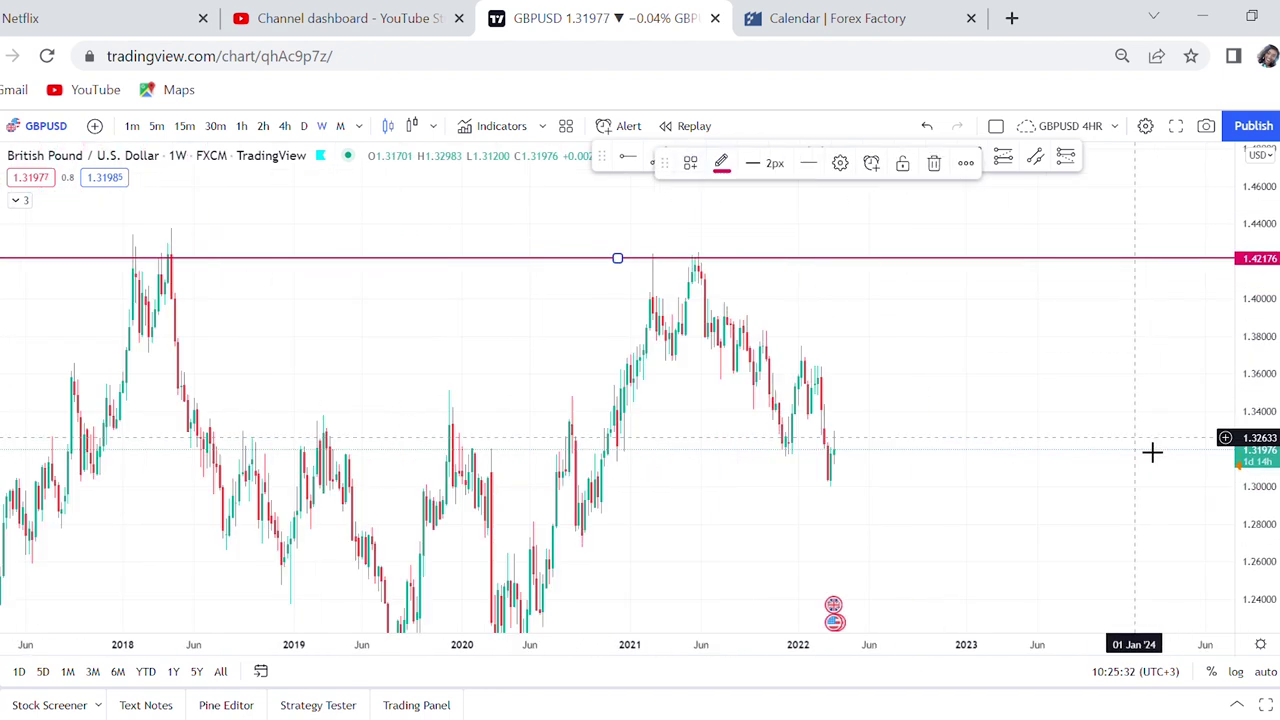
pyautogui.moveTo(1265, 478); pyautogui.dragTo(1265, 530)
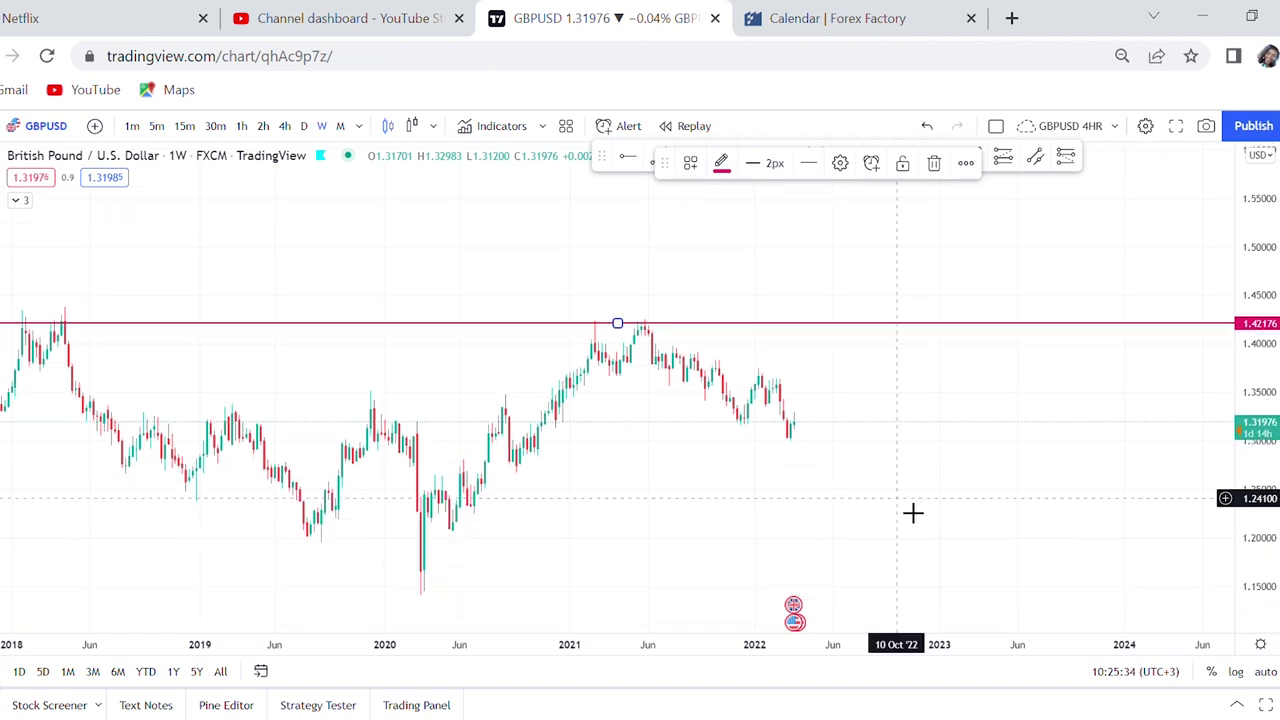
pyautogui.scroll(-1, 908, 525)
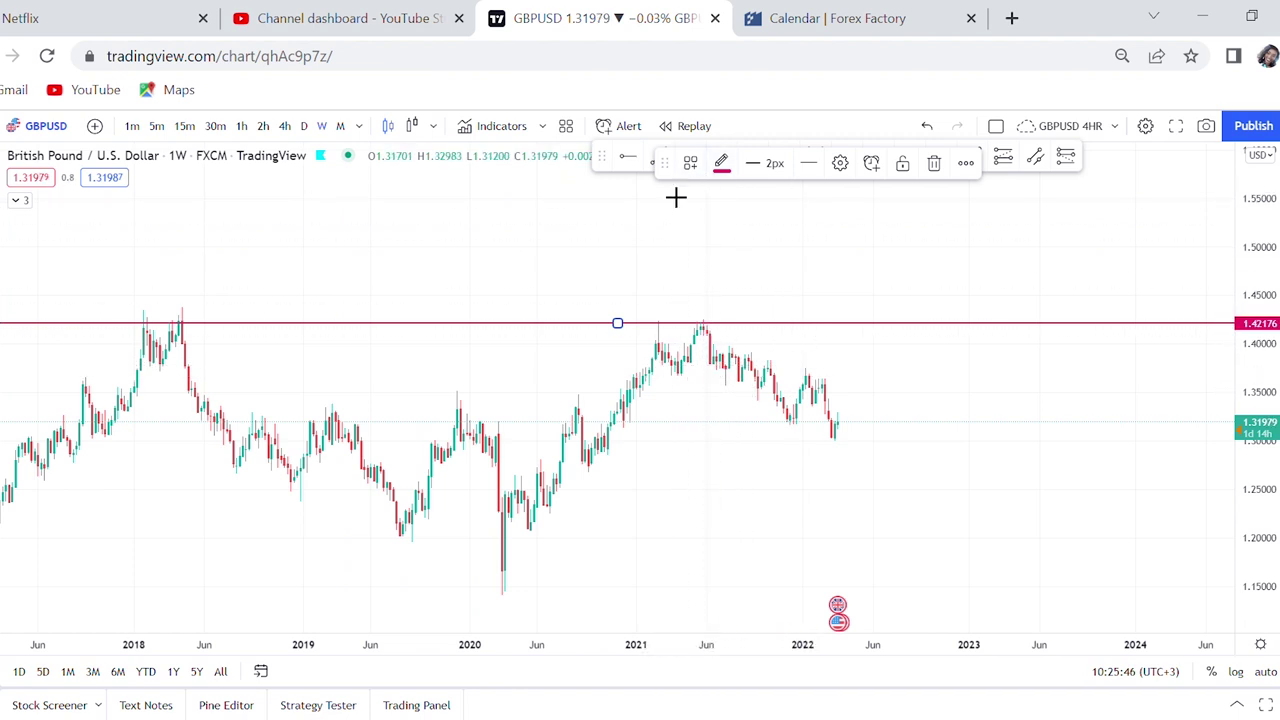
# Step: Brush-sketch the zigzag decline down to the recent low, then switch to daily bars
pyautogui.click(723, 157)
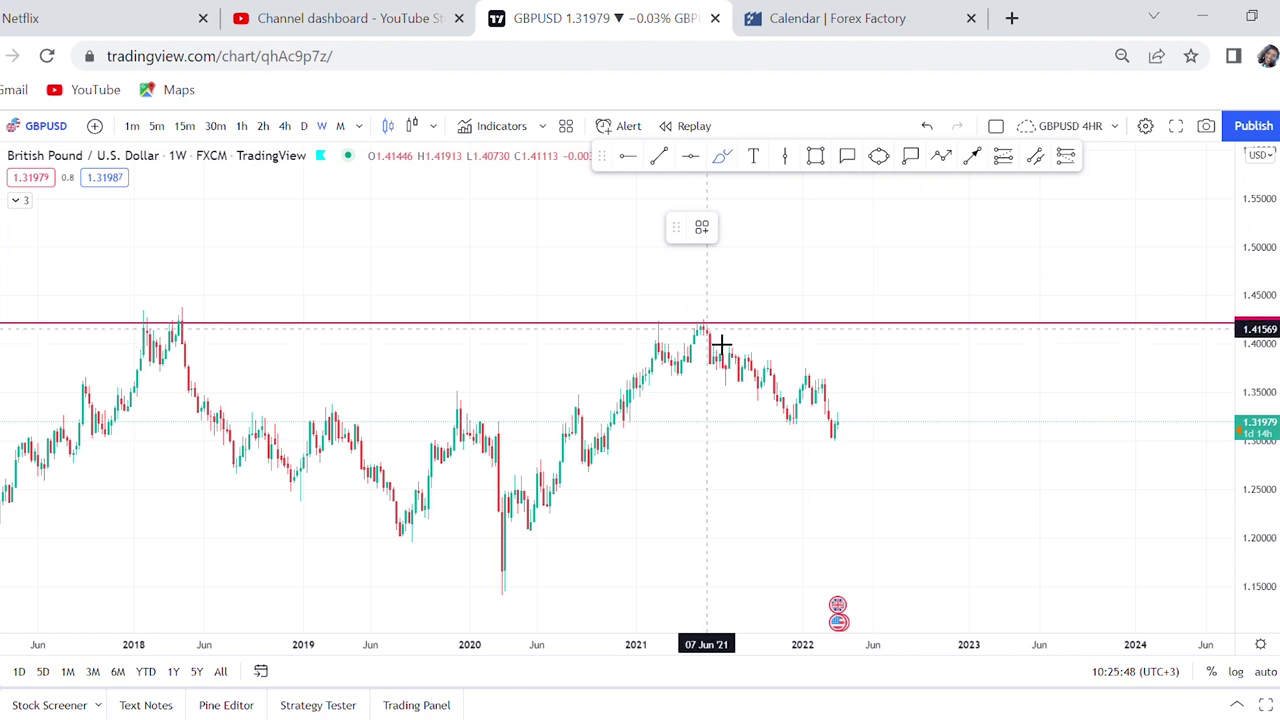
pyautogui.moveTo(705, 326)
pyautogui.mouseDown()
pyautogui.moveTo(743, 391)
pyautogui.moveTo(760, 371)
pyautogui.moveTo(778, 432)
pyautogui.moveTo(790, 385)
pyautogui.moveTo(806, 426)
pyautogui.moveTo(823, 382)
pyautogui.moveTo(850, 460)
pyautogui.mouseUp()
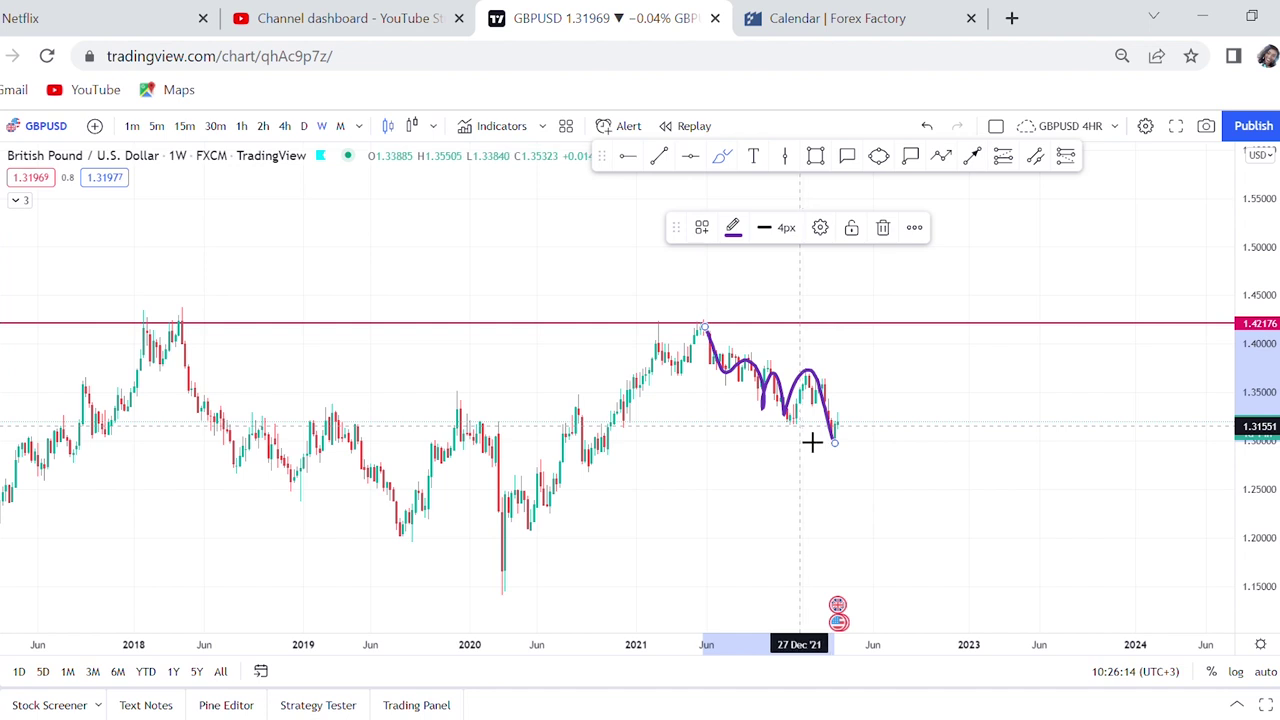
pyautogui.click(309, 126)
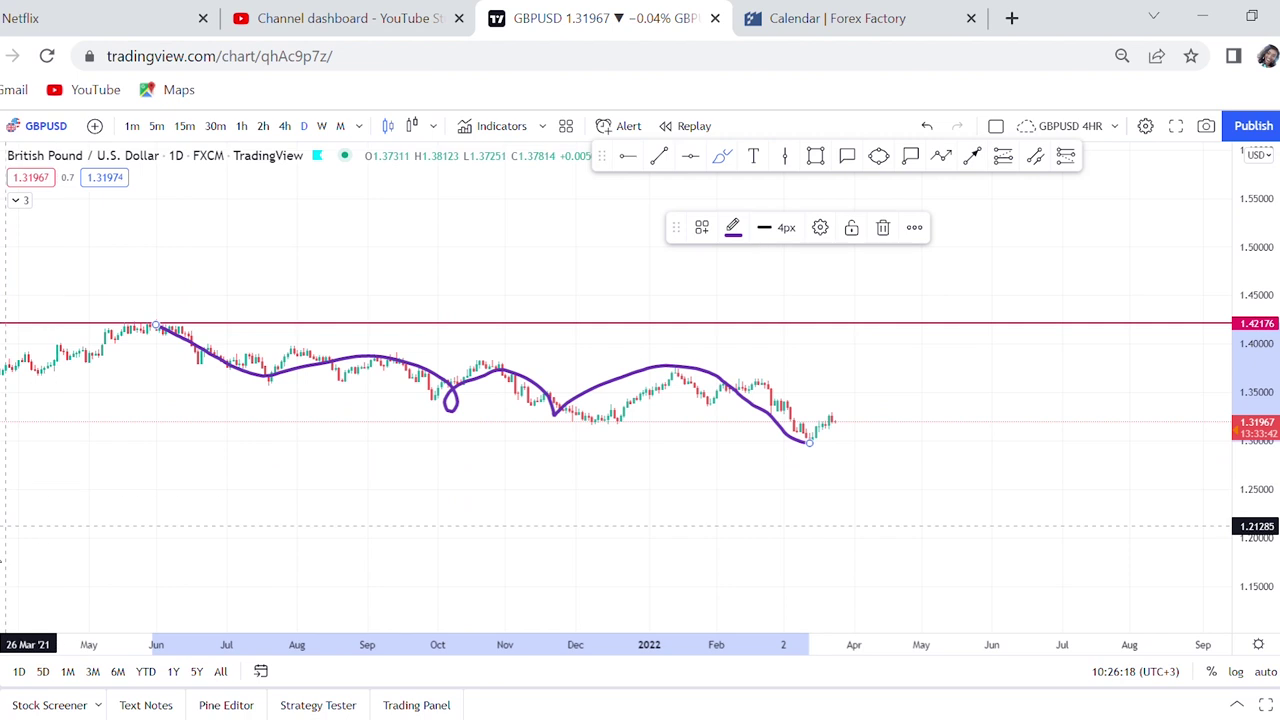
# Step: Try a short line and a horizontal ray at the March 2022 low, then delete both
pyautogui.scroll(-4, 1177, 469)
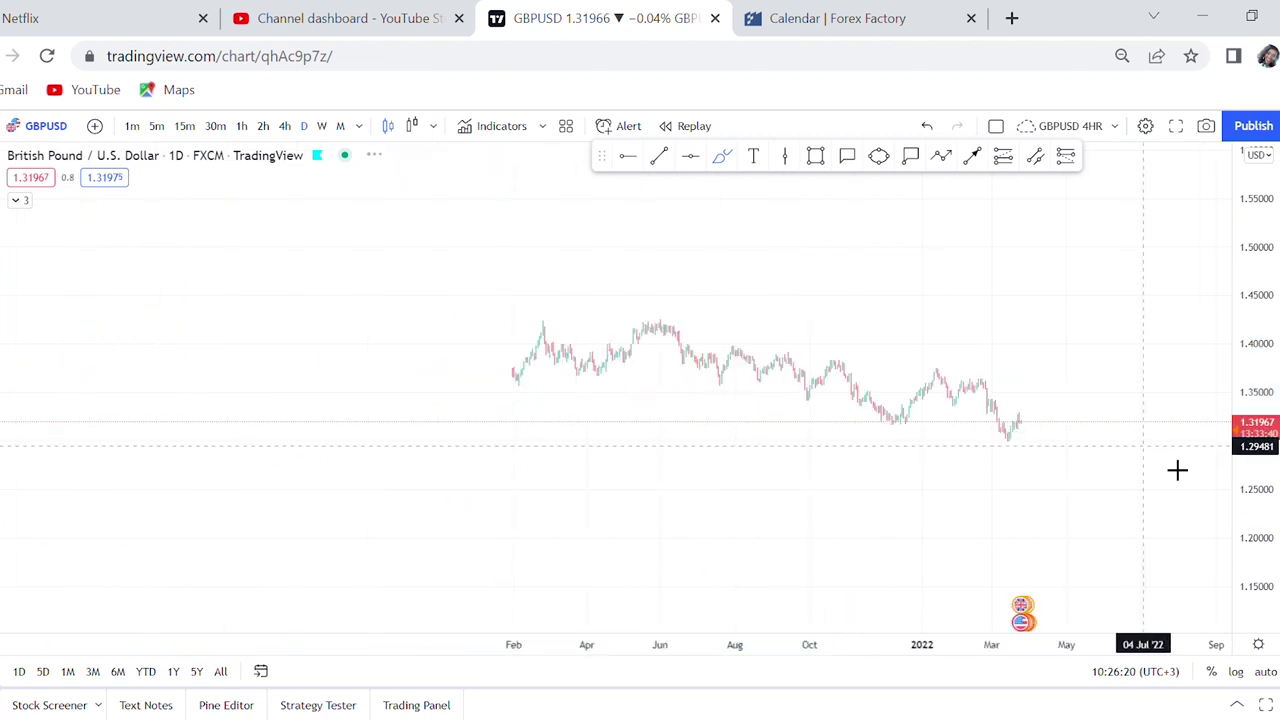
pyautogui.moveTo(1254, 527); pyautogui.dragTo(1257, 323)
pyautogui.scroll(3, 957, 460)
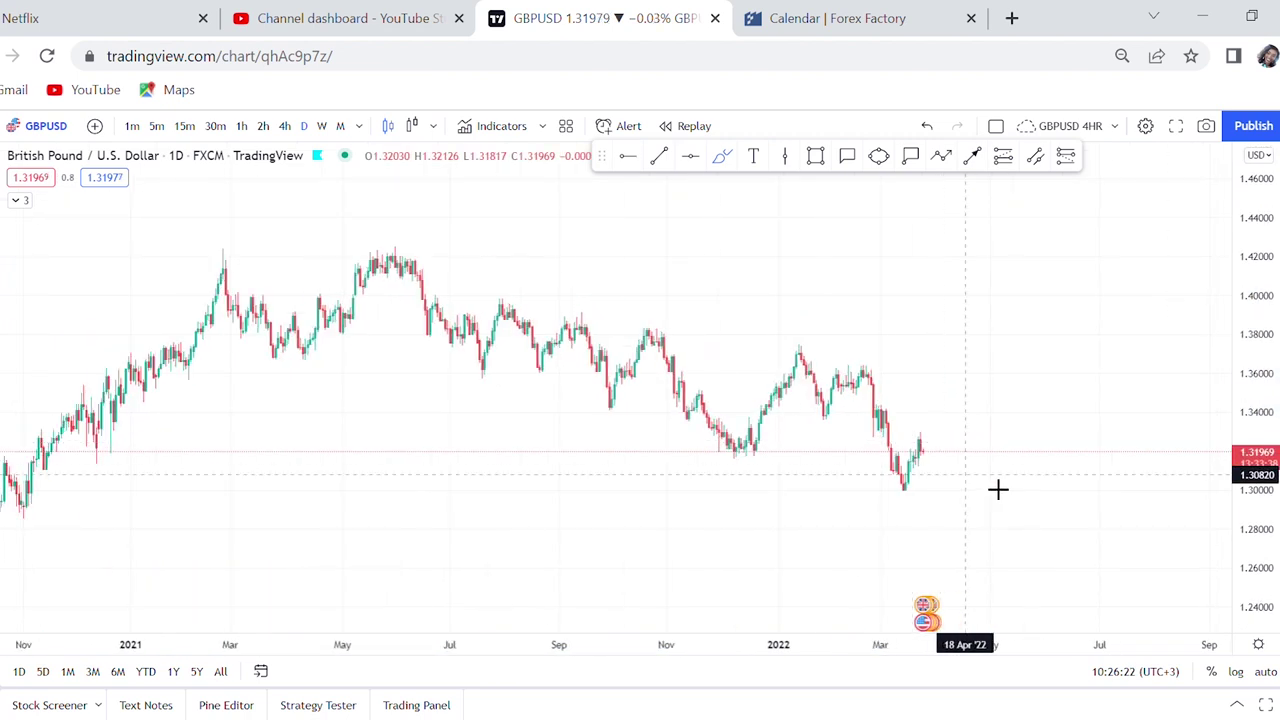
pyautogui.moveTo(878, 477); pyautogui.dragTo(1013, 460)
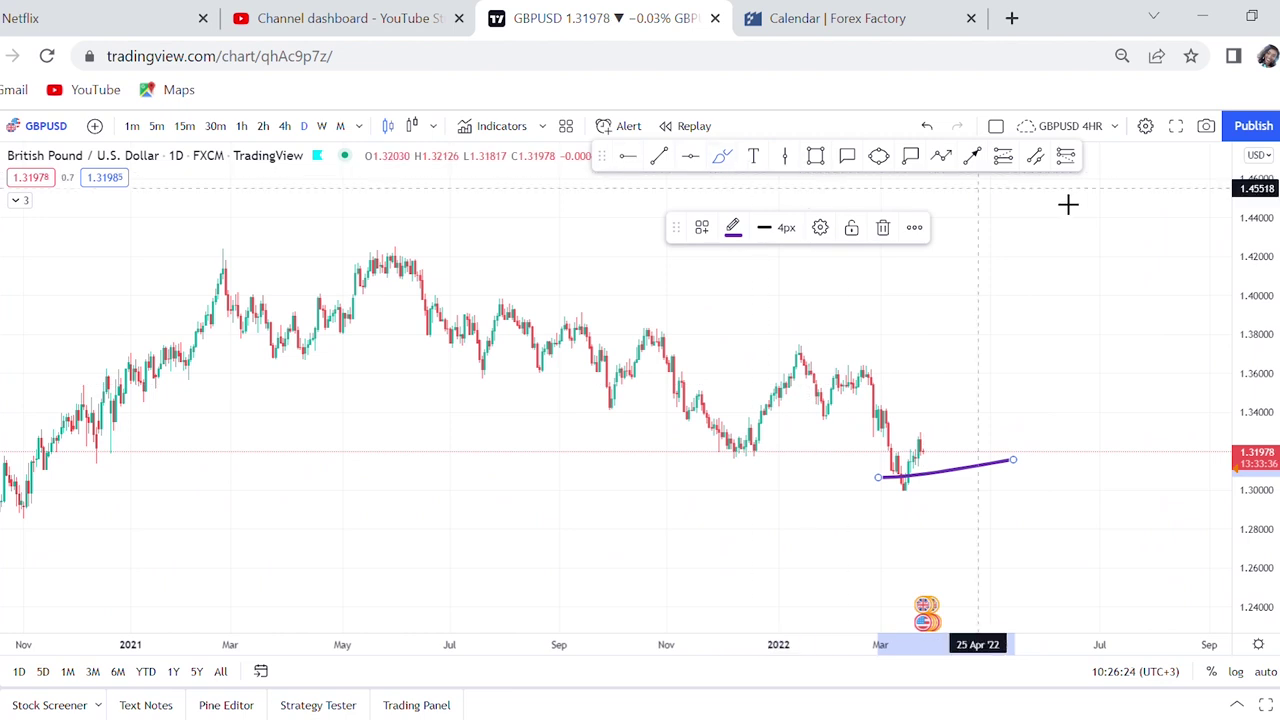
pyautogui.click(884, 229)
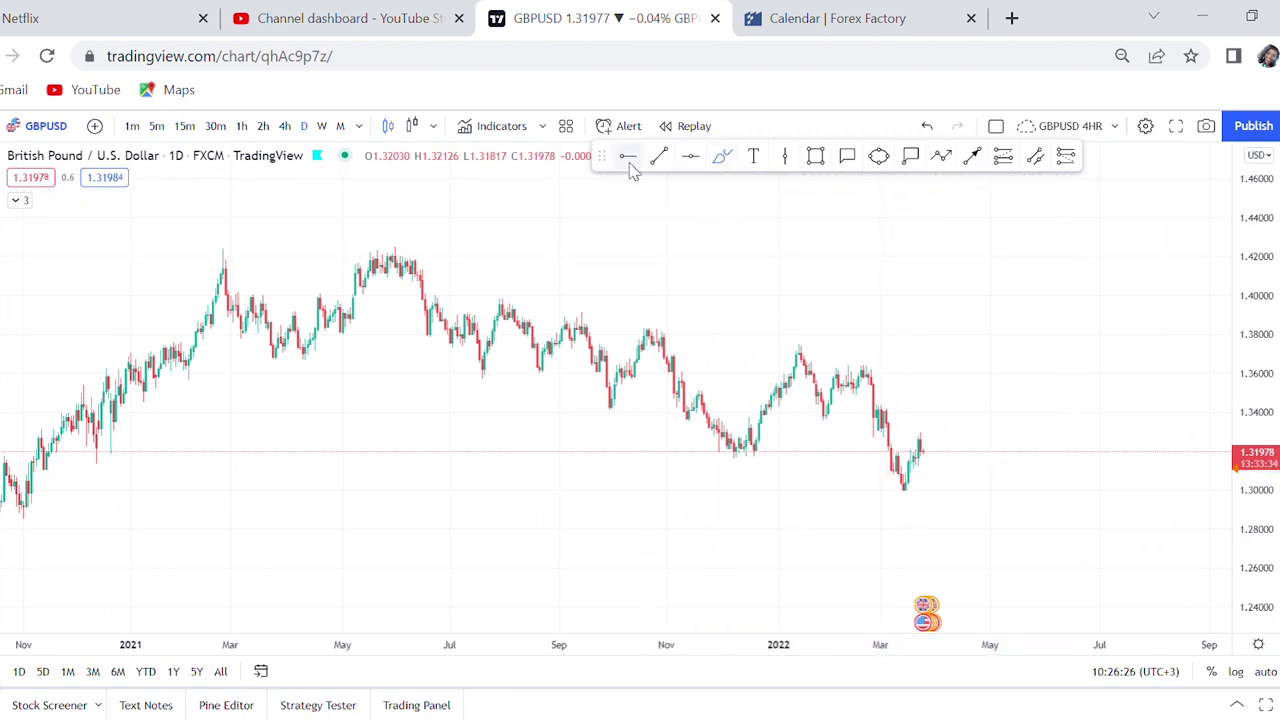
pyautogui.click(918, 473)
pyautogui.moveTo(920, 472); pyautogui.dragTo(946, 440)
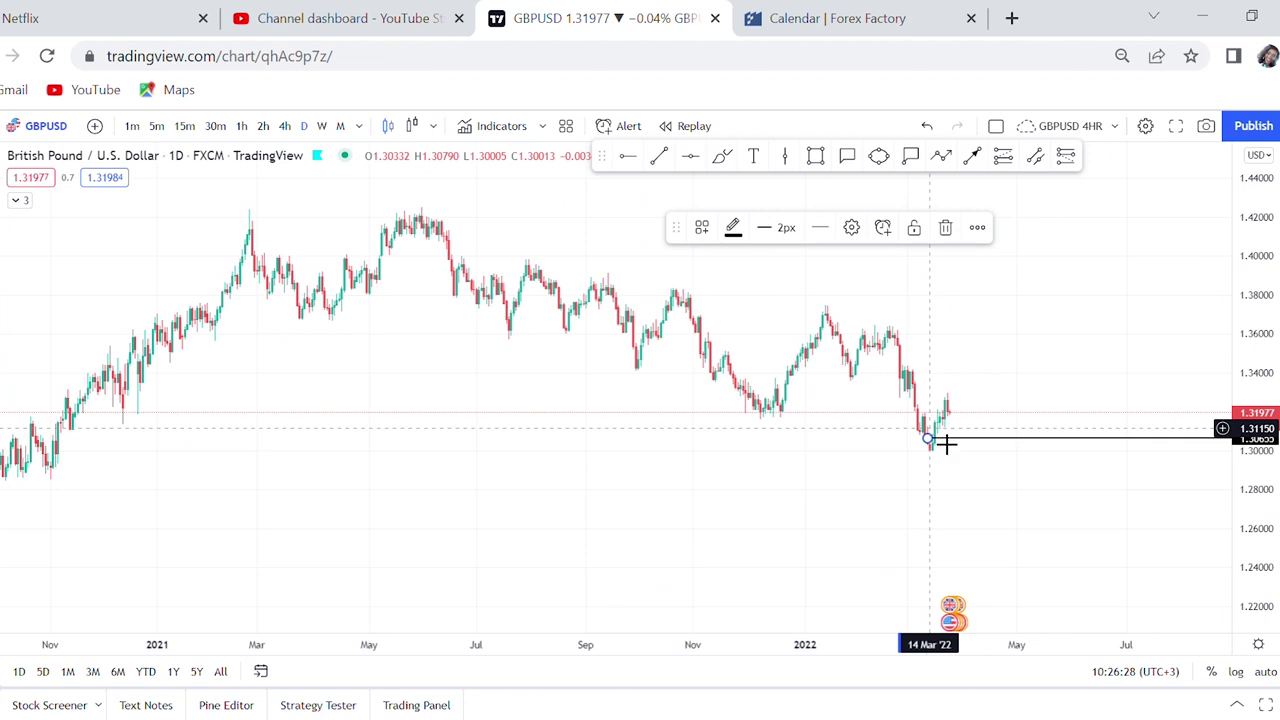
pyautogui.click(947, 229)
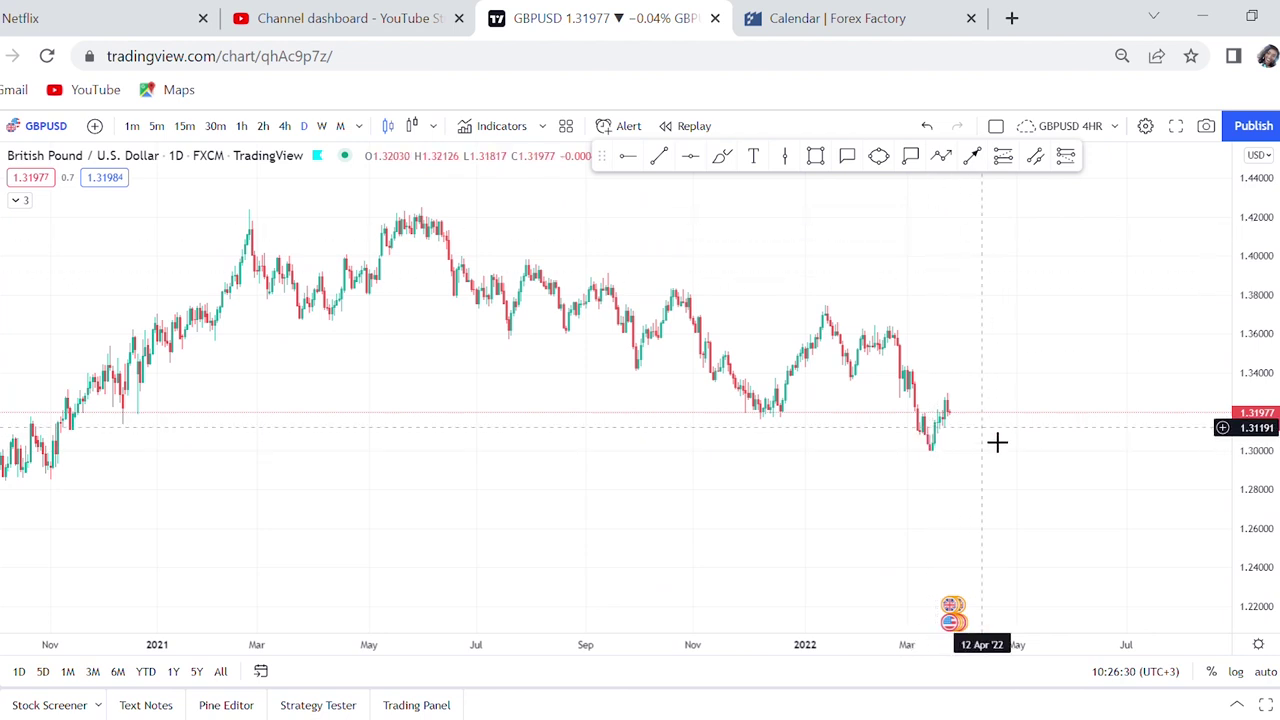
# Step: Bring the 2021 highs into view and add a horizontal line at the 1.4228 high
pyautogui.scroll(-3, 1010, 445)
pyautogui.moveTo(940, 449); pyautogui.dragTo(729, 469)
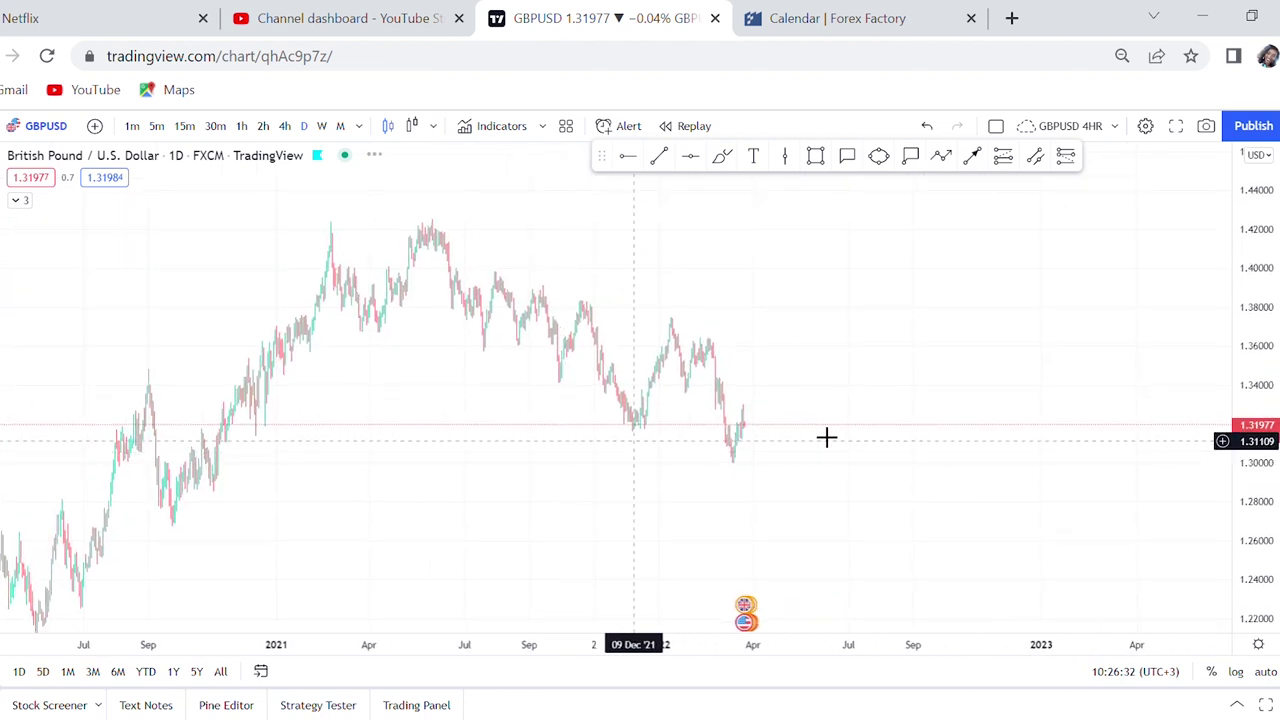
pyautogui.moveTo(1244, 565); pyautogui.dragTo(1040, 434)
pyautogui.hscroll(-5, 1103, 474)
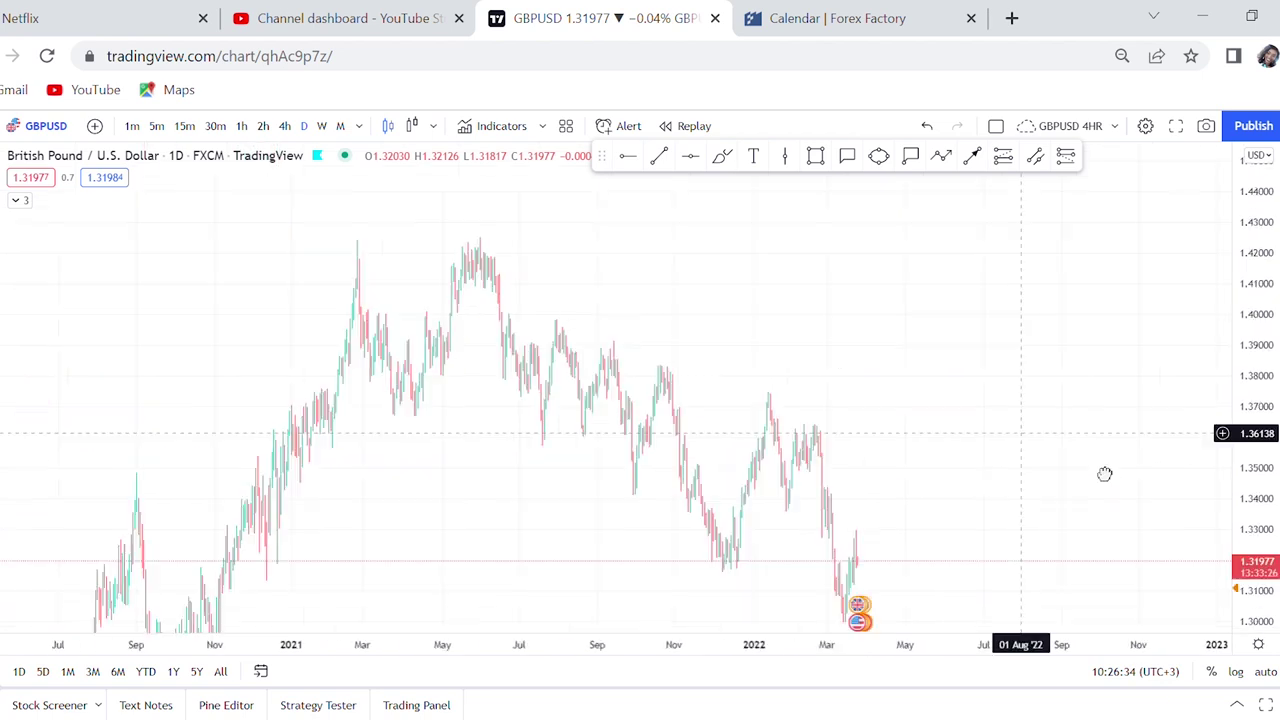
pyautogui.scroll(3, 911, 374)
pyautogui.moveTo(438, 484); pyautogui.dragTo(817, 463)
pyautogui.scroll(1, 812, 455)
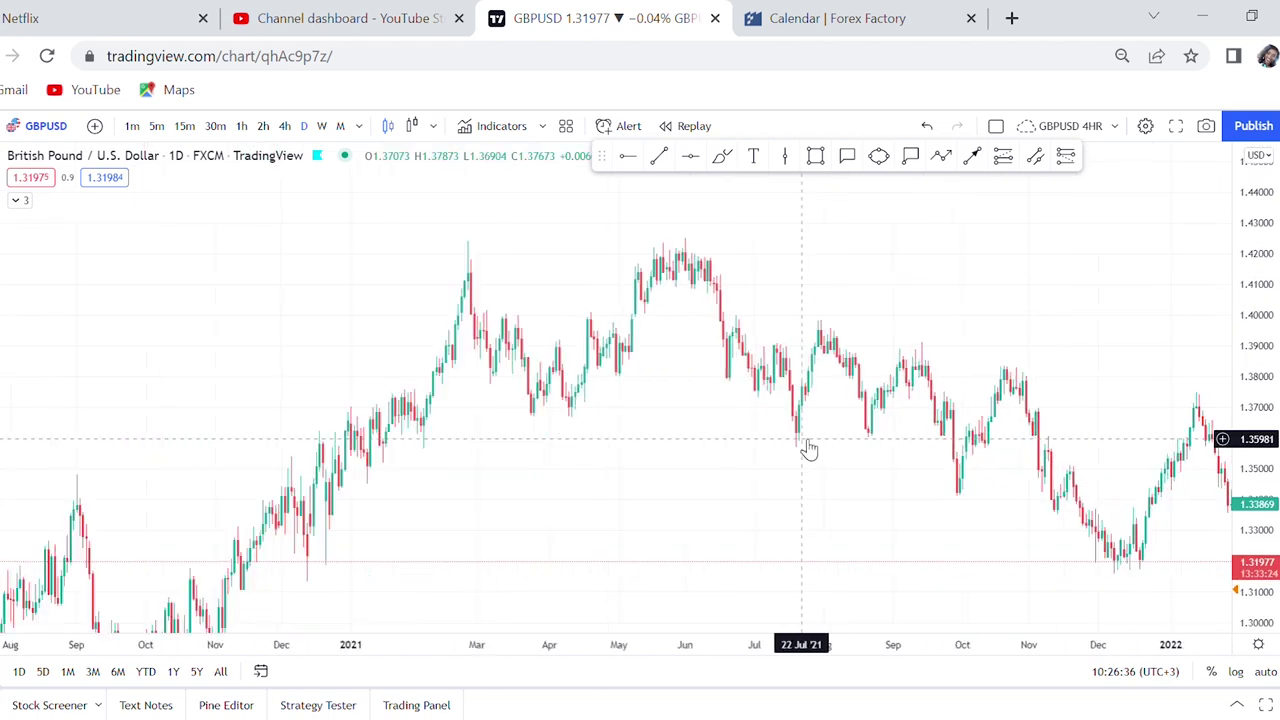
pyautogui.scroll(3, 674, 262)
pyautogui.click(690, 157)
pyautogui.click(720, 314)
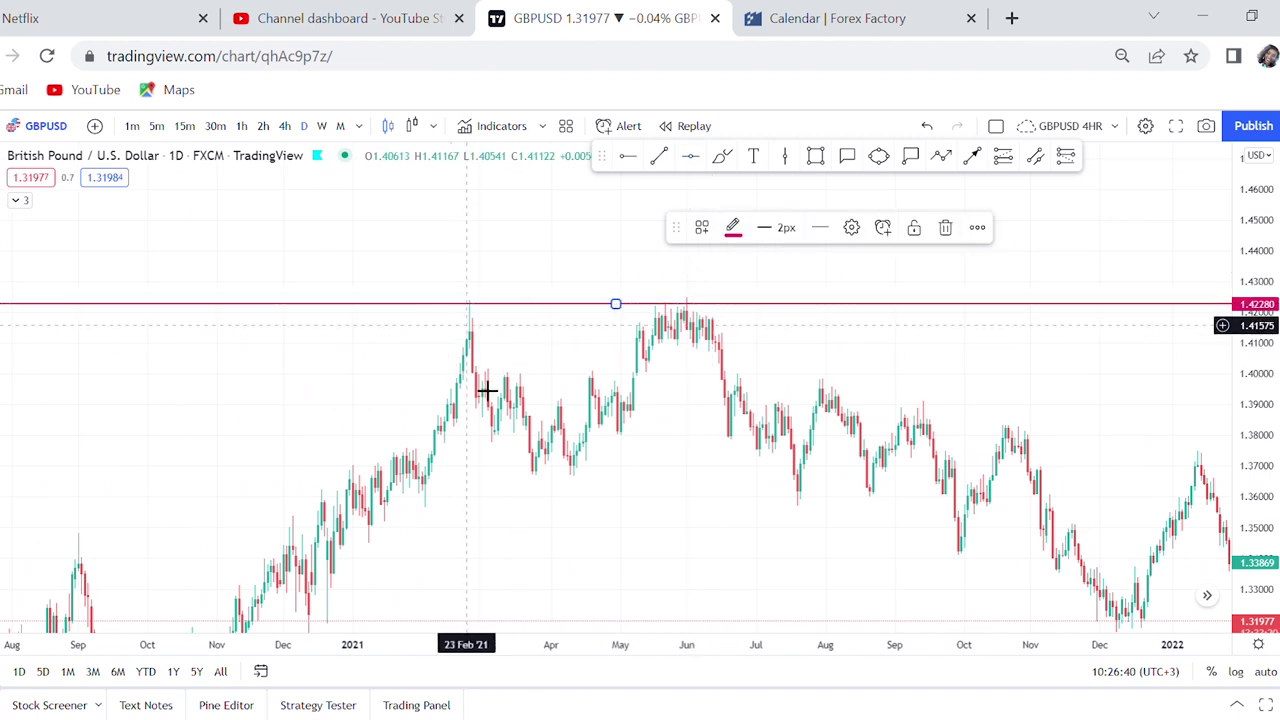
pyautogui.moveTo(649, 457); pyautogui.dragTo(645, 429)
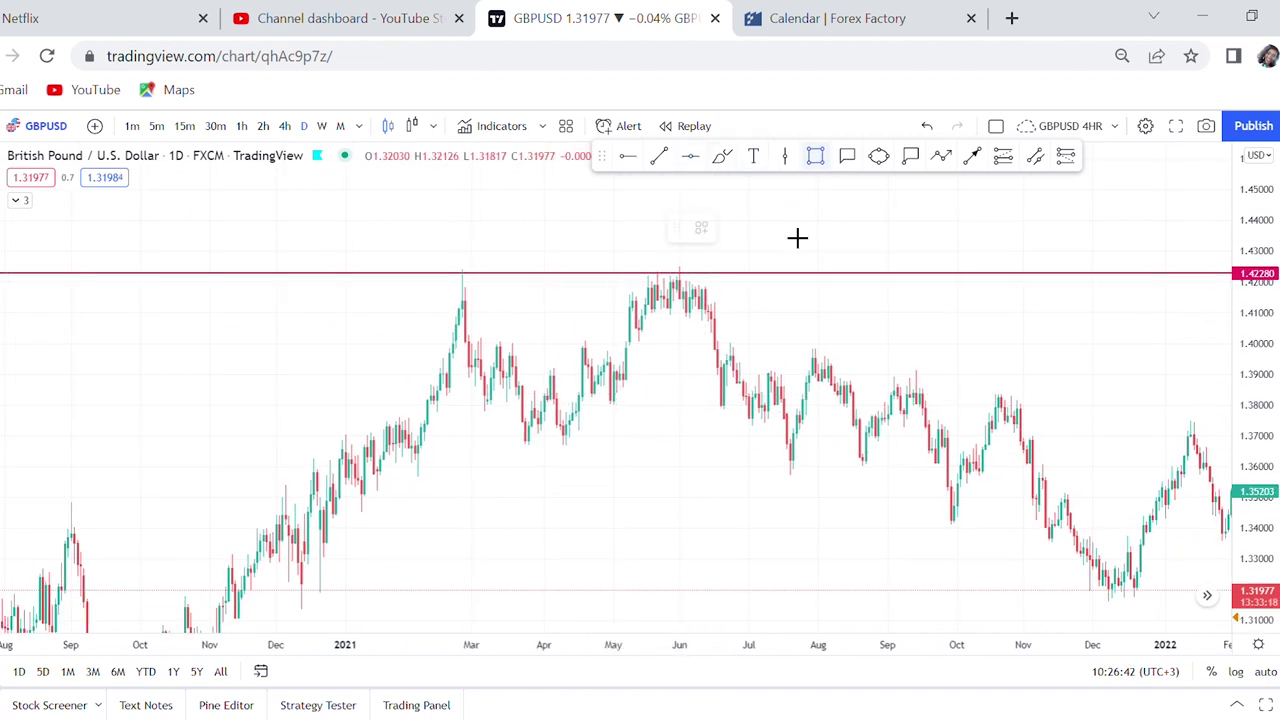
# Step: Draw a yellow zone around 1.362–1.368 from December 2020, extended to April 2022
pyautogui.click(315, 450)
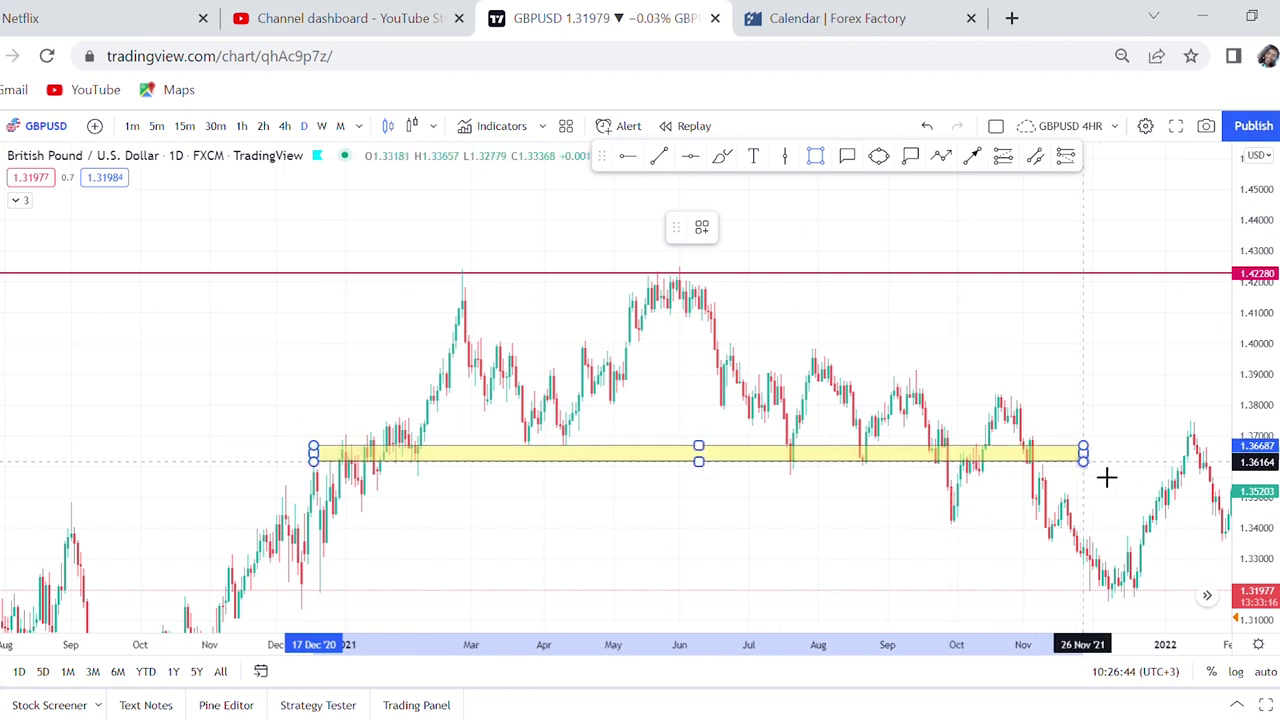
pyautogui.moveTo(1090, 505); pyautogui.dragTo(794, 537)
pyautogui.moveTo(830, 494); pyautogui.dragTo(1103, 491)
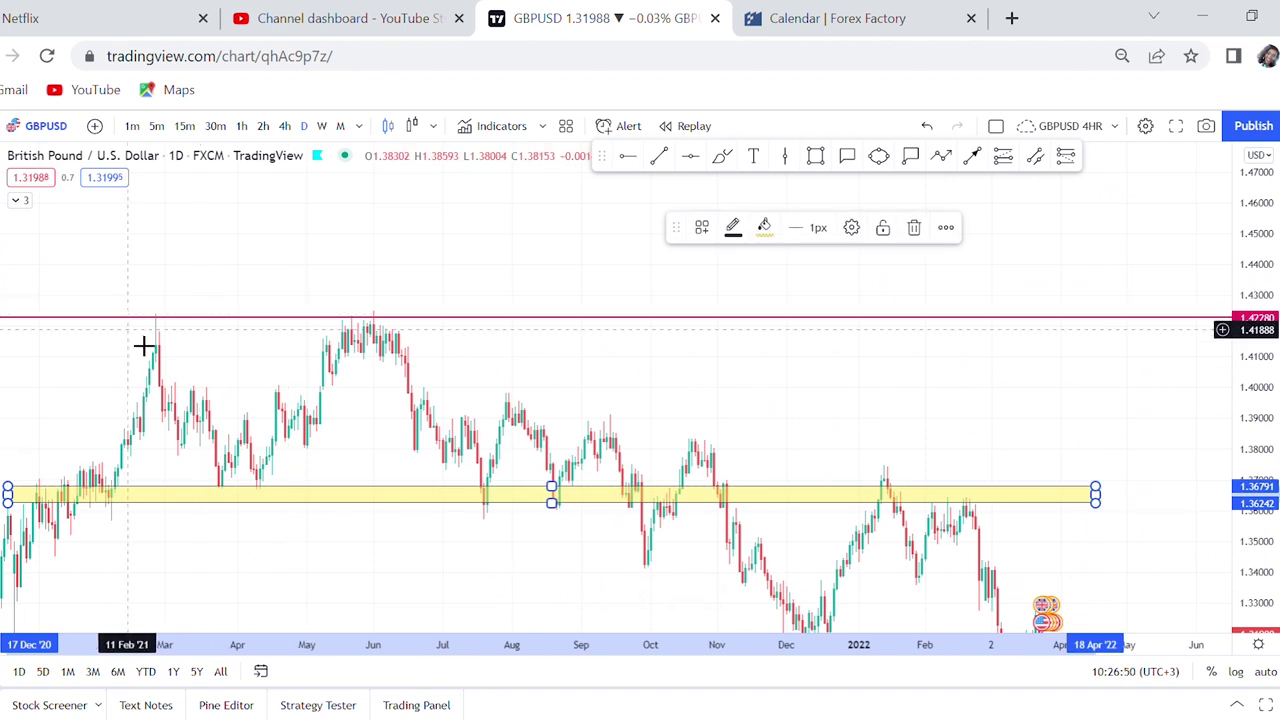
pyautogui.moveTo(749, 543); pyautogui.dragTo(753, 470)
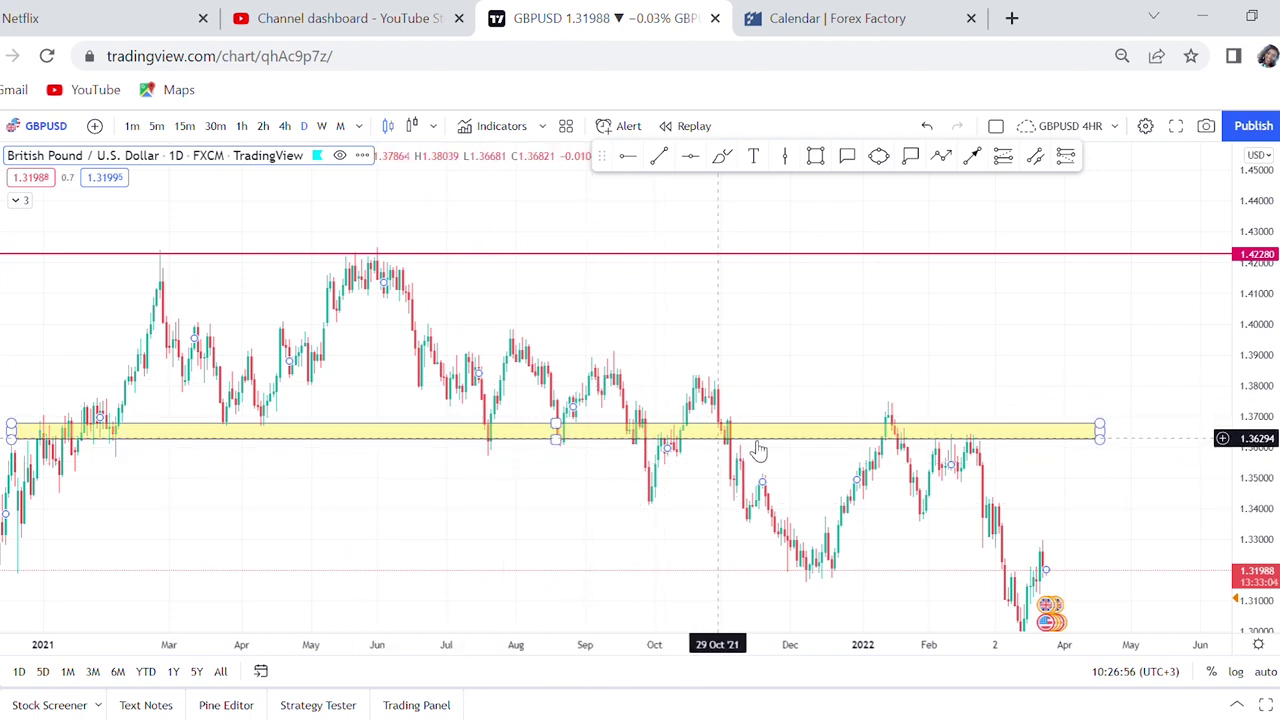
pyautogui.scroll(-2, 950, 432)
pyautogui.moveTo(754, 520); pyautogui.dragTo(718, 435)
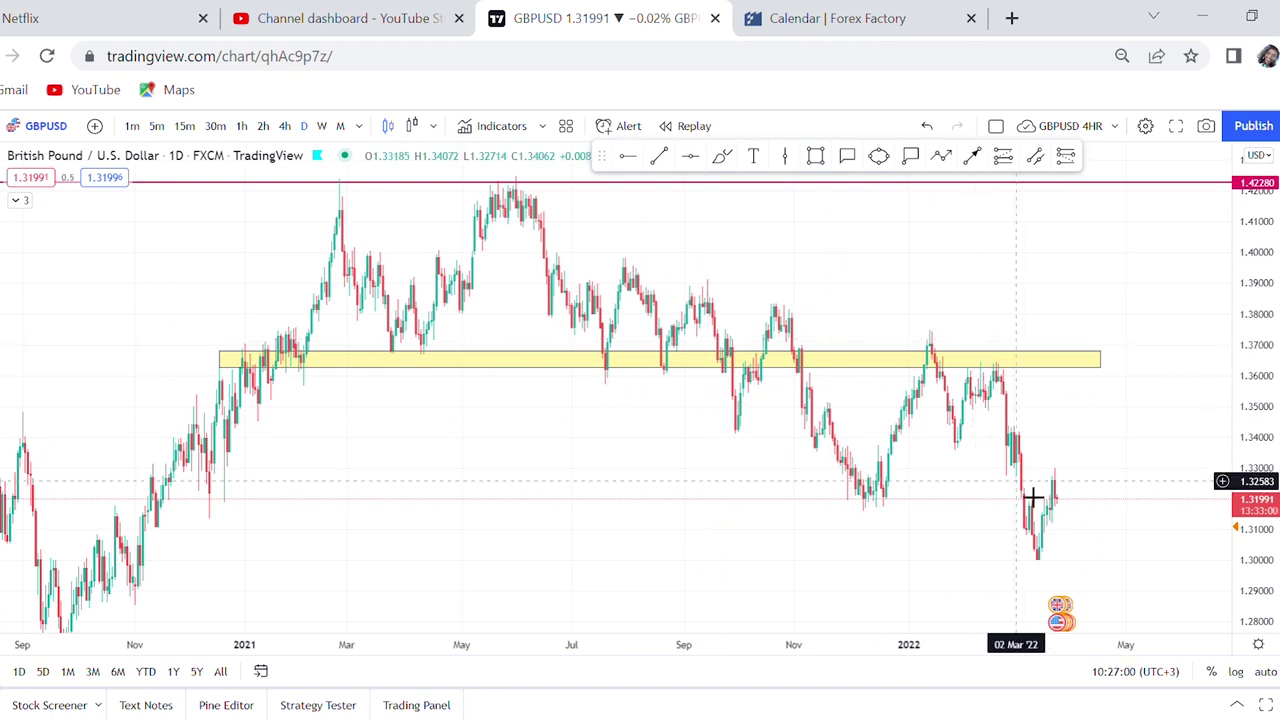
# Step: Brush-circle the December 2021 and March 2022 lows along a sketched neckline
pyautogui.click(722, 160)
pyautogui.moveTo(894, 492)
pyautogui.mouseDown()
pyautogui.moveTo(846, 486)
pyautogui.moveTo(851, 551)
pyautogui.moveTo(912, 492)
pyautogui.mouseUp()
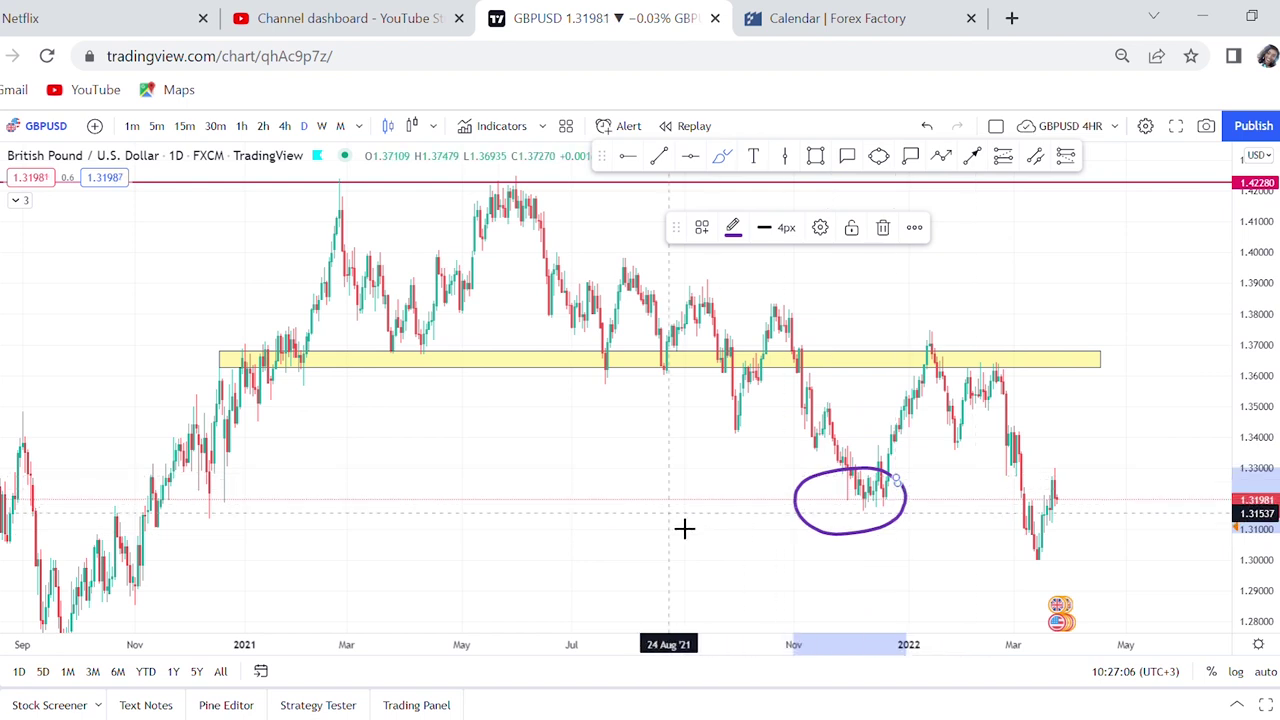
pyautogui.moveTo(671, 514); pyautogui.dragTo(1138, 483)
pyautogui.moveTo(1084, 538)
pyautogui.mouseDown()
pyautogui.moveTo(1054, 609)
pyautogui.moveTo(1082, 546)
pyautogui.mouseUp()
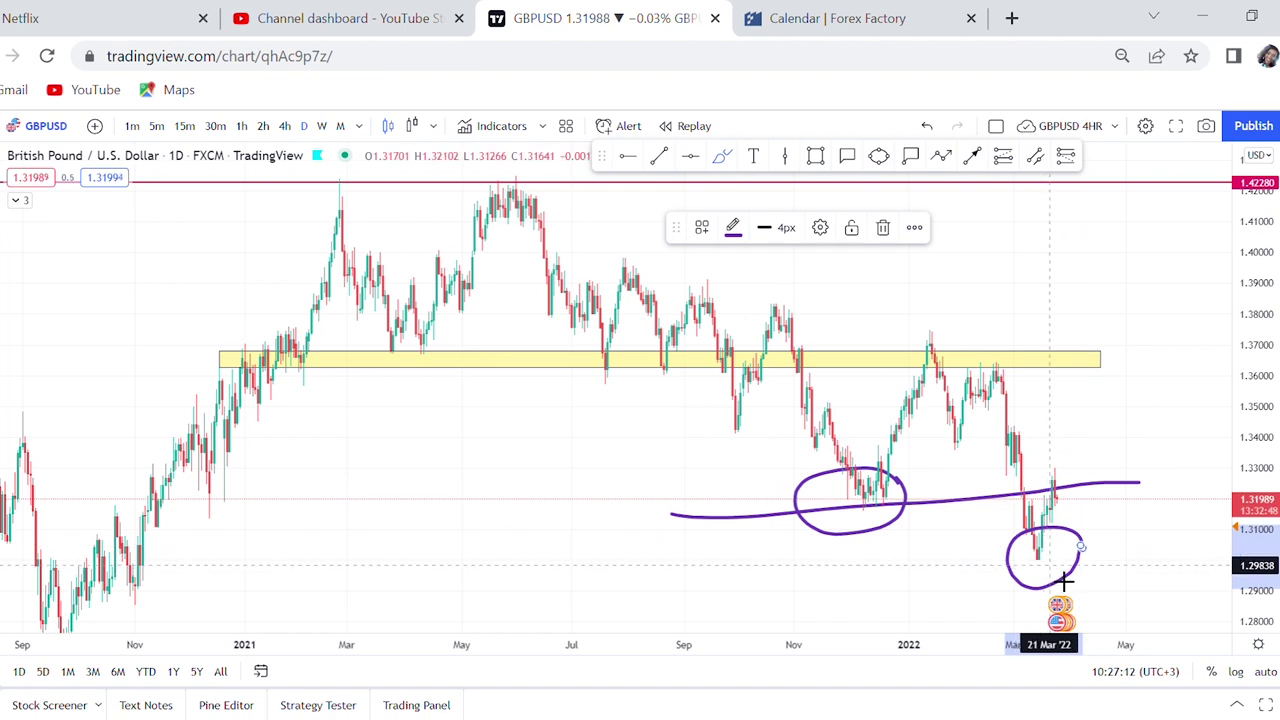
# Step: Remove a stray ray near 1.398 and place a horizontal line at 1.26671
pyautogui.scroll(-1, 1057, 573)
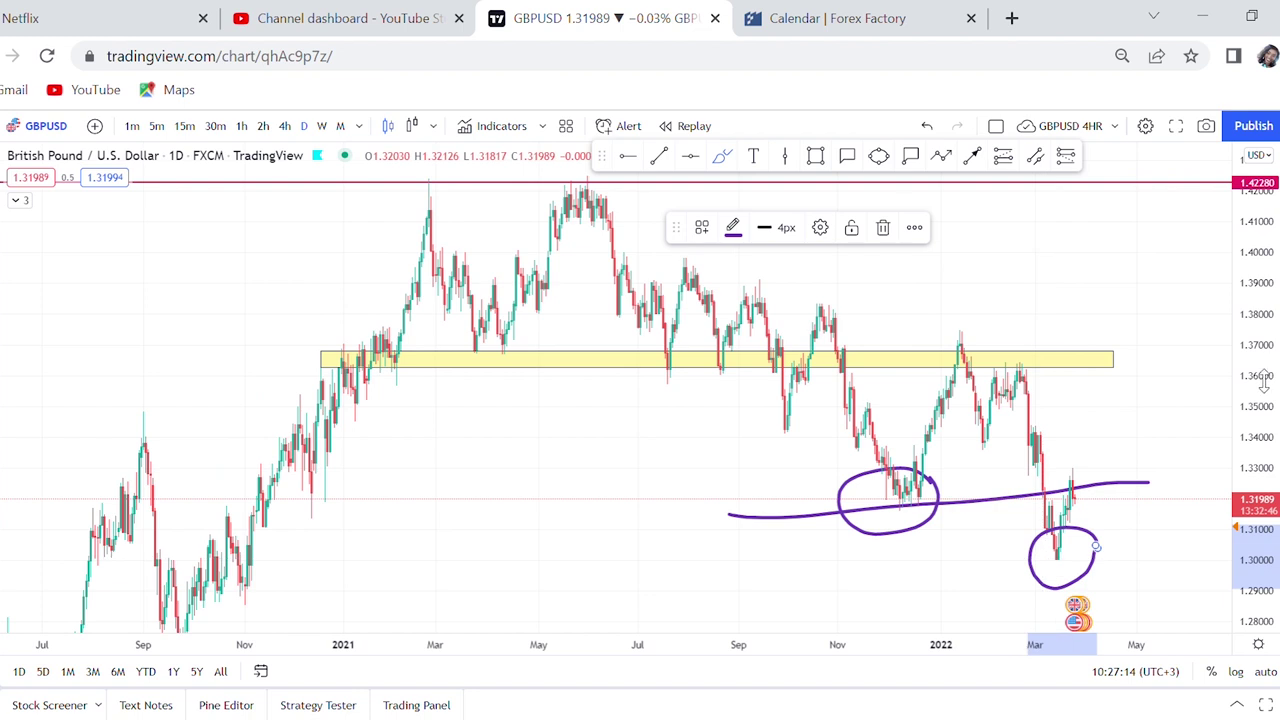
pyautogui.click(632, 163)
pyautogui.click(1033, 291)
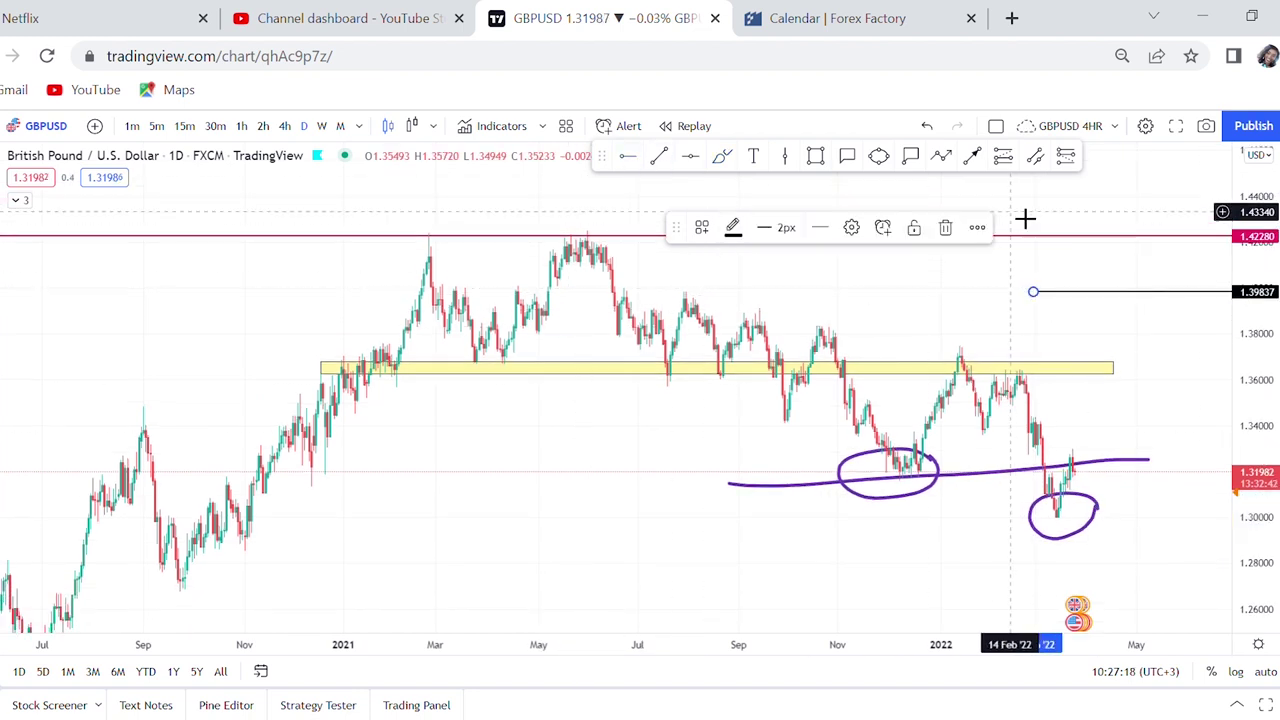
pyautogui.click(945, 227)
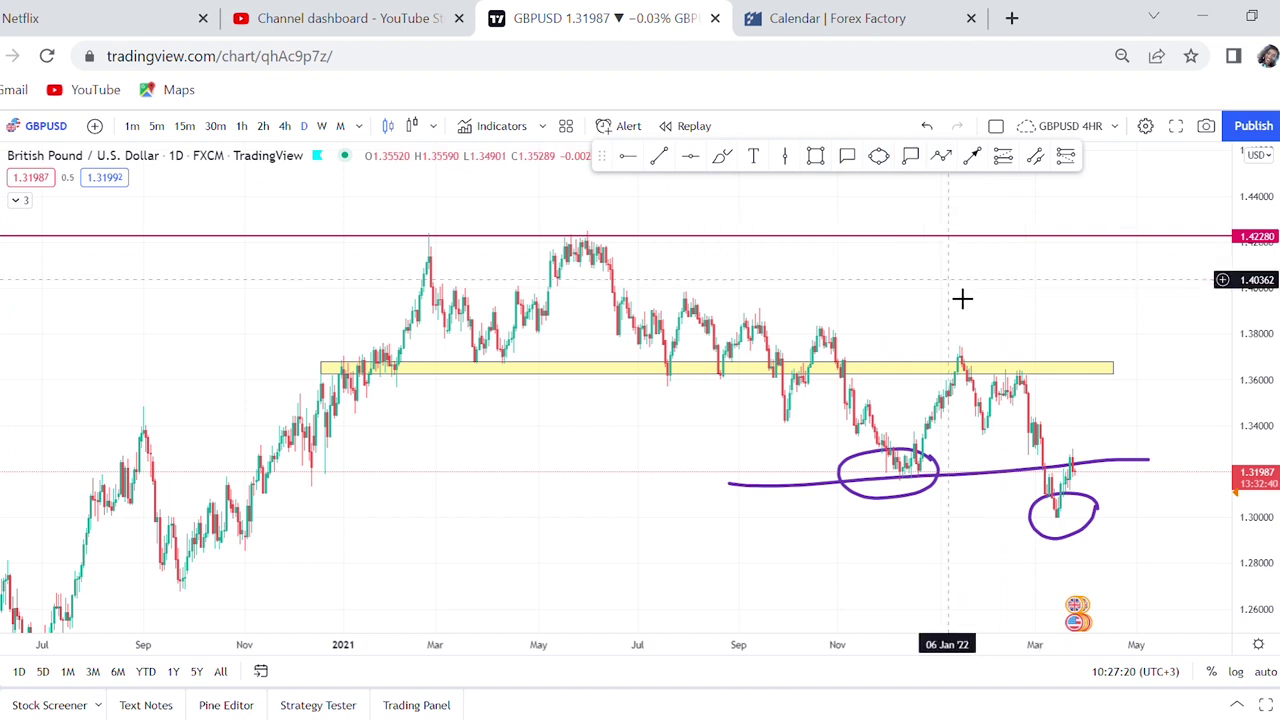
pyautogui.scroll(-2, 933, 344)
pyautogui.moveTo(817, 474); pyautogui.dragTo(675, 351)
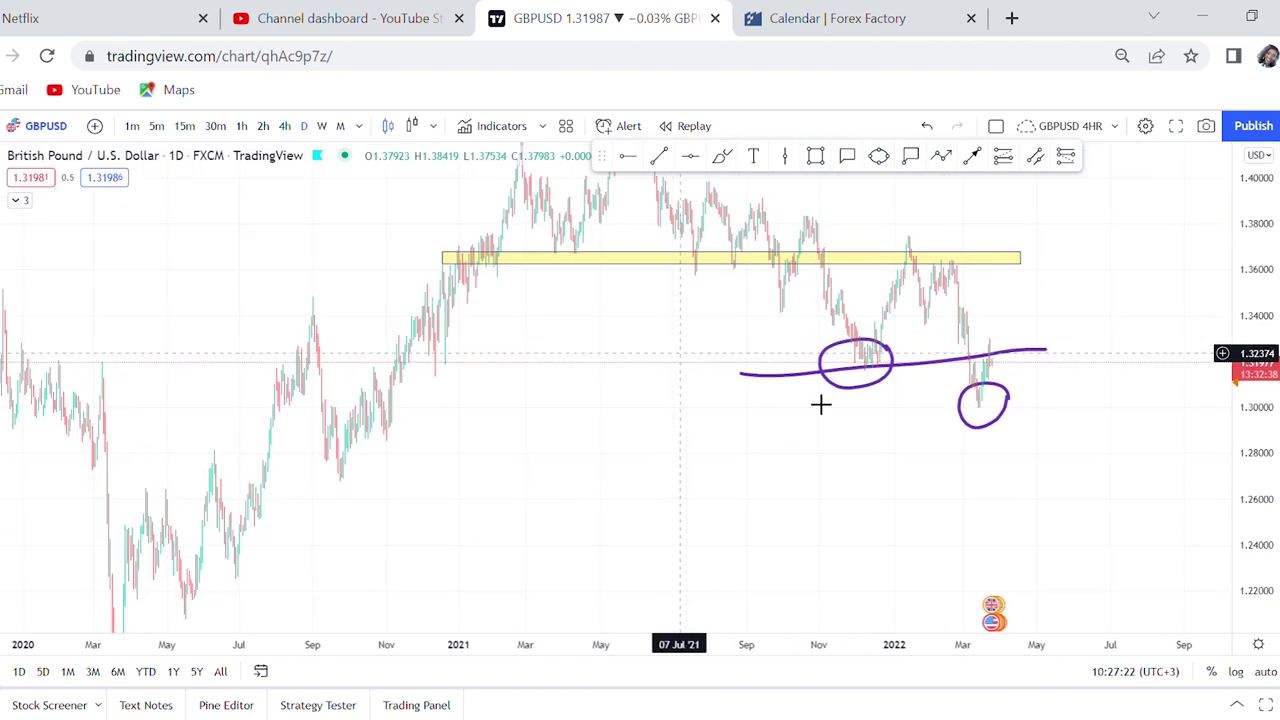
pyautogui.scroll(-2, 1206, 403)
pyautogui.moveTo(1020, 514); pyautogui.dragTo(950, 466)
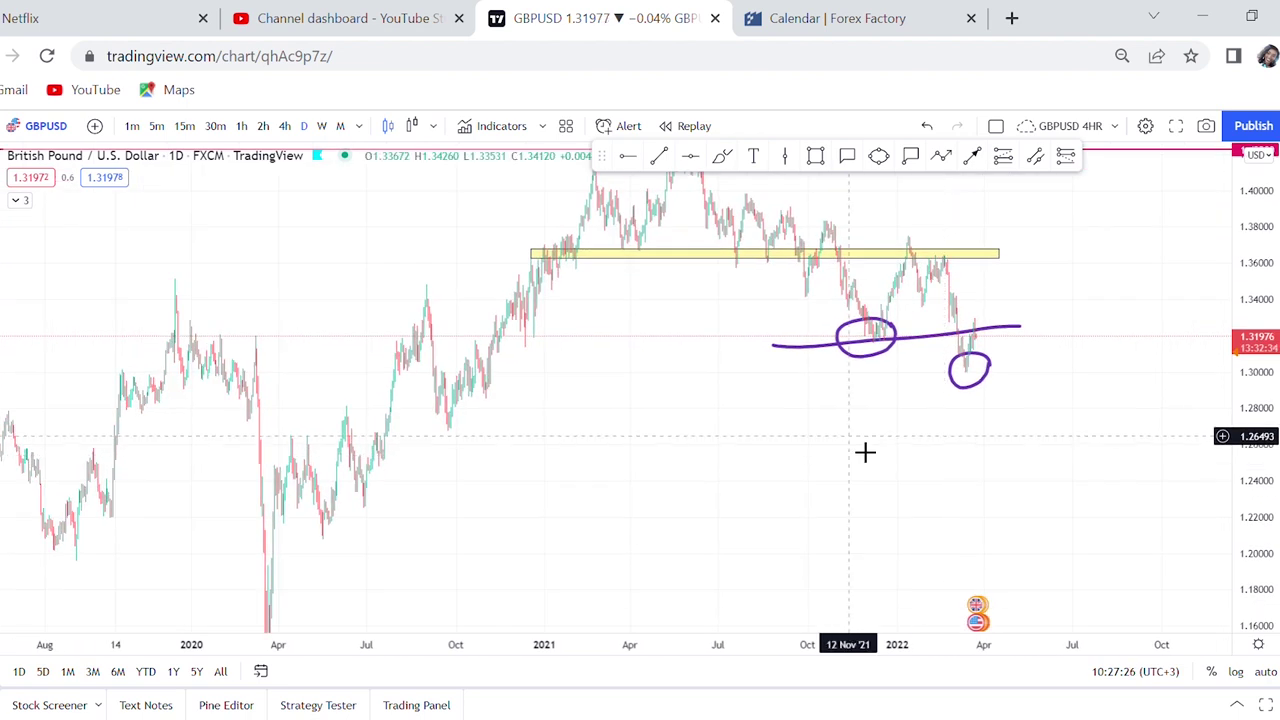
pyautogui.click(690, 160)
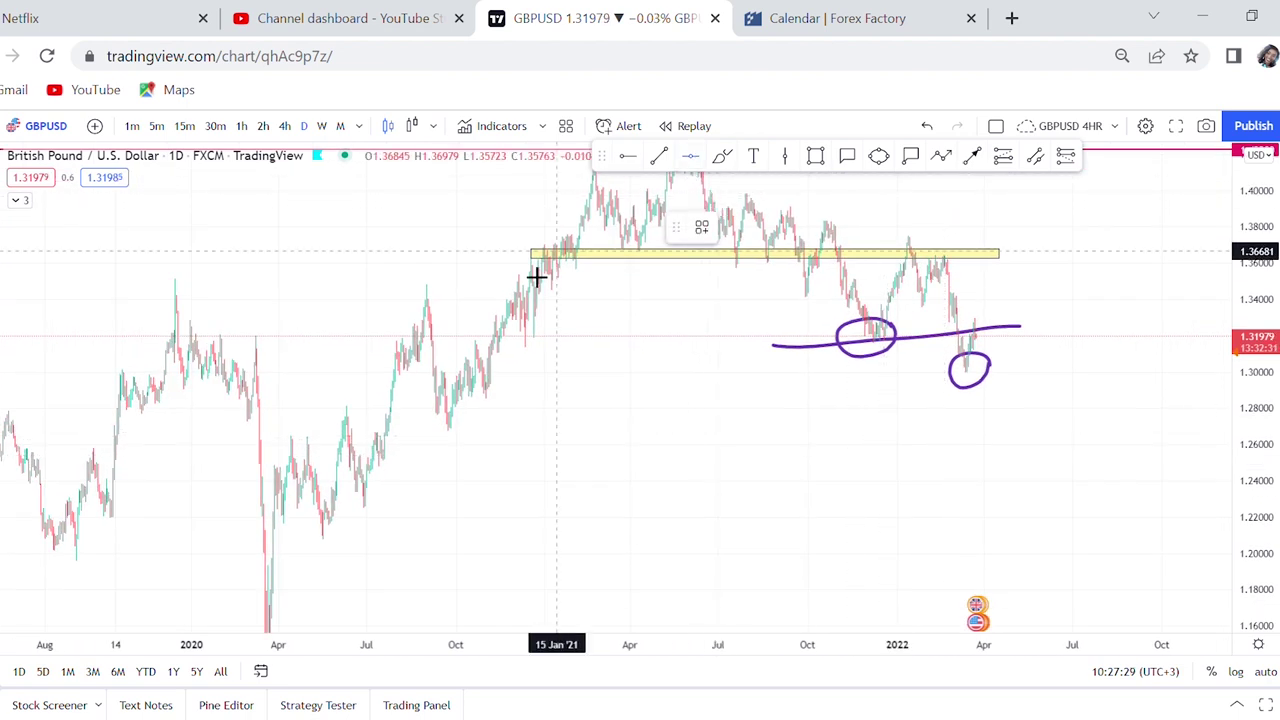
pyautogui.click(541, 444)
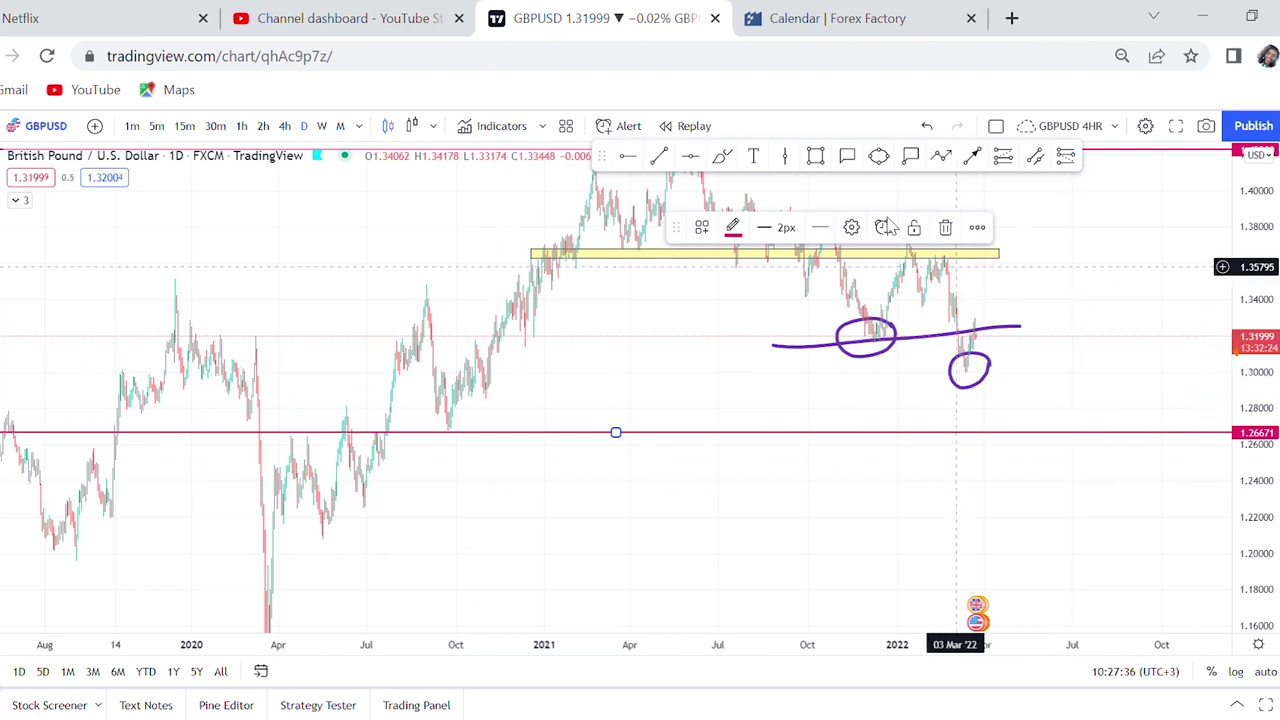
# Step: Brush-sketch the drop to 1.2667 with a V bounce, plus a long line near 1.22
pyautogui.click(718, 158)
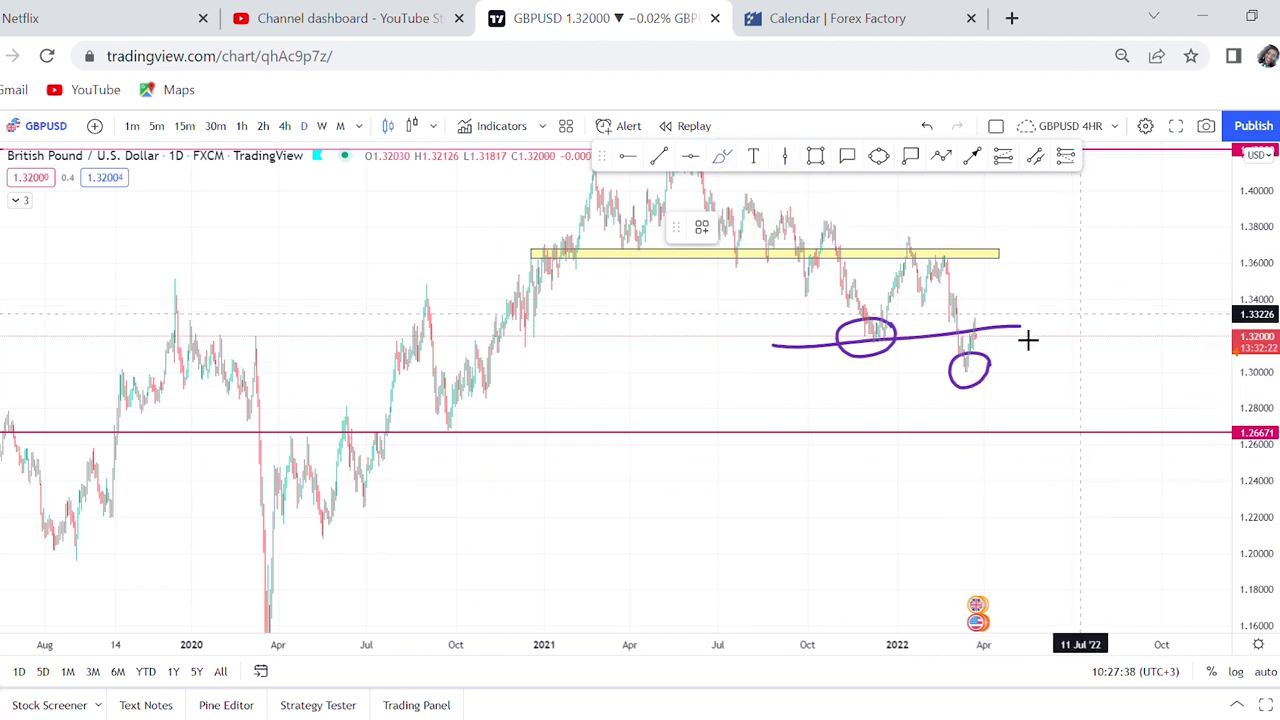
pyautogui.moveTo(980, 323)
pyautogui.mouseDown()
pyautogui.moveTo(1000, 331)
pyautogui.moveTo(1059, 440)
pyautogui.moveTo(1063, 417)
pyautogui.moveTo(1083, 437)
pyautogui.mouseUp()
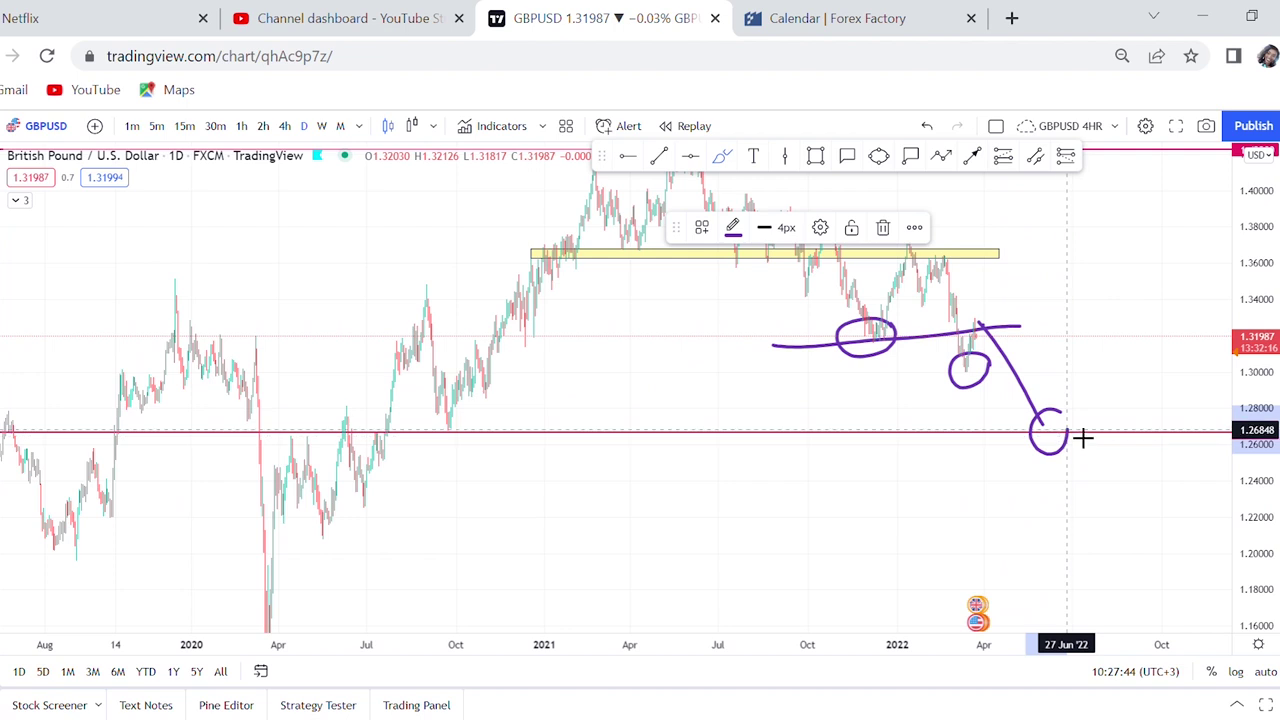
pyautogui.moveTo(972, 430)
pyautogui.mouseDown()
pyautogui.moveTo(1008, 483)
pyautogui.moveTo(1035, 440)
pyautogui.mouseUp()
pyautogui.moveTo(905, 412)
pyautogui.mouseDown()
pyautogui.moveTo(869, 500)
pyautogui.moveTo(900, 428)
pyautogui.mouseUp()
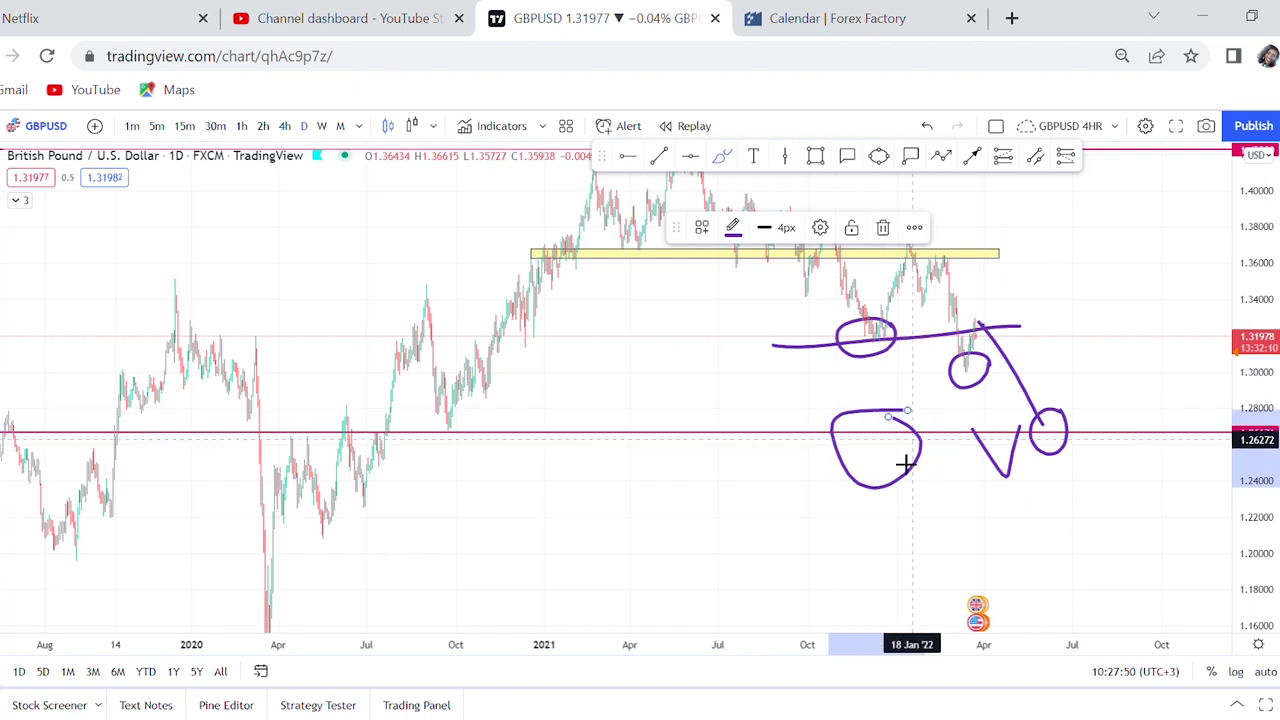
pyautogui.moveTo(241, 525); pyautogui.dragTo(275, 525)
pyautogui.moveTo(381, 541); pyautogui.dragTo(1147, 530)
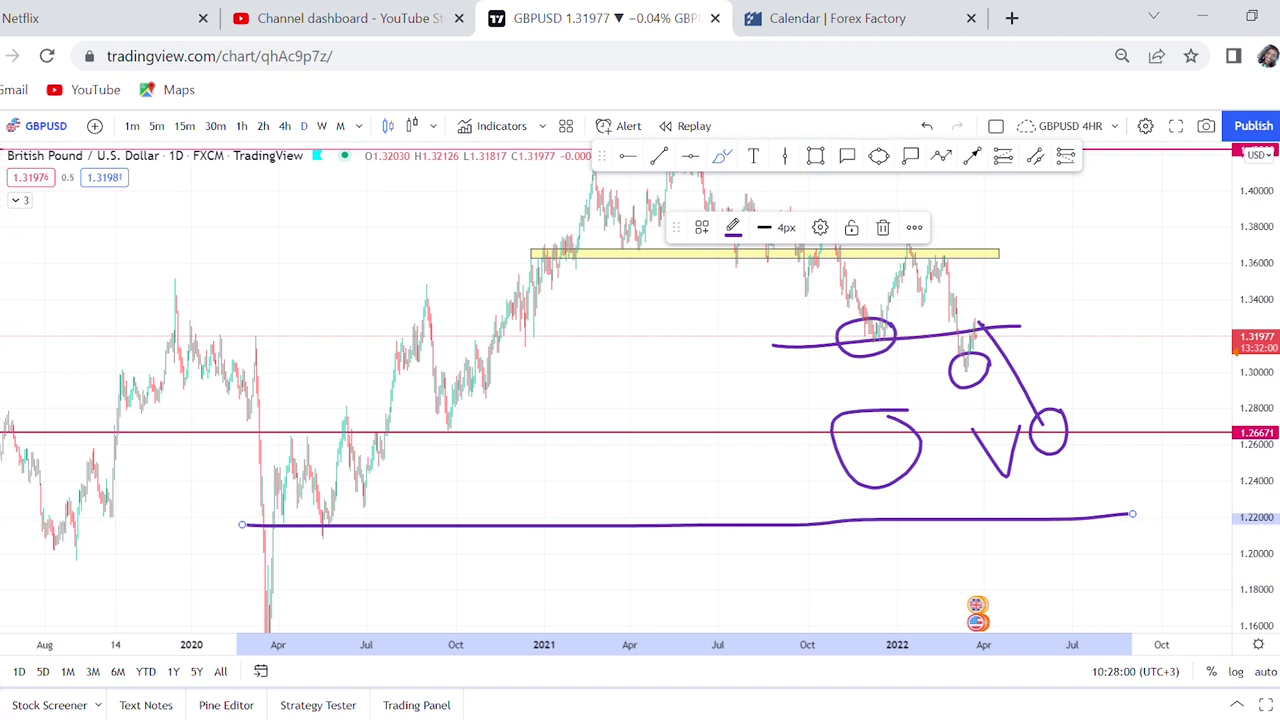
# Step: Delete all daily-chart drawings, including a stray purple stroke and a test ray
pyautogui.press('Delete')
pyautogui.moveTo(985, 322)
pyautogui.mouseDown()
pyautogui.moveTo(957, 366)
pyautogui.moveTo(940, 352)
pyautogui.mouseUp()
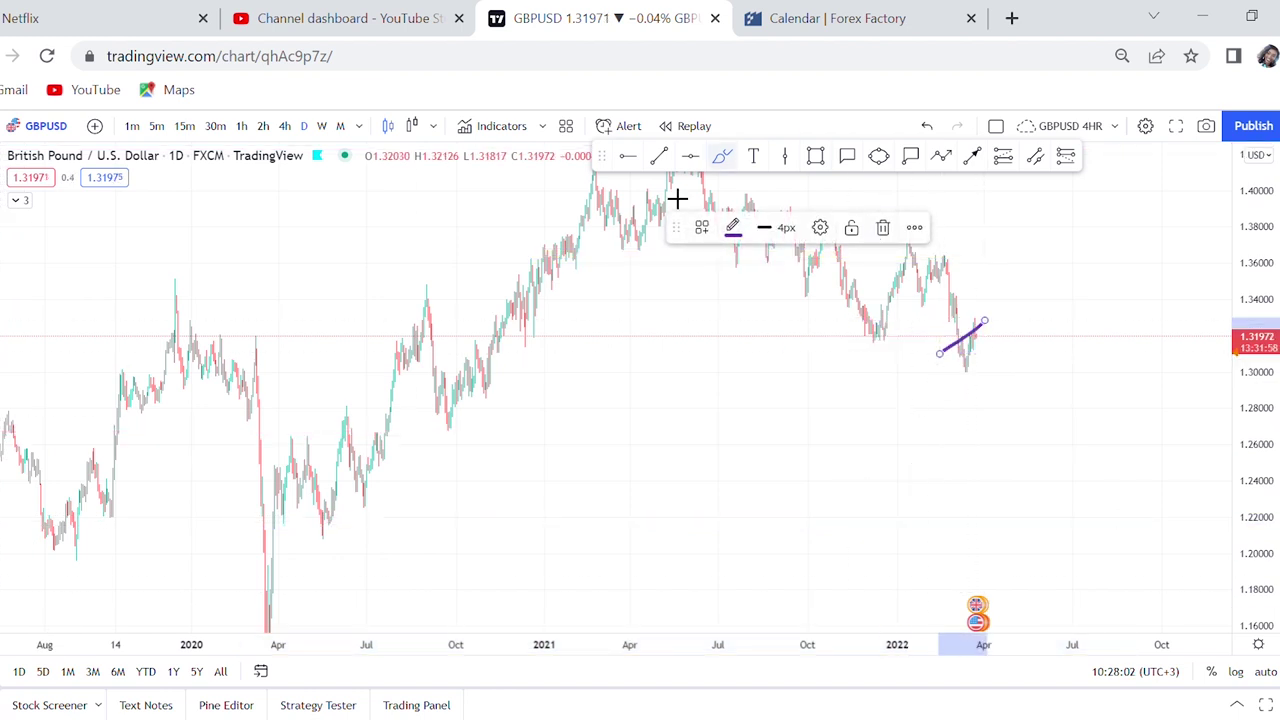
pyautogui.press('Delete')
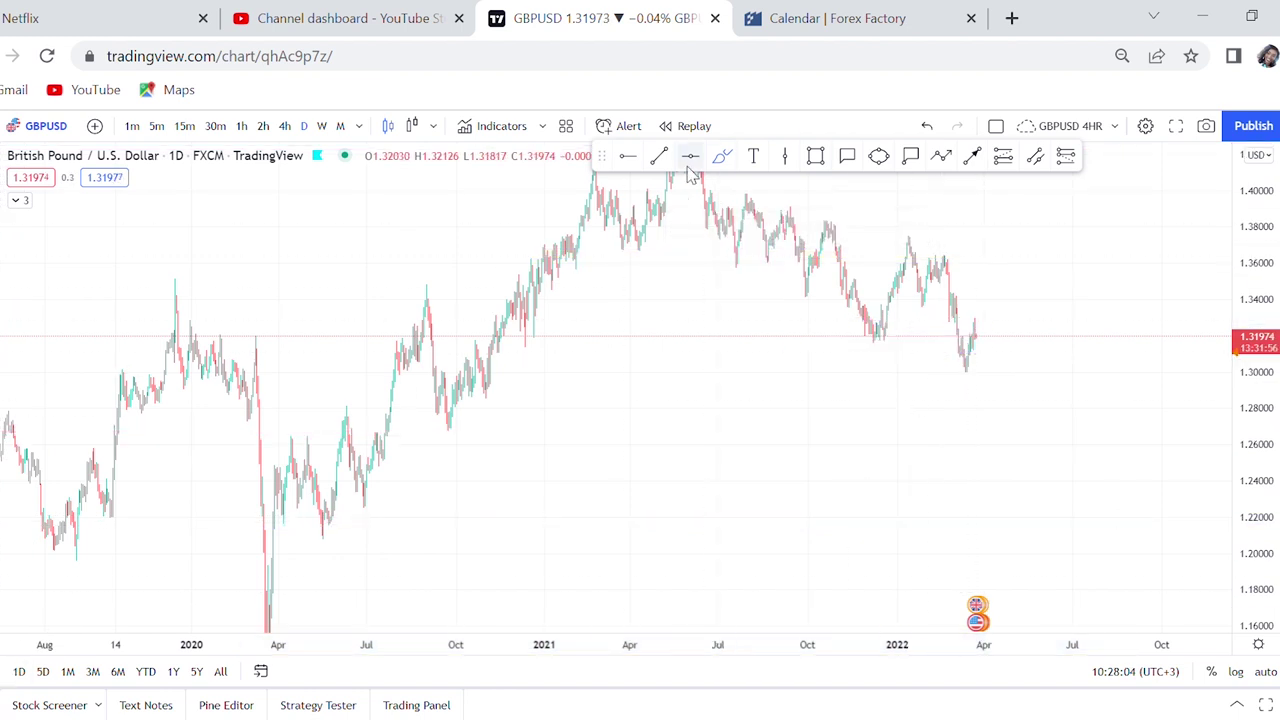
pyautogui.click(624, 160)
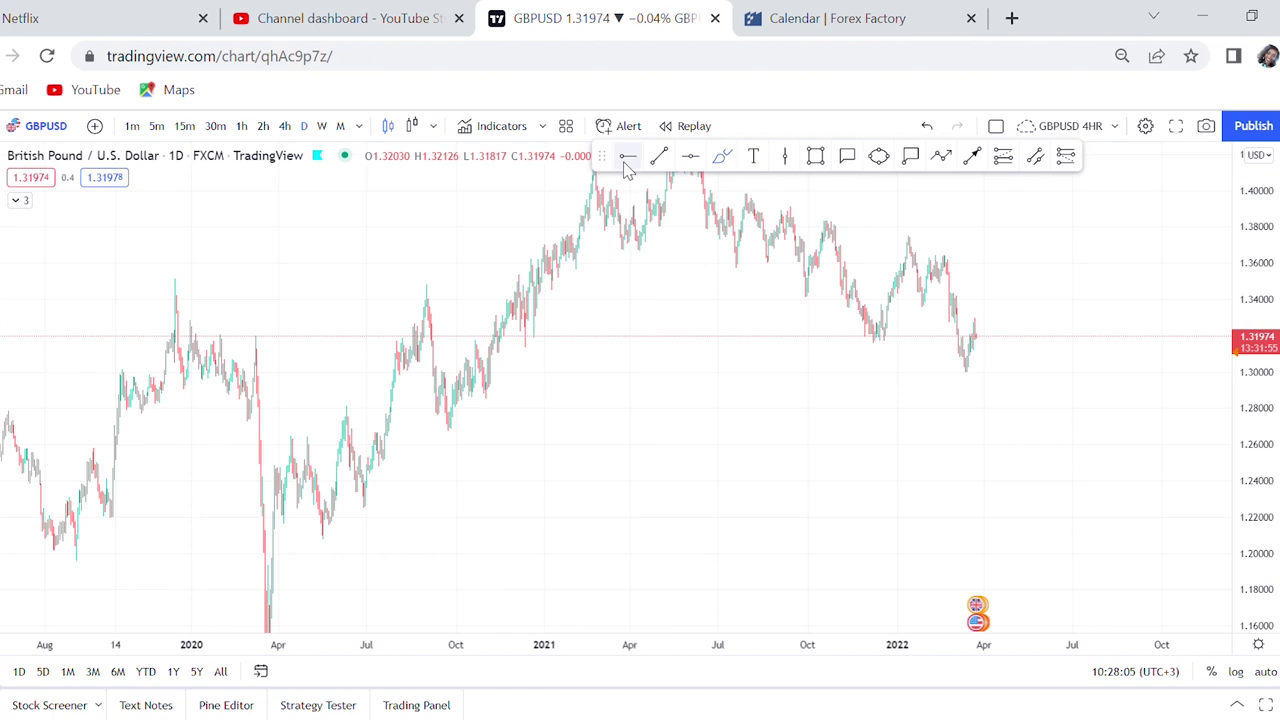
pyautogui.click(1021, 332)
pyautogui.click(946, 227)
pyautogui.moveTo(1041, 322); pyautogui.dragTo(968, 330)
# Step: Switch the GBPUSD chart to the 4-hour timeframe
pyautogui.scroll(3, 970, 330)
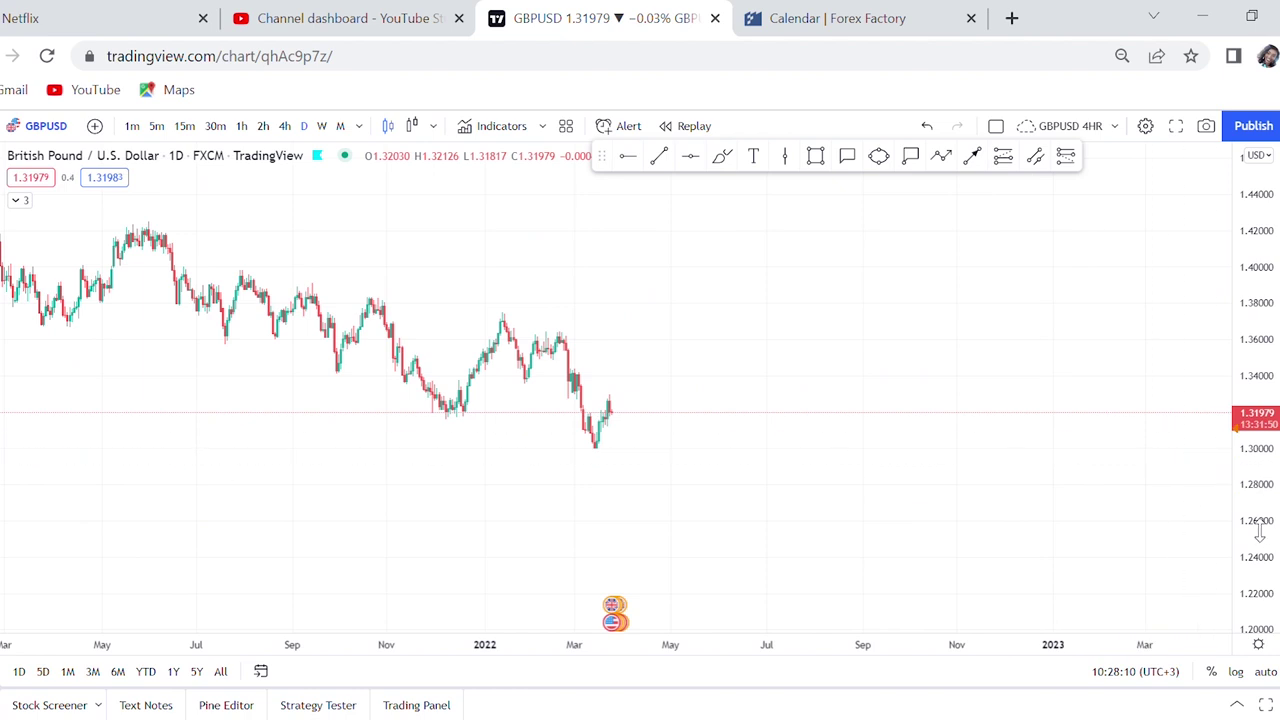
pyautogui.moveTo(1260, 523); pyautogui.dragTo(1251, 347)
pyautogui.scroll(2, 1034, 377)
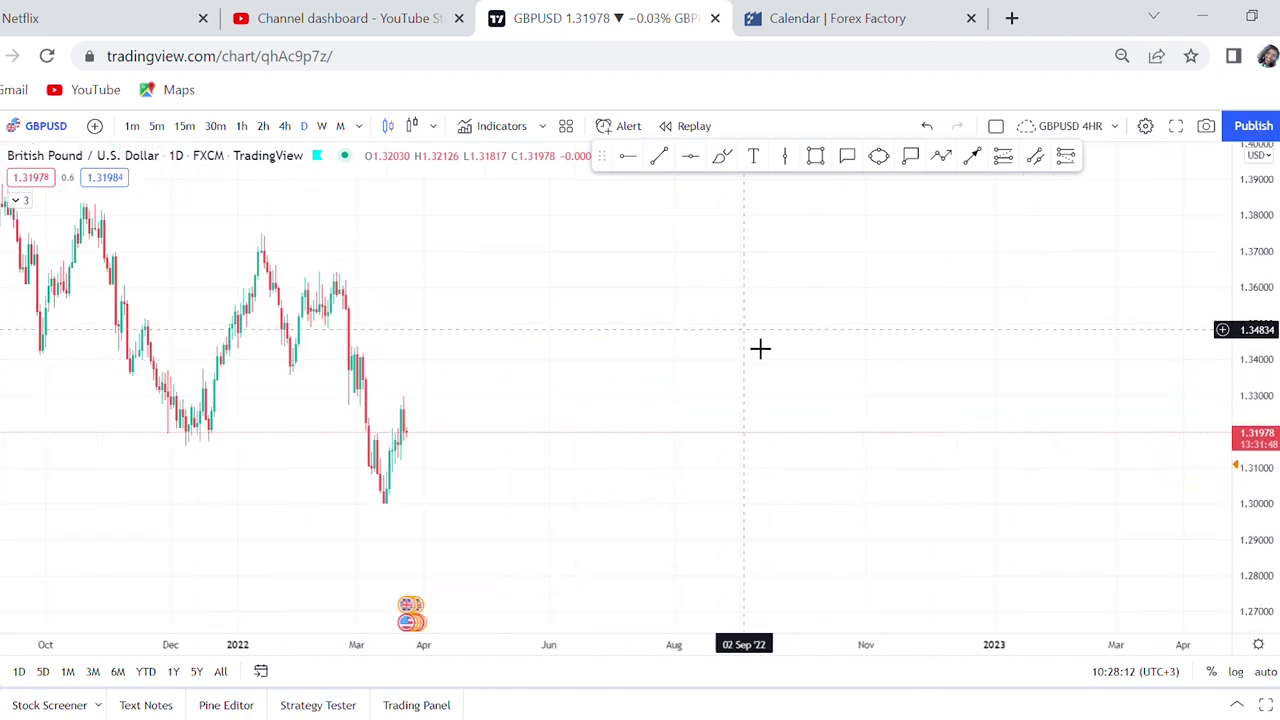
pyautogui.scroll(2, 979, 354)
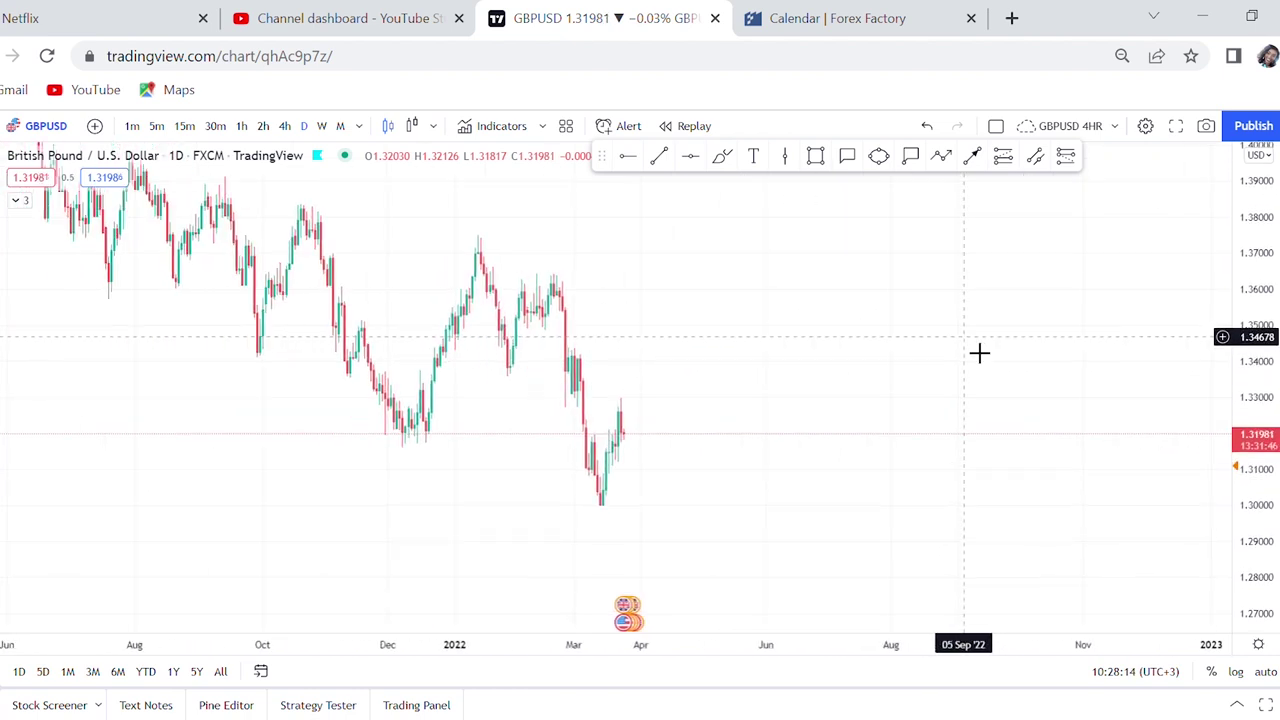
pyautogui.click(284, 126)
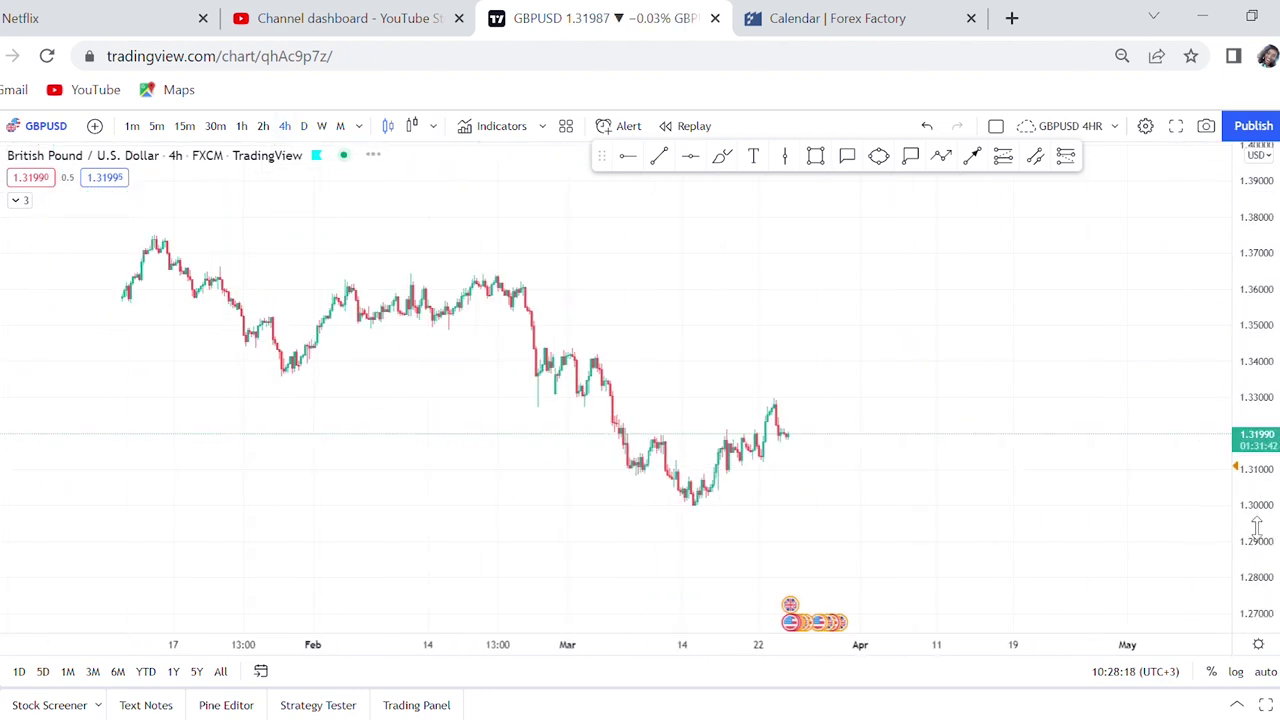
# Step: Draw a thin yellow zone at 1.3185–1.3200 from late February to late April
pyautogui.moveTo(1257, 528); pyautogui.dragTo(1228, 310)
pyautogui.click(815, 156)
pyautogui.click(521, 412)
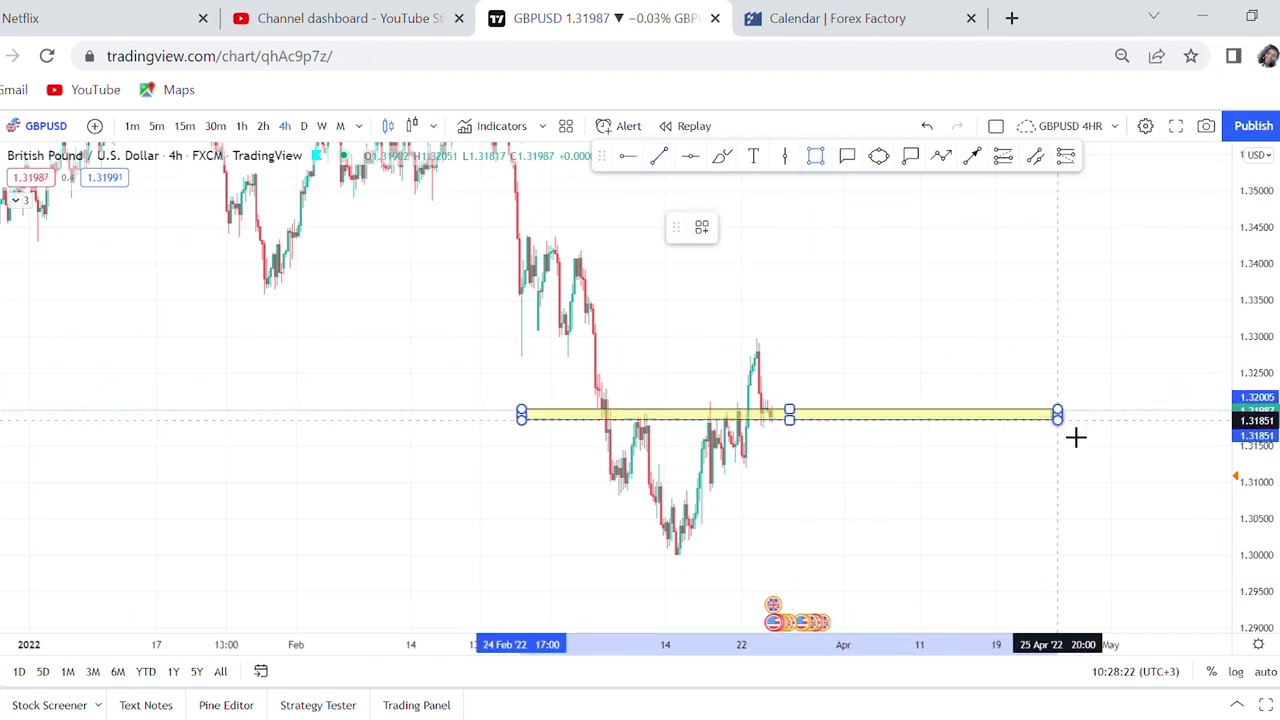
pyautogui.click(1062, 423)
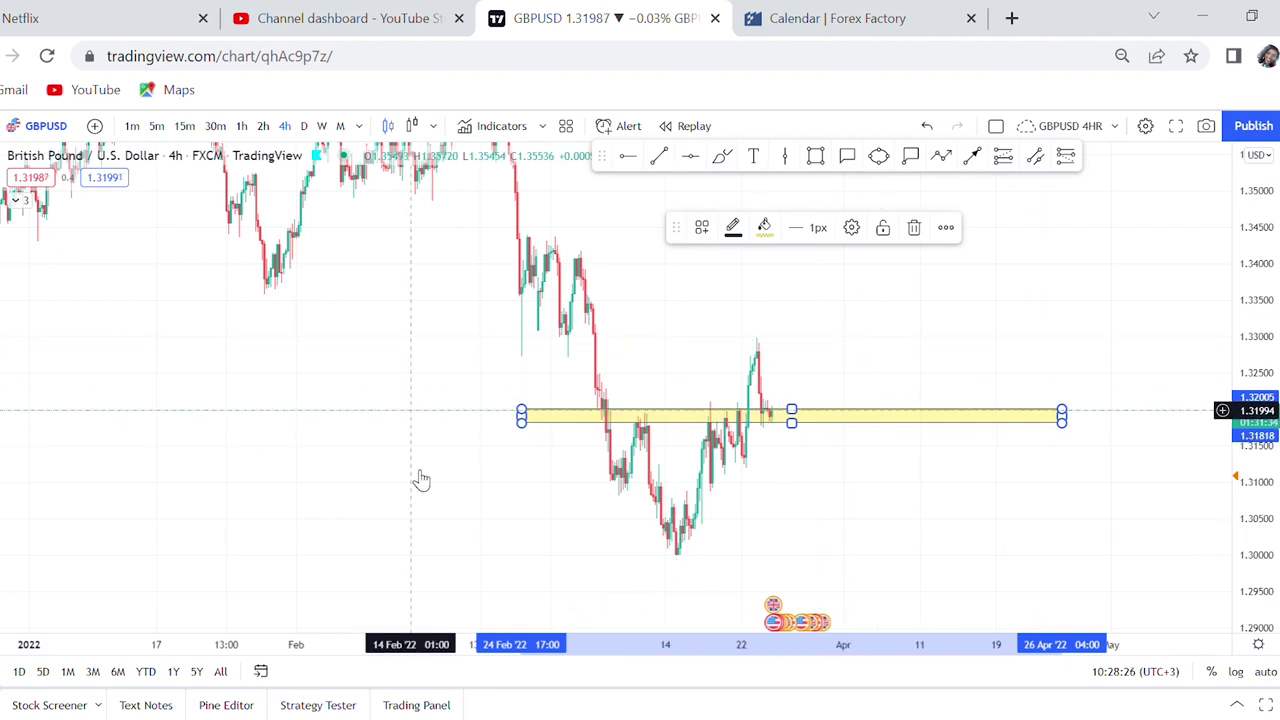
pyautogui.moveTo(870, 368); pyautogui.dragTo(843, 426)
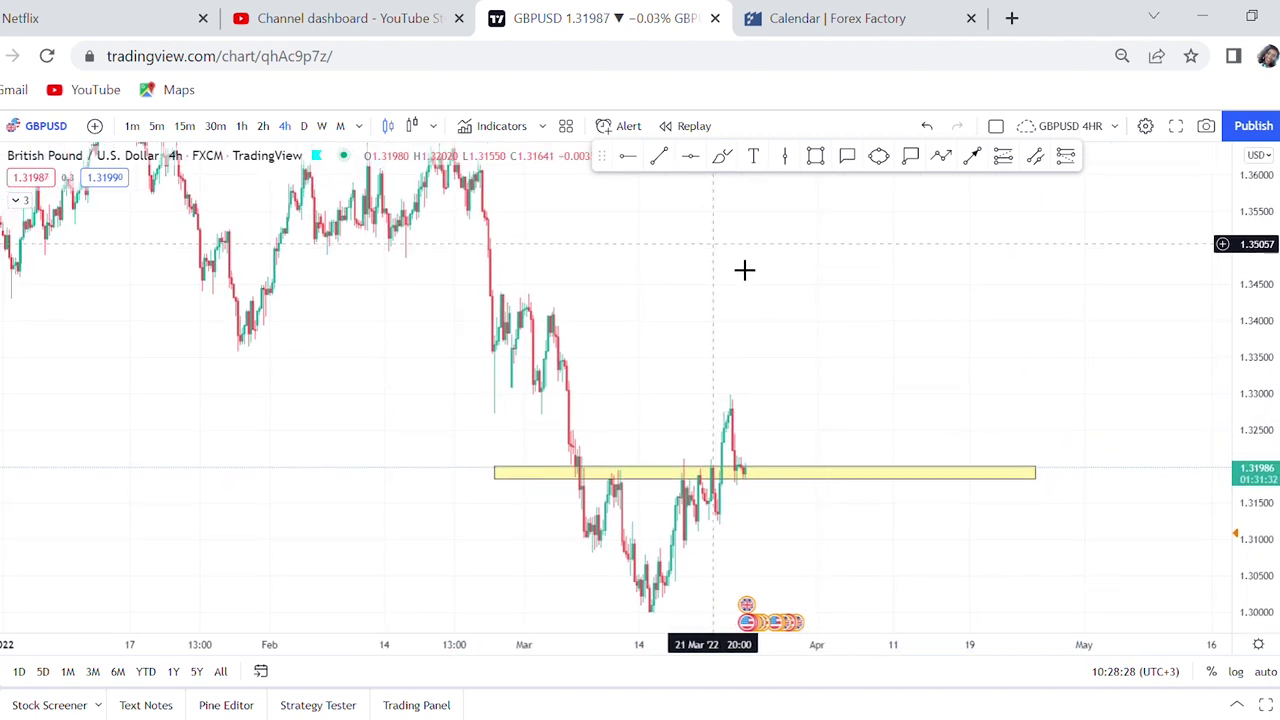
pyautogui.moveTo(824, 560); pyautogui.dragTo(817, 446)
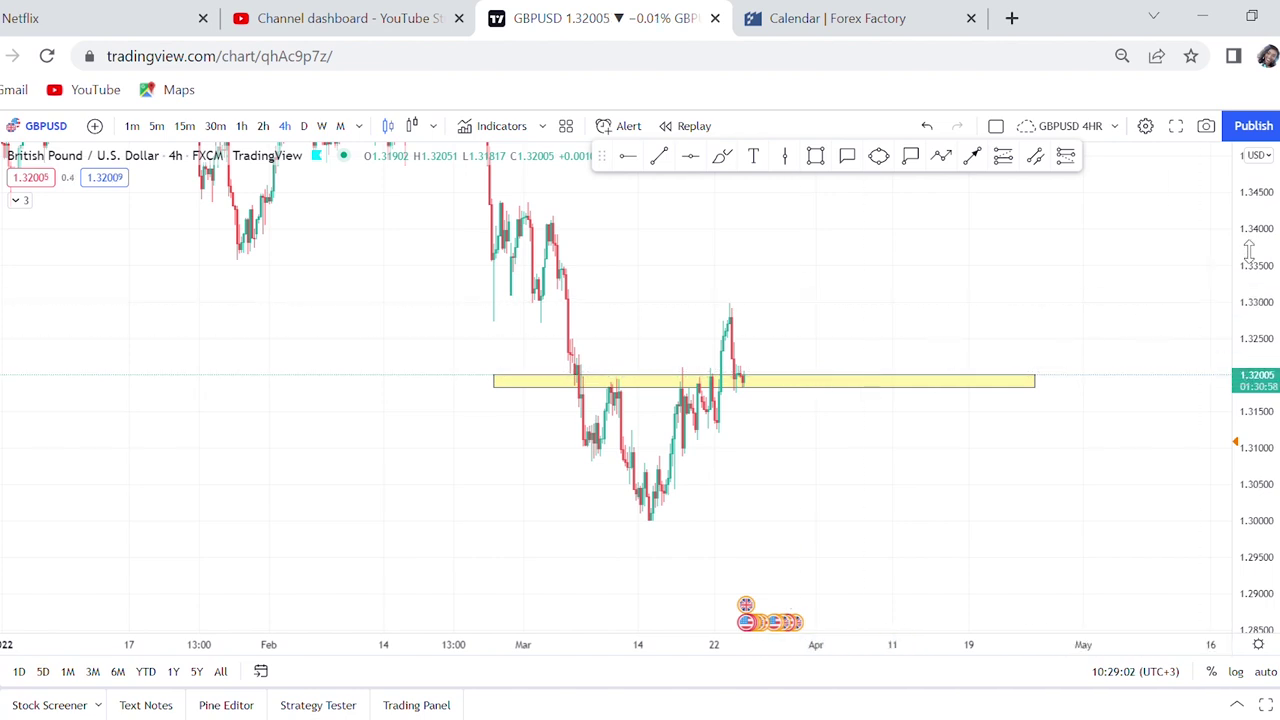
pyautogui.scroll(-3, 1006, 389)
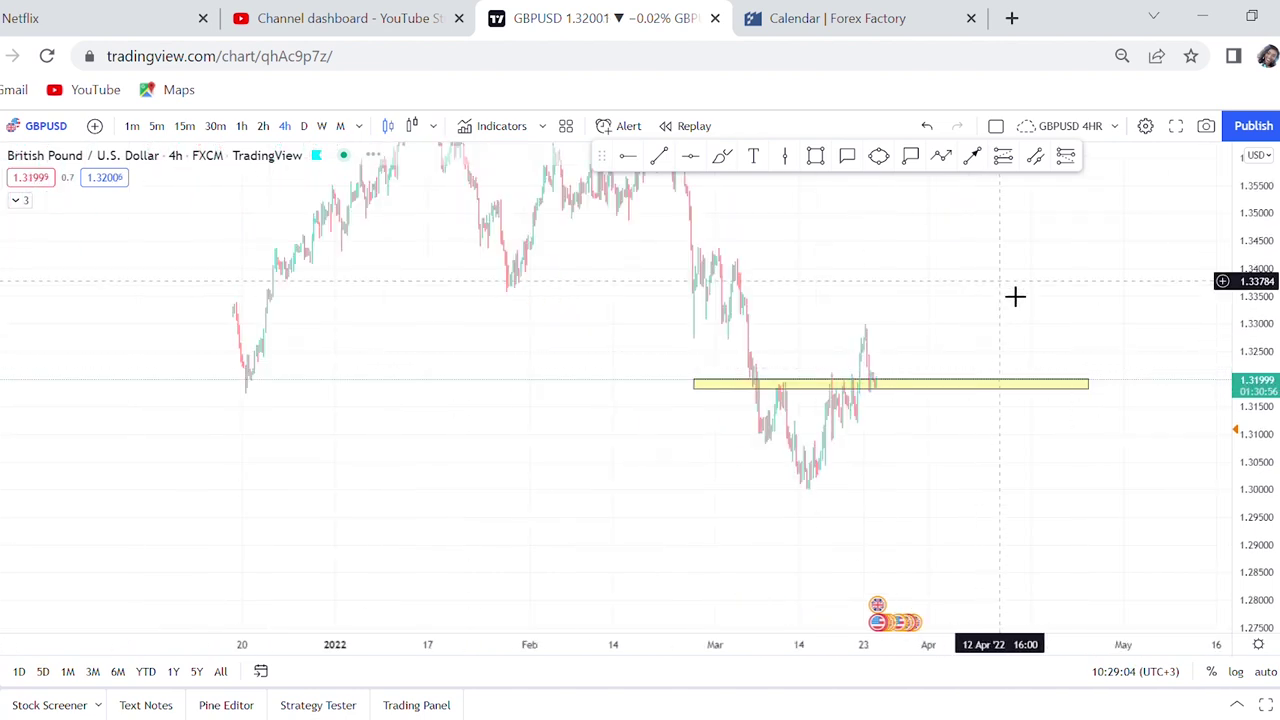